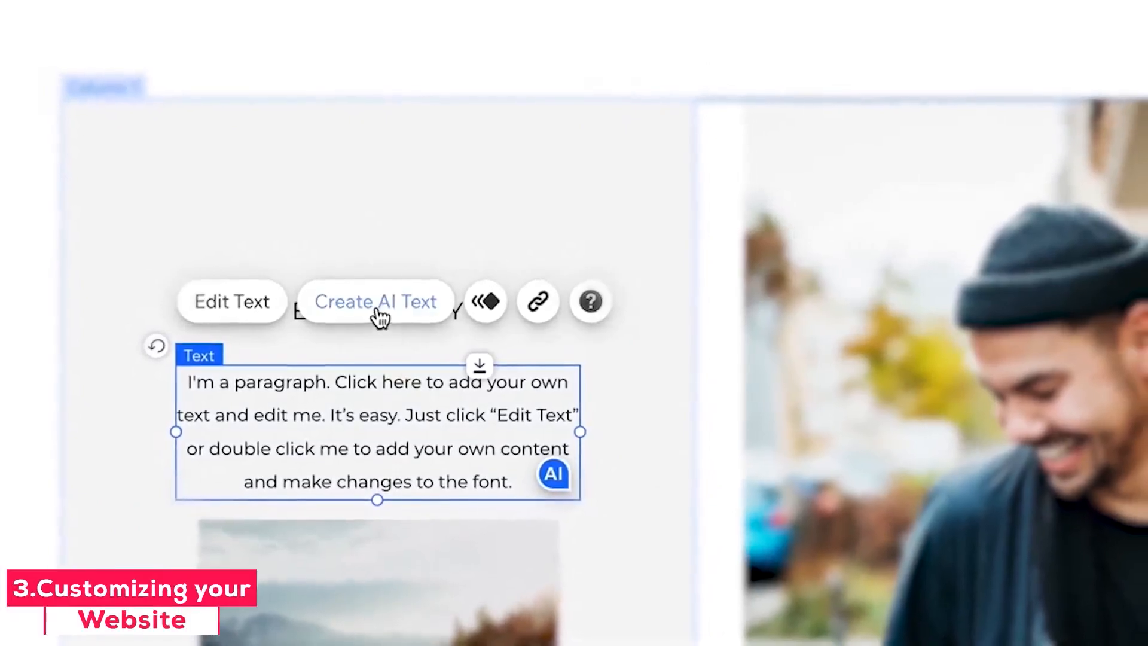
pyautogui.click(377, 308)
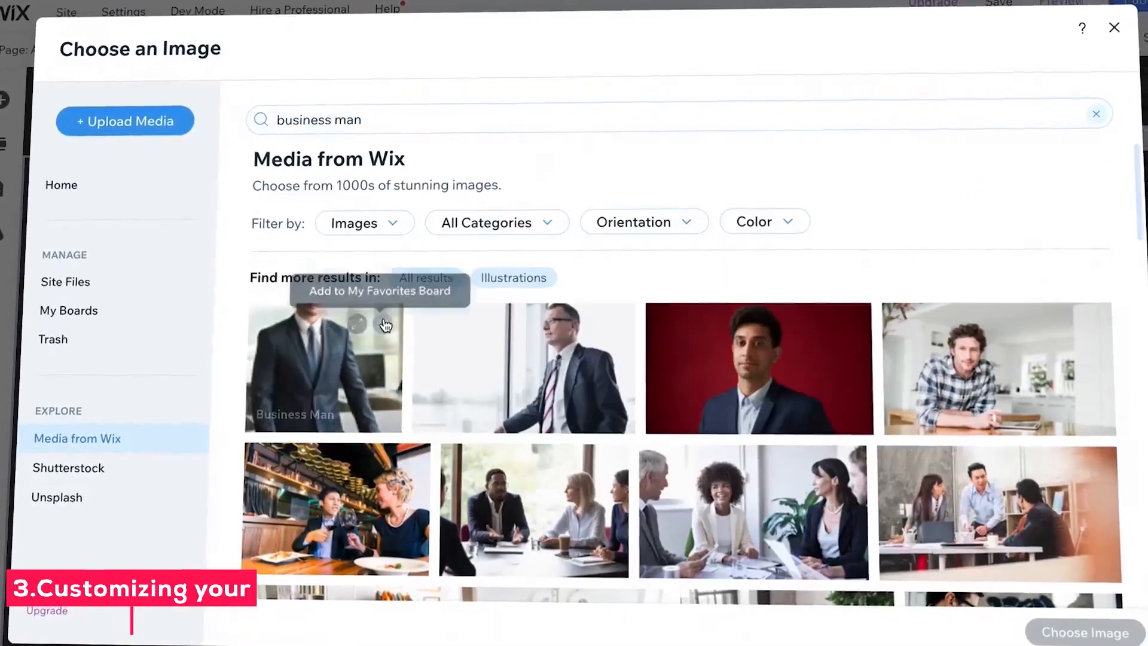
pyautogui.scroll(-5, 403, 318)
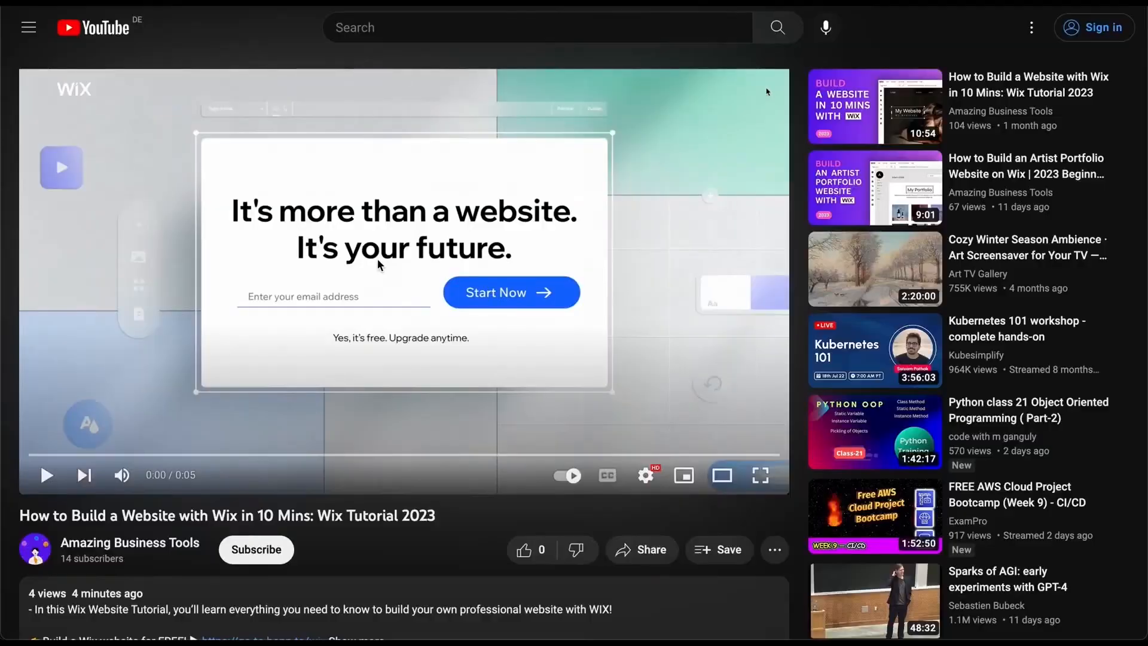
pyautogui.scroll(-3, 378, 259)
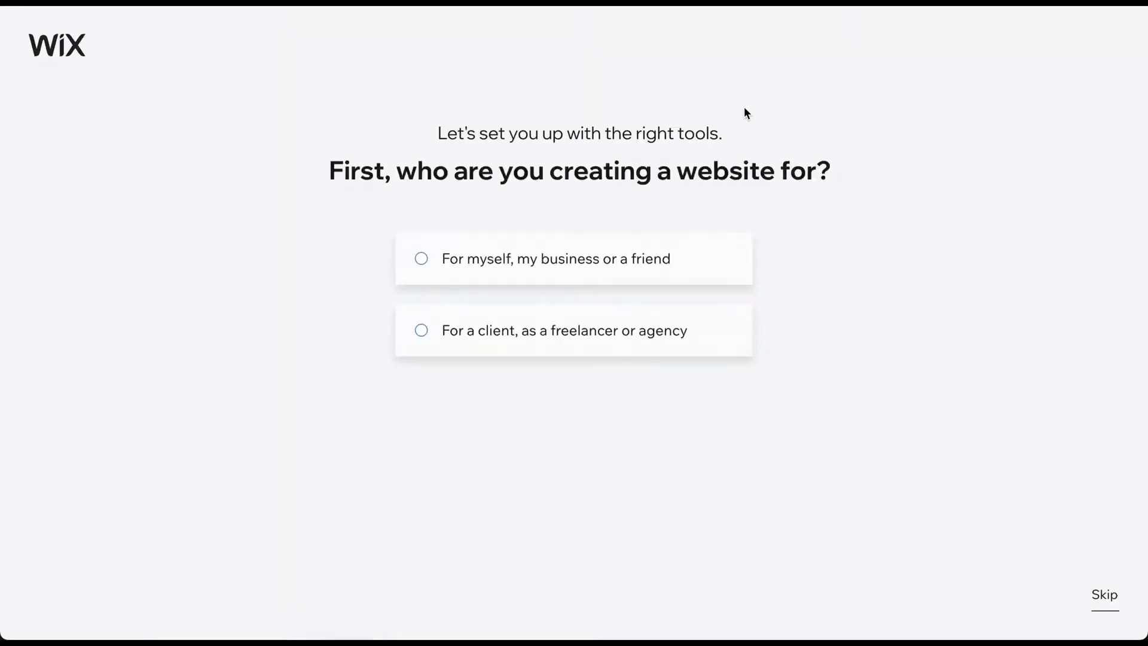
# - Answer that the website is for yourself, your business or a friend, and continue
pyautogui.click(568, 261)
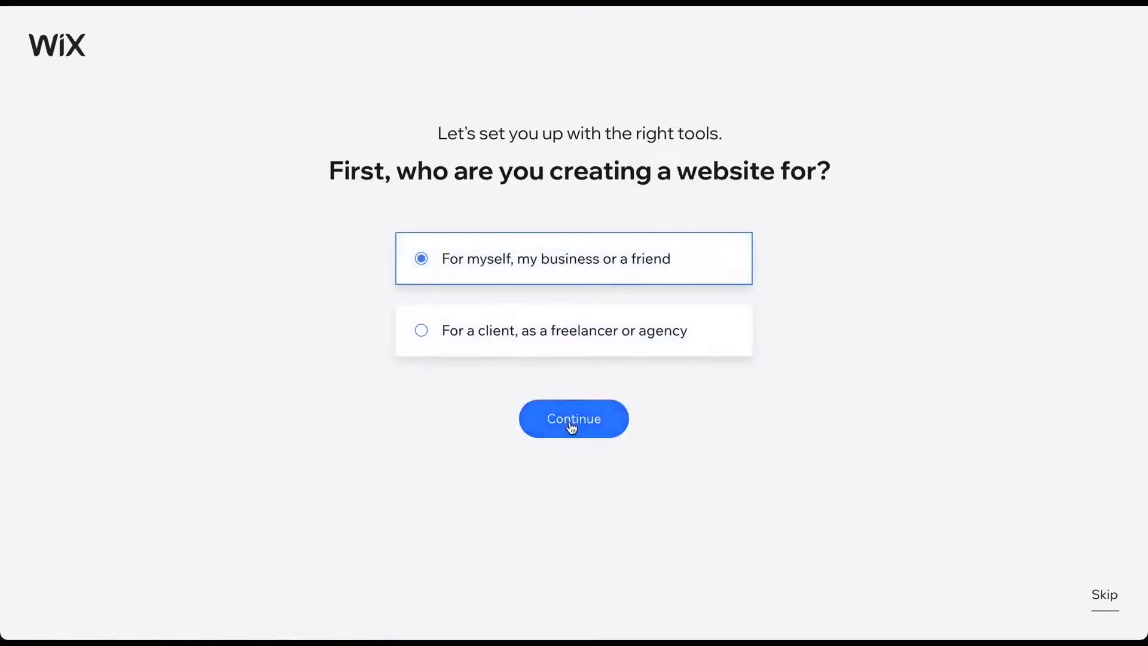
pyautogui.click(572, 422)
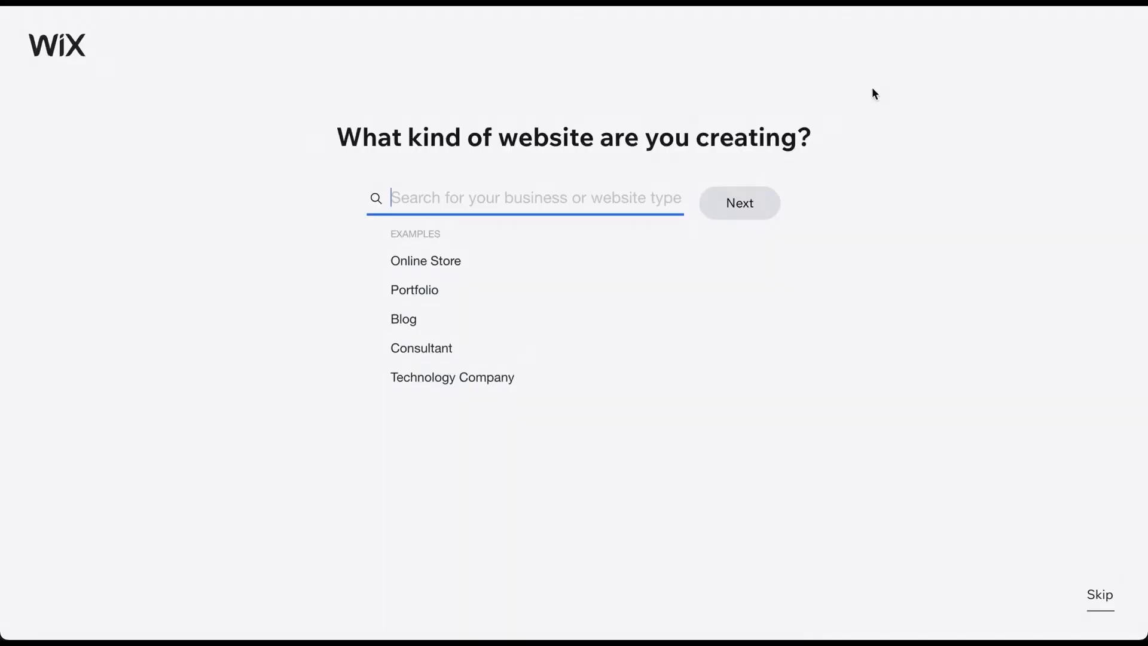
# - Choose Photography Portfolio as the kind of website being created and proceed
pyautogui.write('Pho')
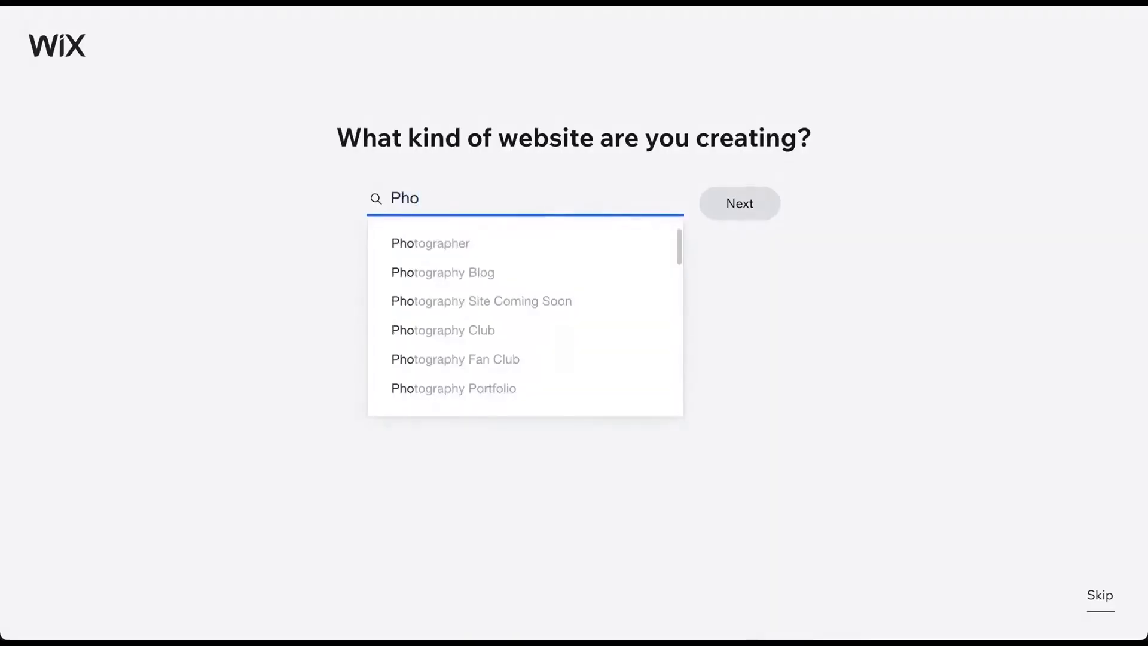
pyautogui.click(464, 390)
pyautogui.click(736, 216)
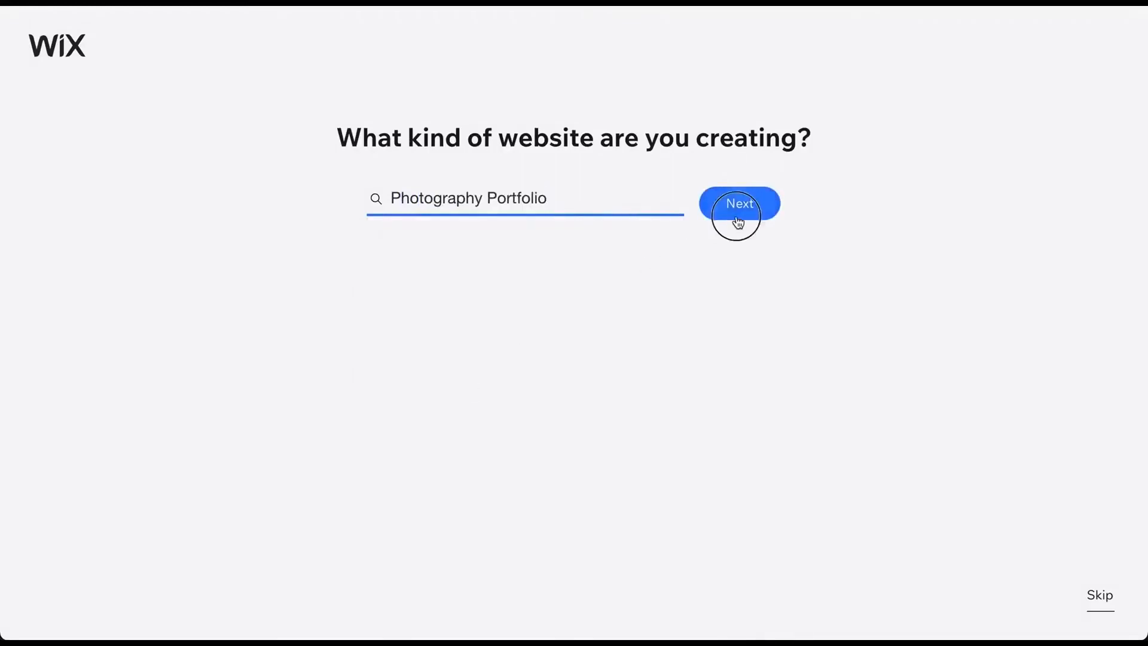
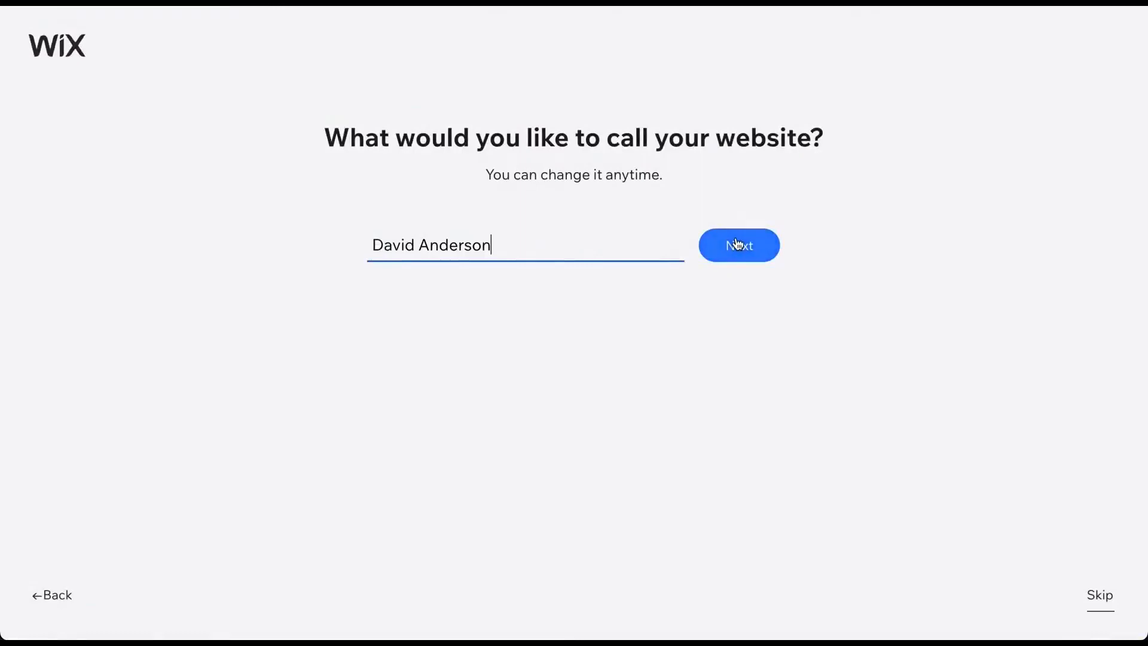
# - Name the website with the owner's full name and proceed to the next question
pyautogui.click(737, 243)
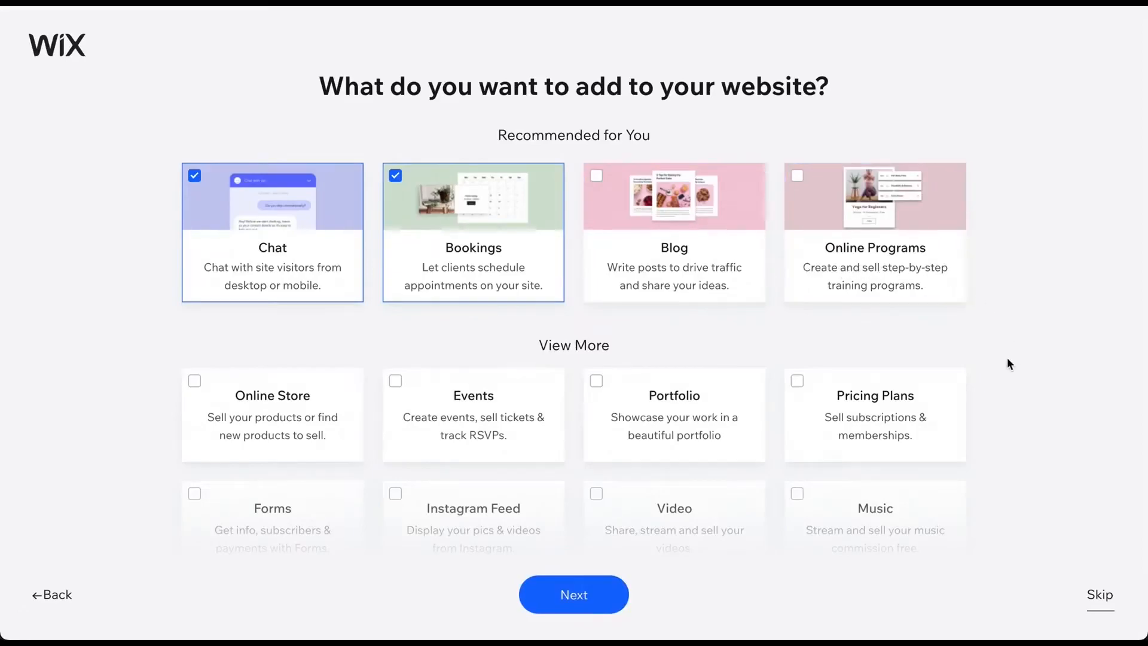
# - Skip the feature selection and go to the dashboard
pyautogui.click(1093, 598)
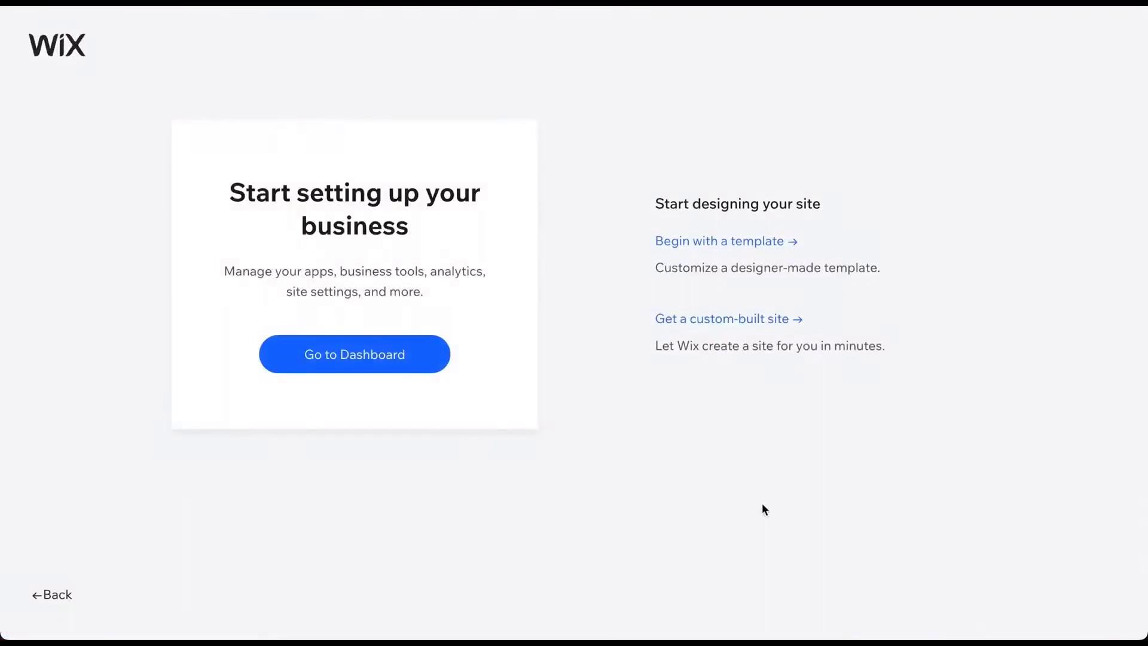
pyautogui.click(335, 356)
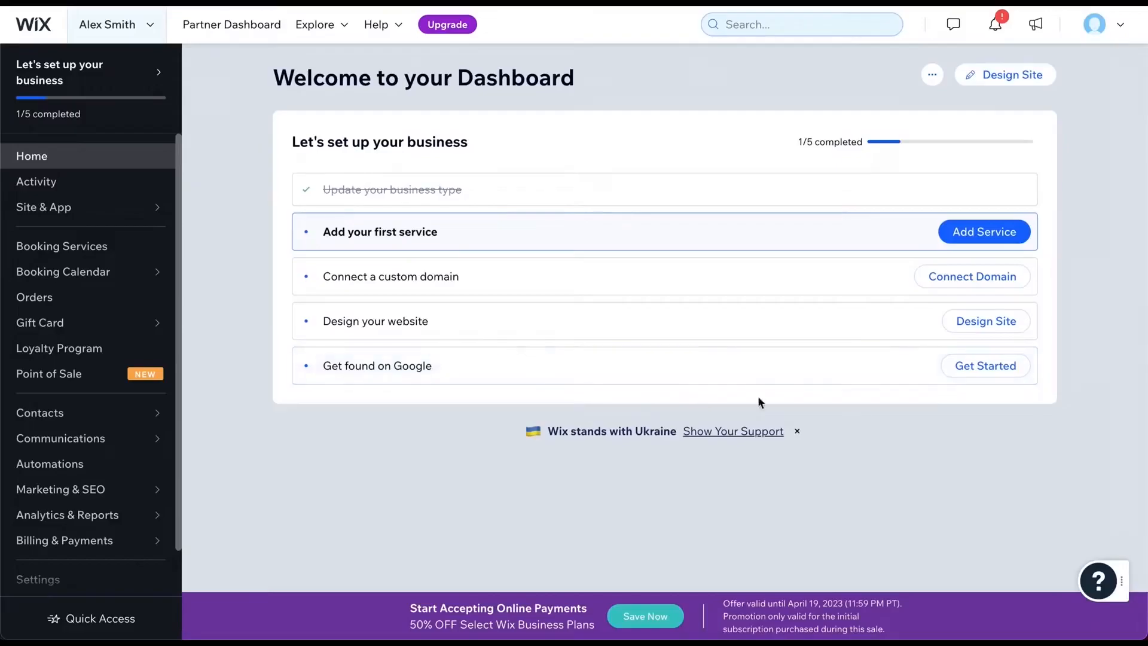
# - Start designing the site and choose to pick a designed template
pyautogui.click(1004, 85)
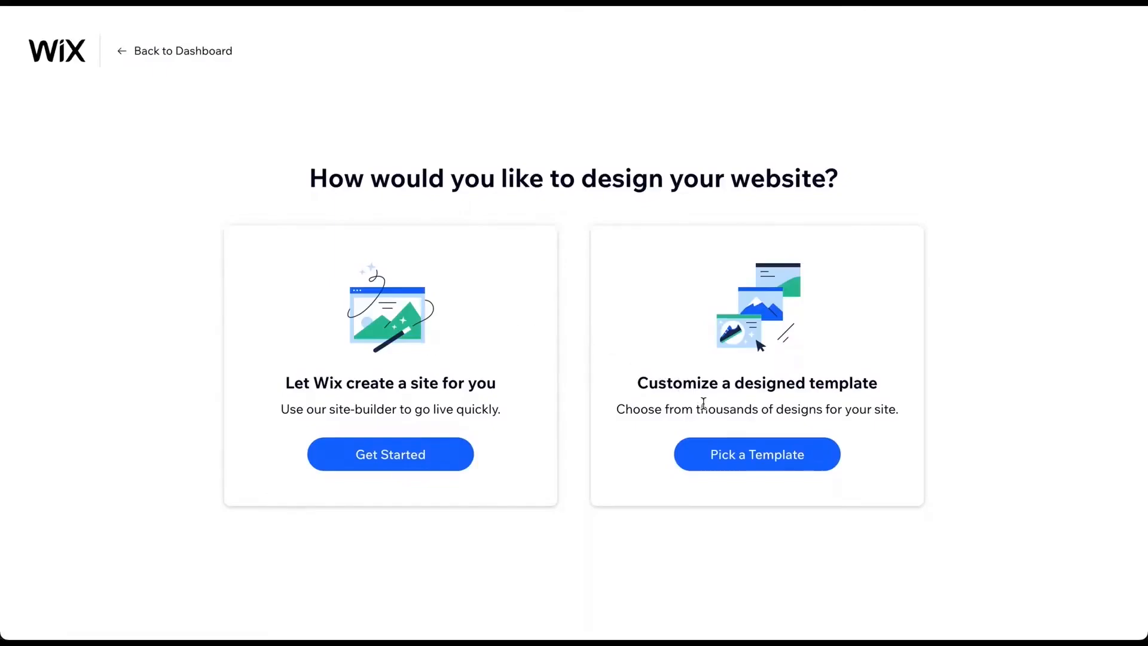
pyautogui.click(758, 455)
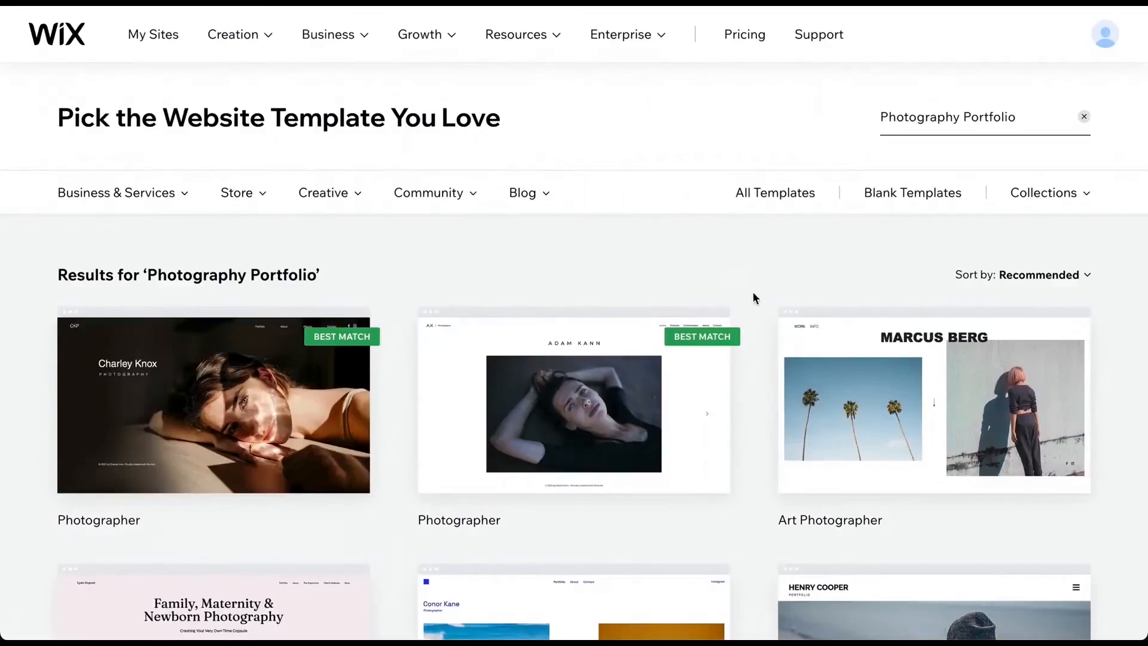
# - Browse the Photography Portfolio template results and preview the Art Photographer template
pyautogui.scroll(-3, 753, 296)
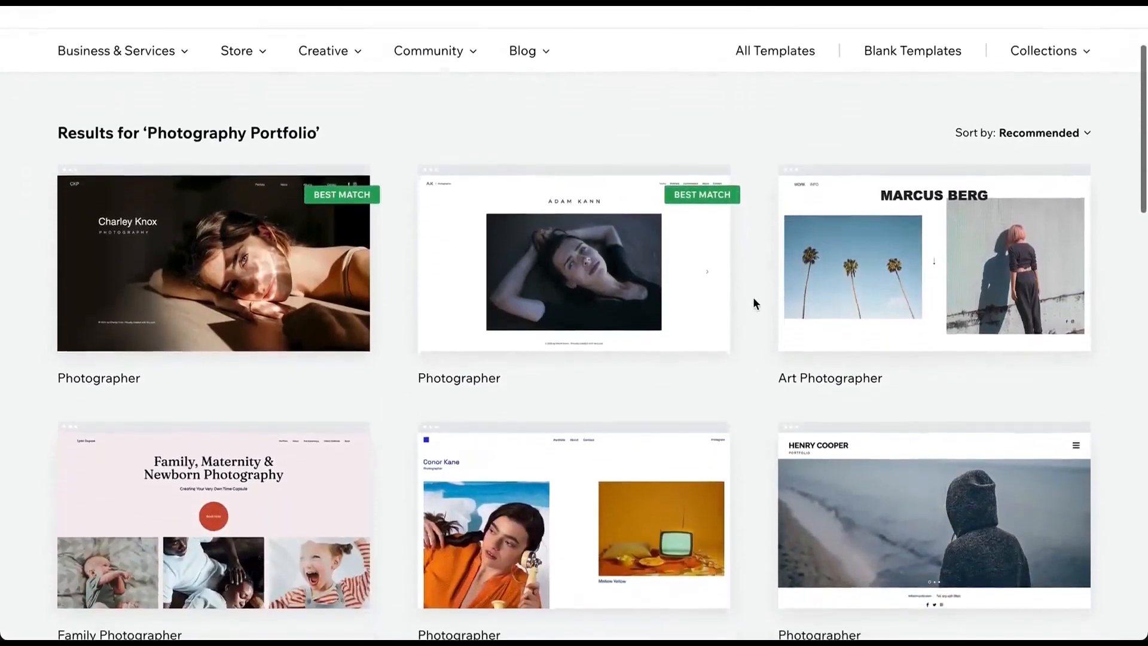
pyautogui.moveTo(897, 243)
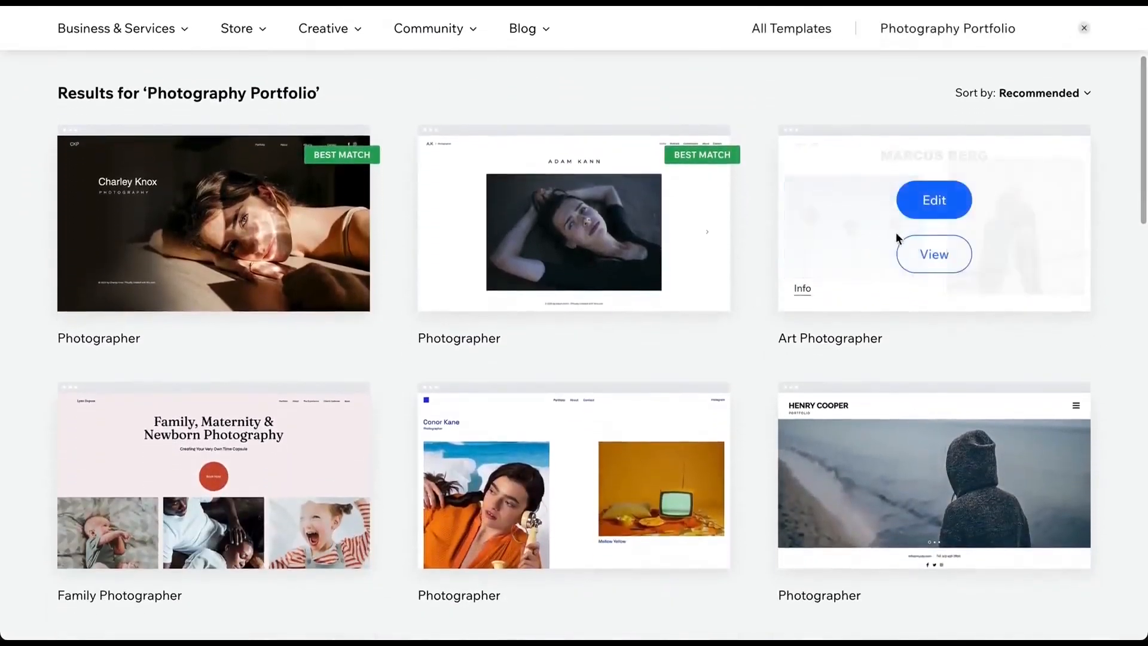
pyautogui.click(937, 257)
pyautogui.scroll(-5, 237, 148)
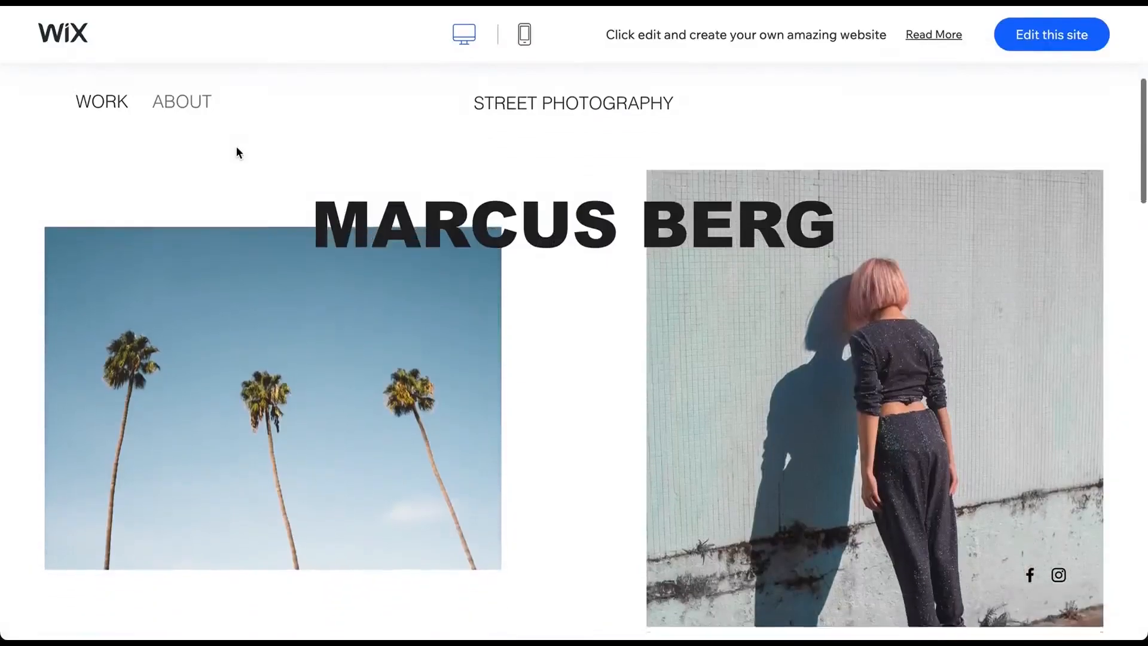
pyautogui.scroll(-3, 237, 147)
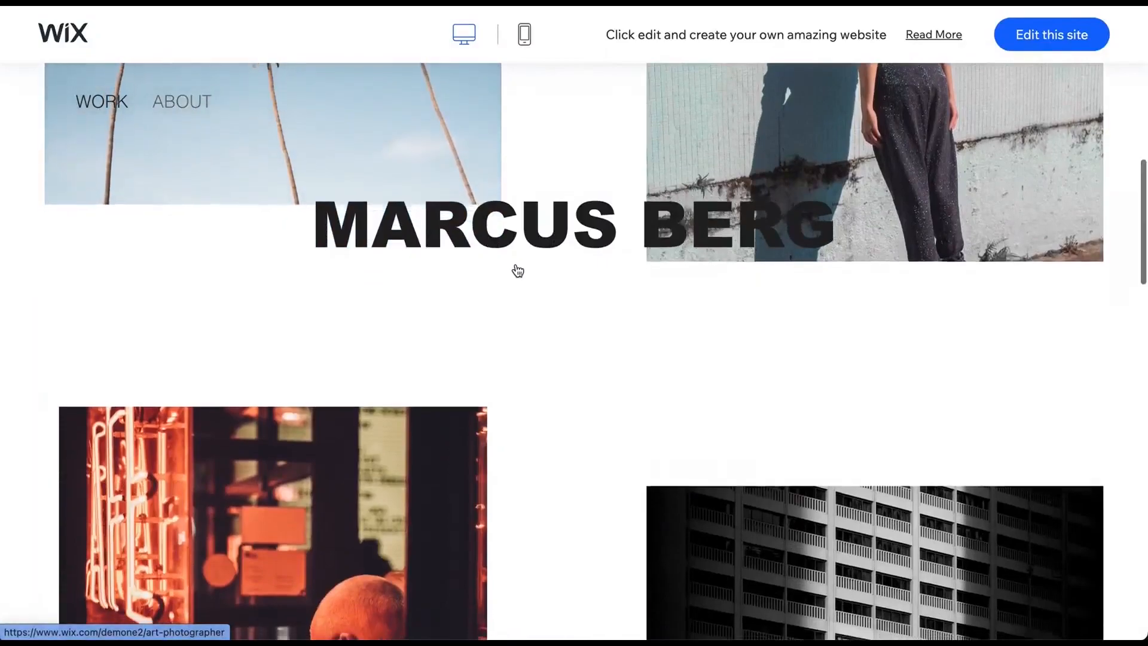
pyautogui.scroll(-3, 515, 267)
pyautogui.scroll(-2, 515, 269)
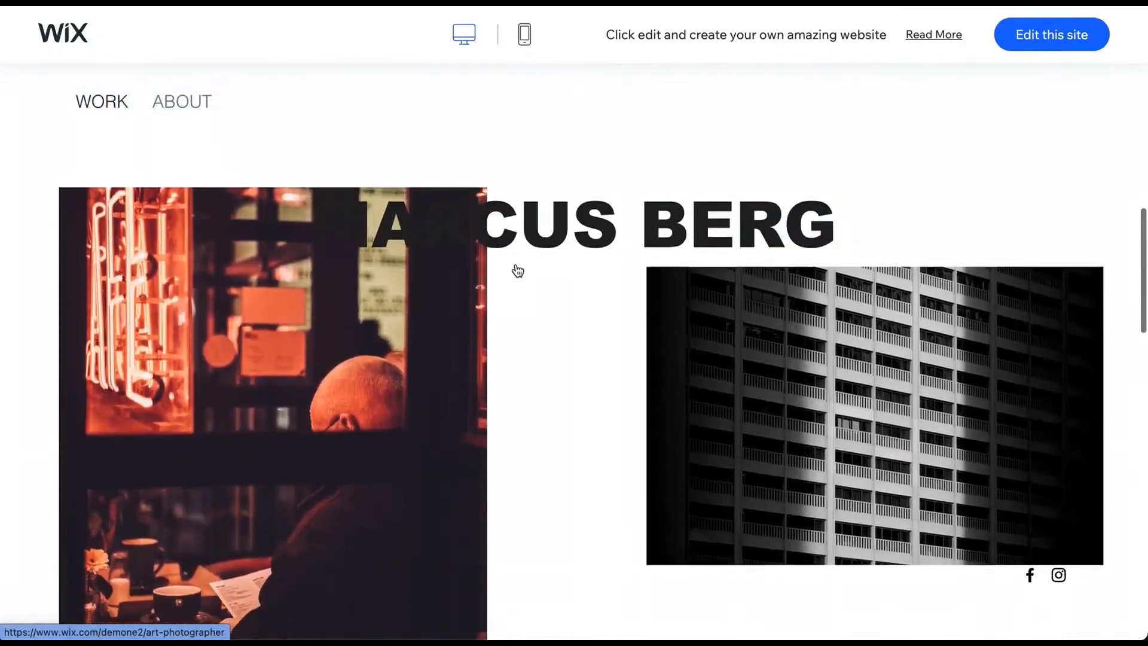
pyautogui.click(113, 39)
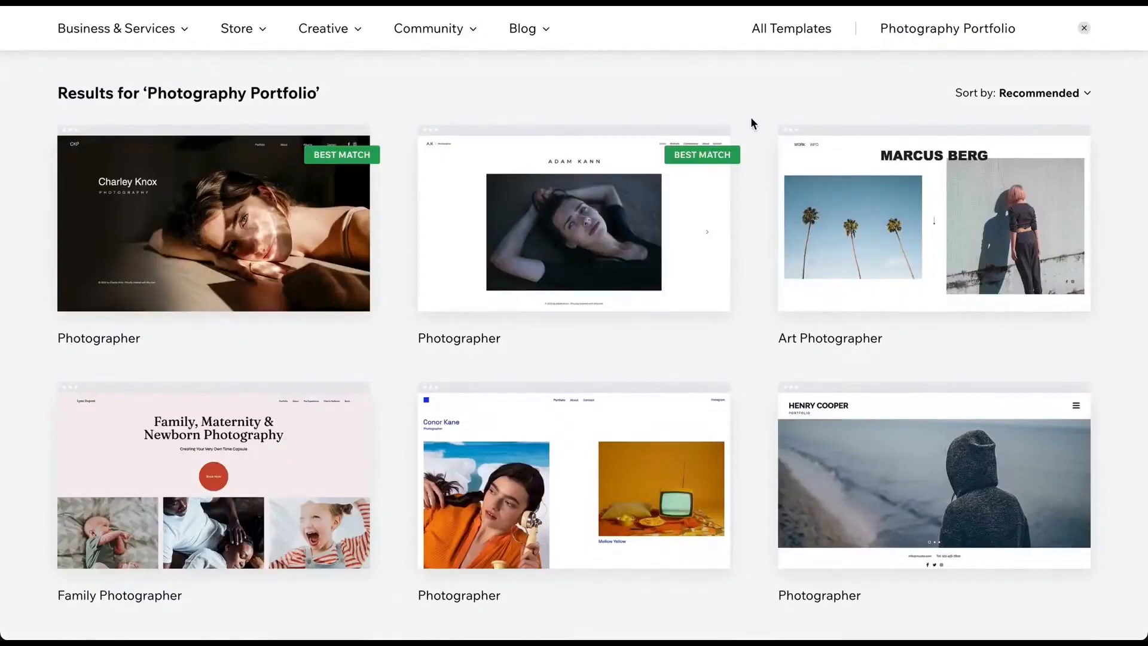
pyautogui.scroll(-5, 750, 119)
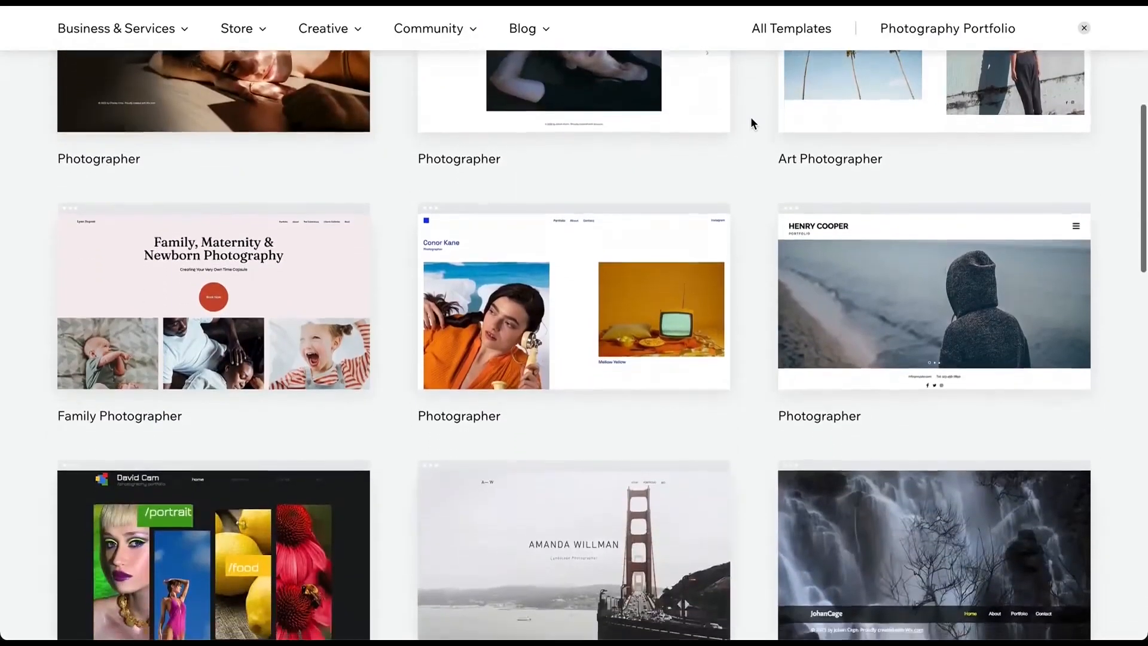
pyautogui.scroll(-8, 752, 122)
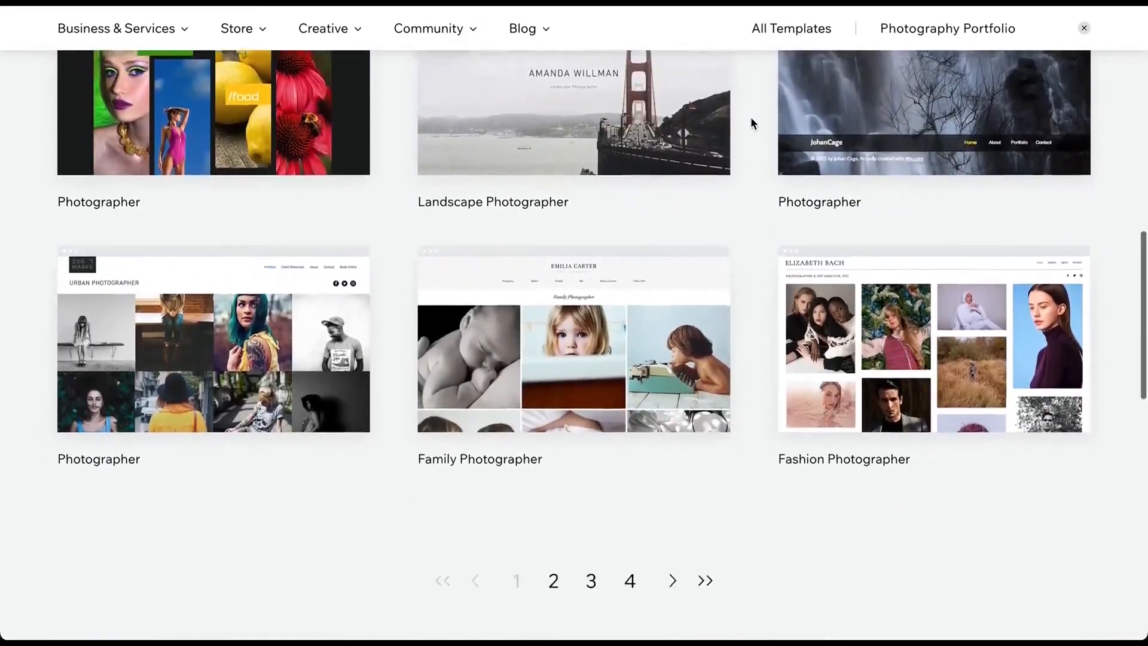
pyautogui.scroll(13, 752, 122)
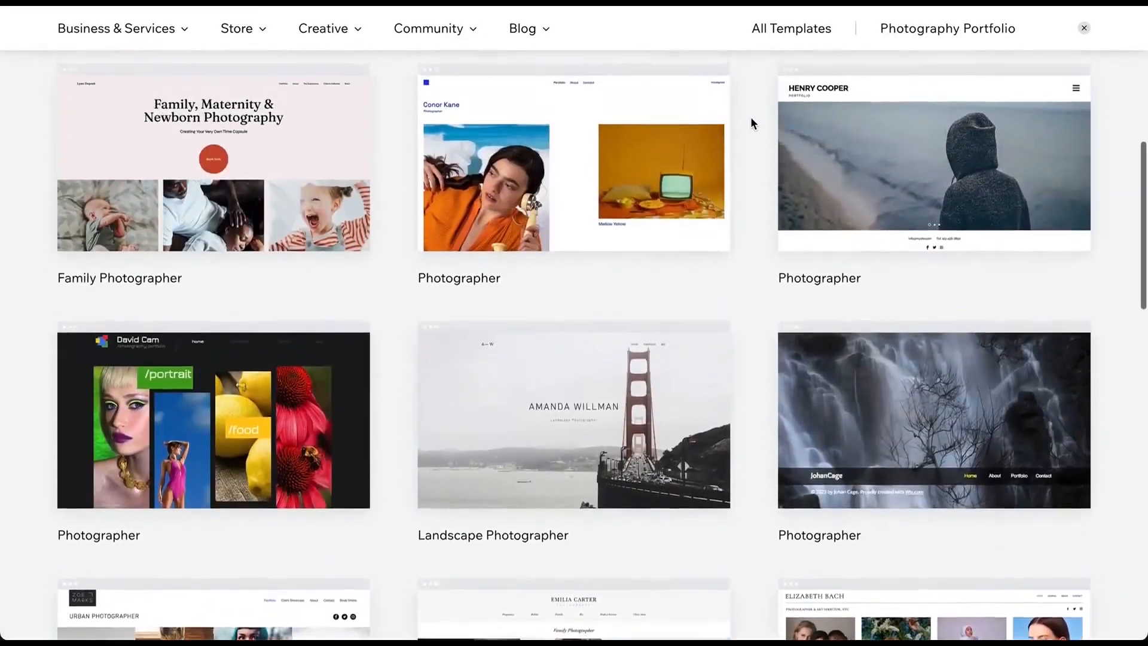
pyautogui.scroll(3, 751, 122)
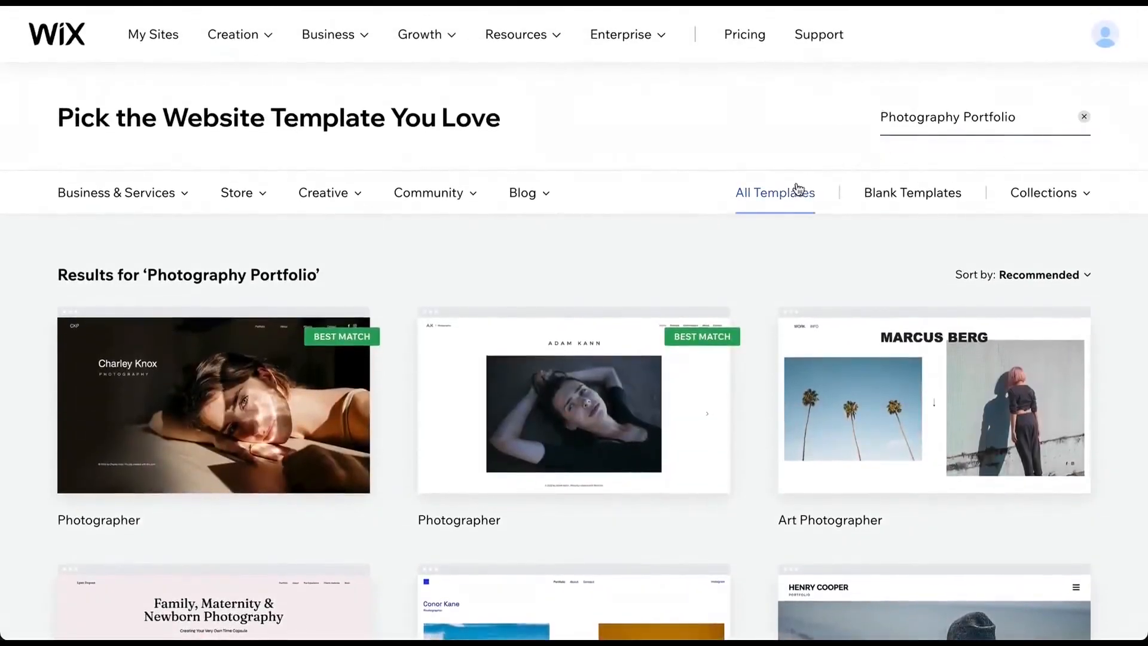
# - Clear the template search, show all templates, and search for Photography Portfolio again
pyautogui.click(925, 124)
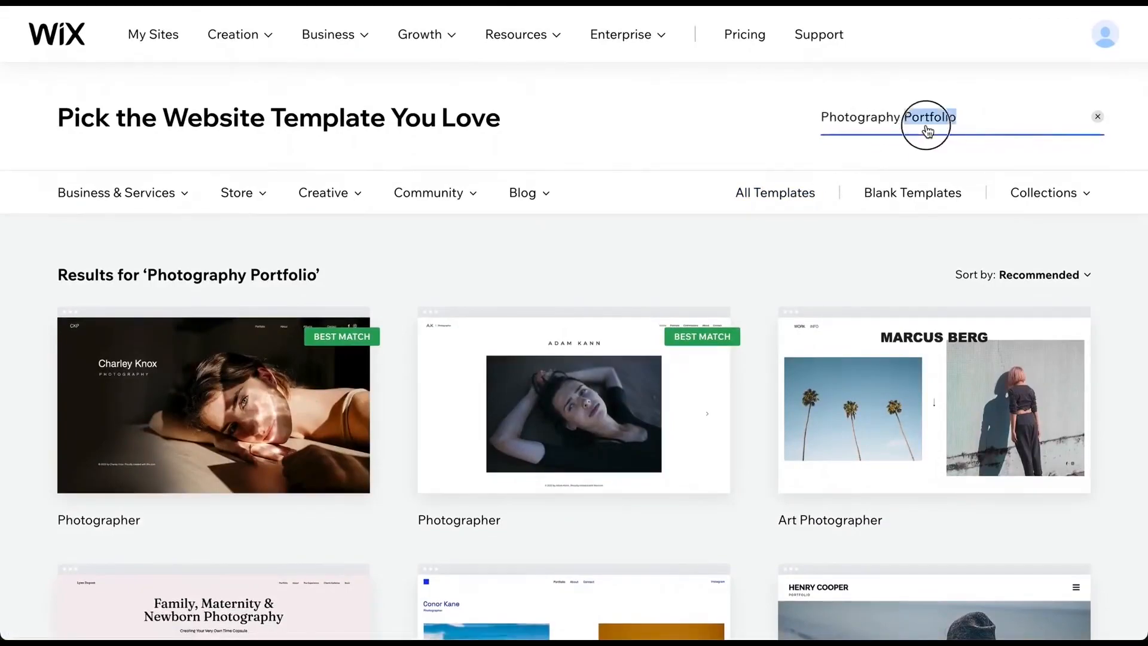
pyautogui.press('BackSpace')
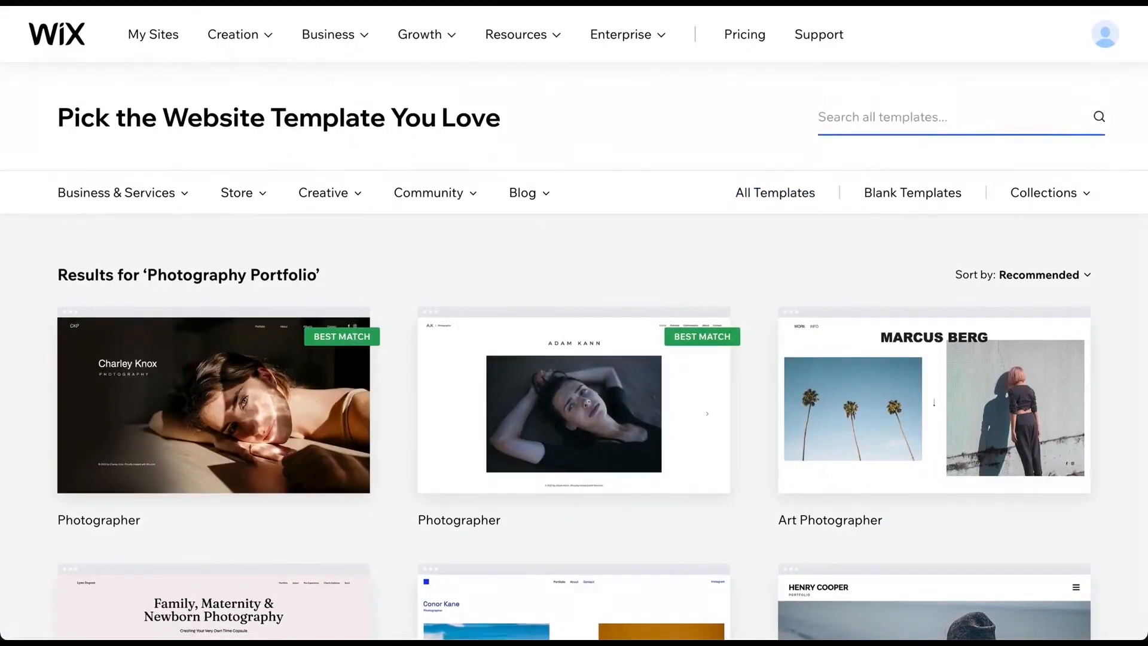
pyautogui.click(759, 192)
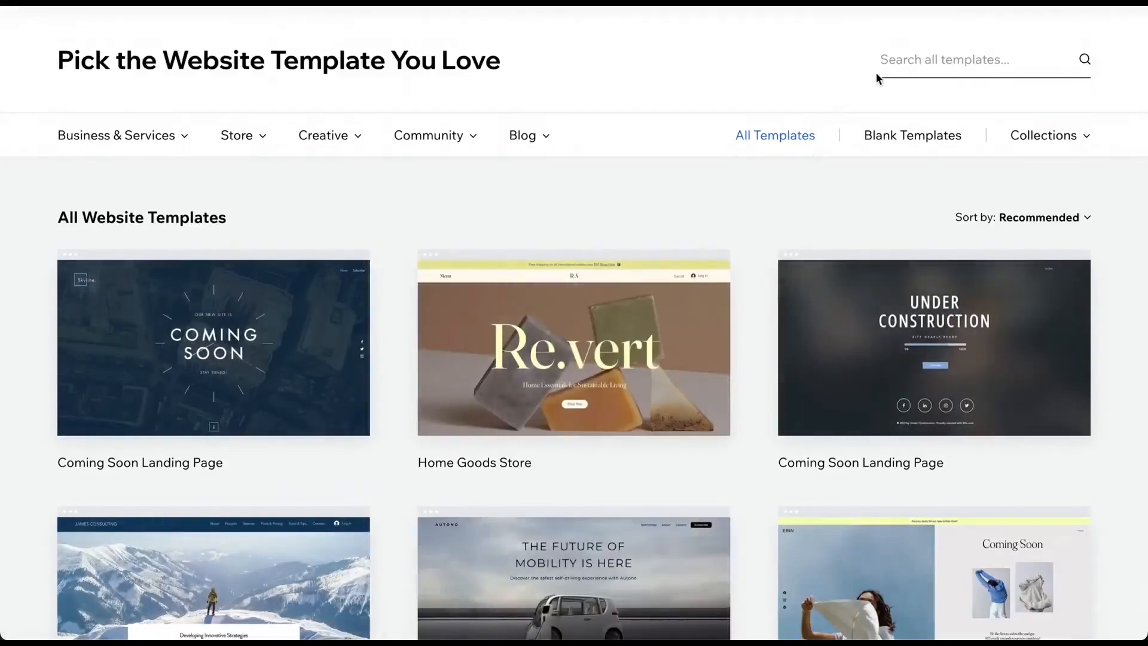
pyautogui.click(896, 72)
pyautogui.write('Photography Portfolio')
pyautogui.press('Return')
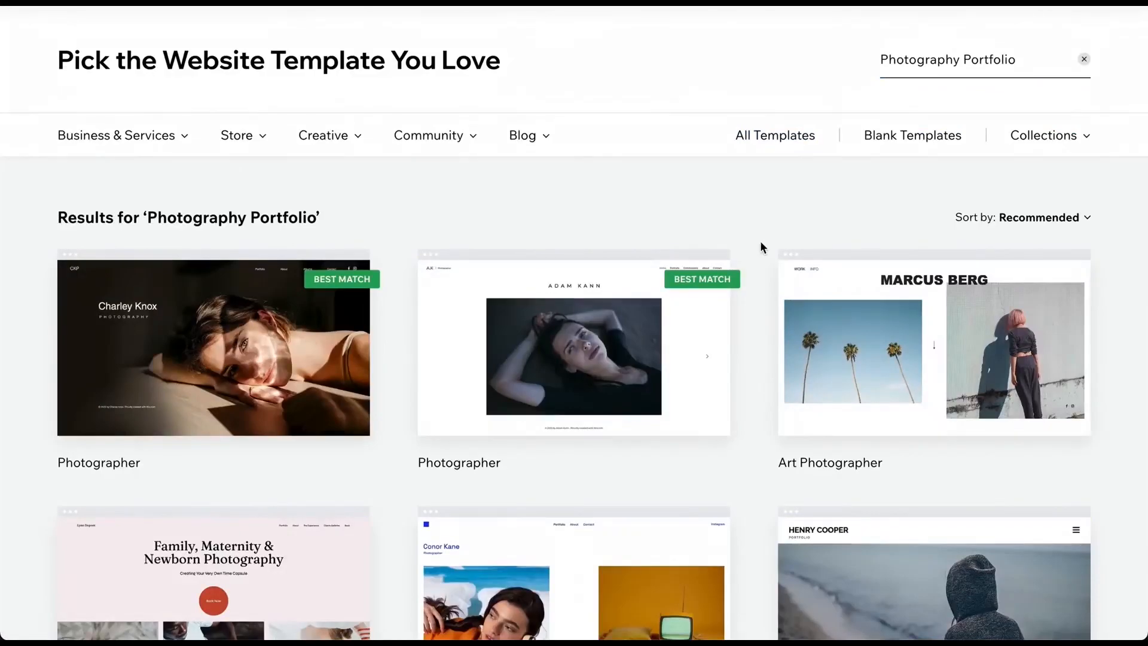
# - Preview the Adam Kann Photographer template, viewing its Portraits and Commissions pages and the mobile view
pyautogui.scroll(-1, 760, 243)
pyautogui.scroll(-2, 761, 242)
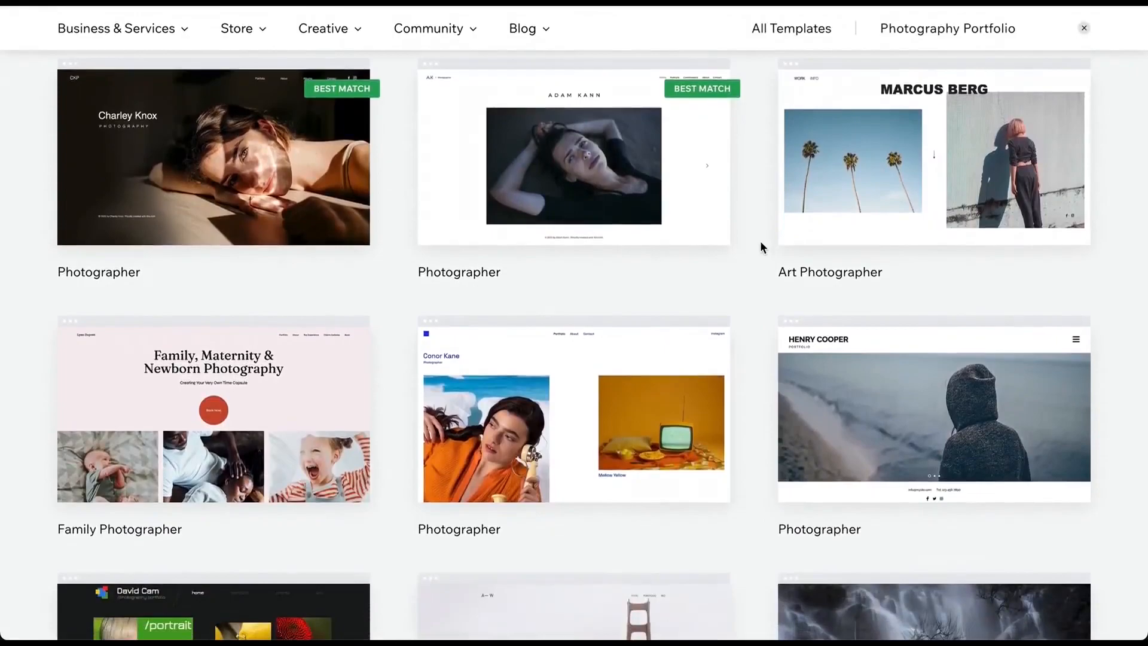
pyautogui.moveTo(629, 157)
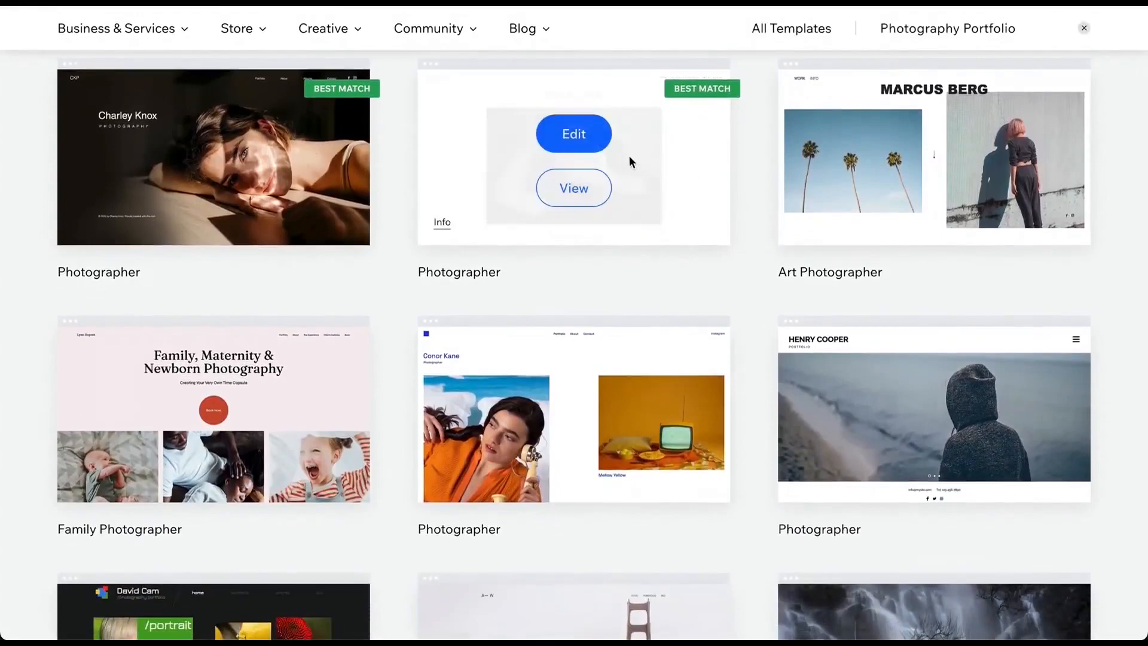
pyautogui.click(593, 188)
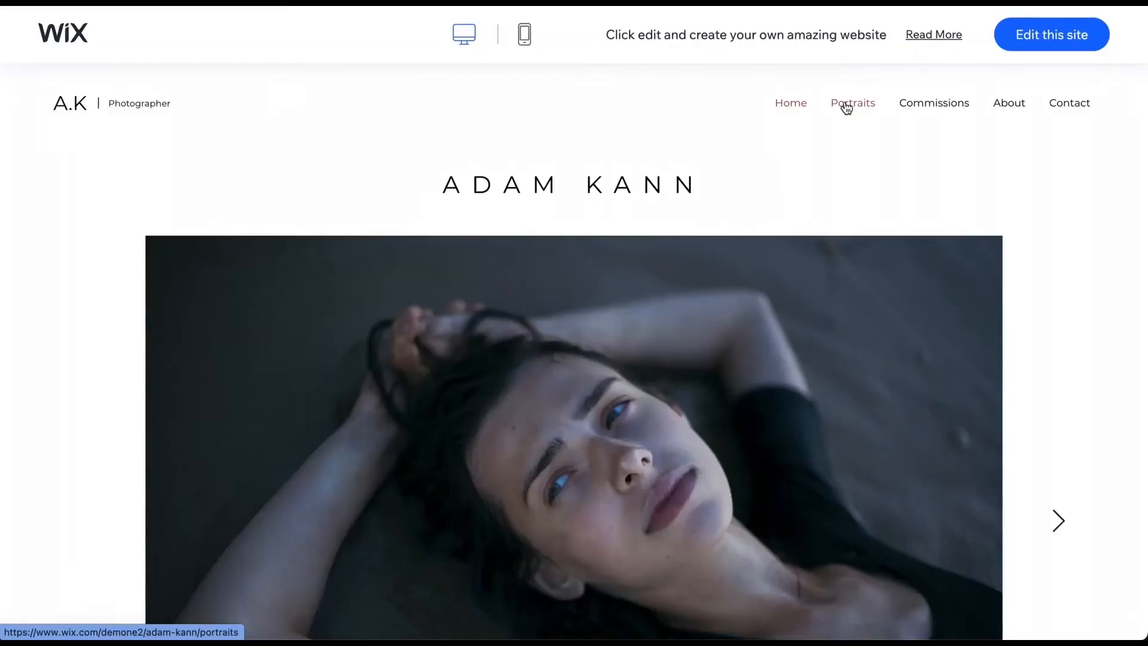
pyautogui.click(847, 108)
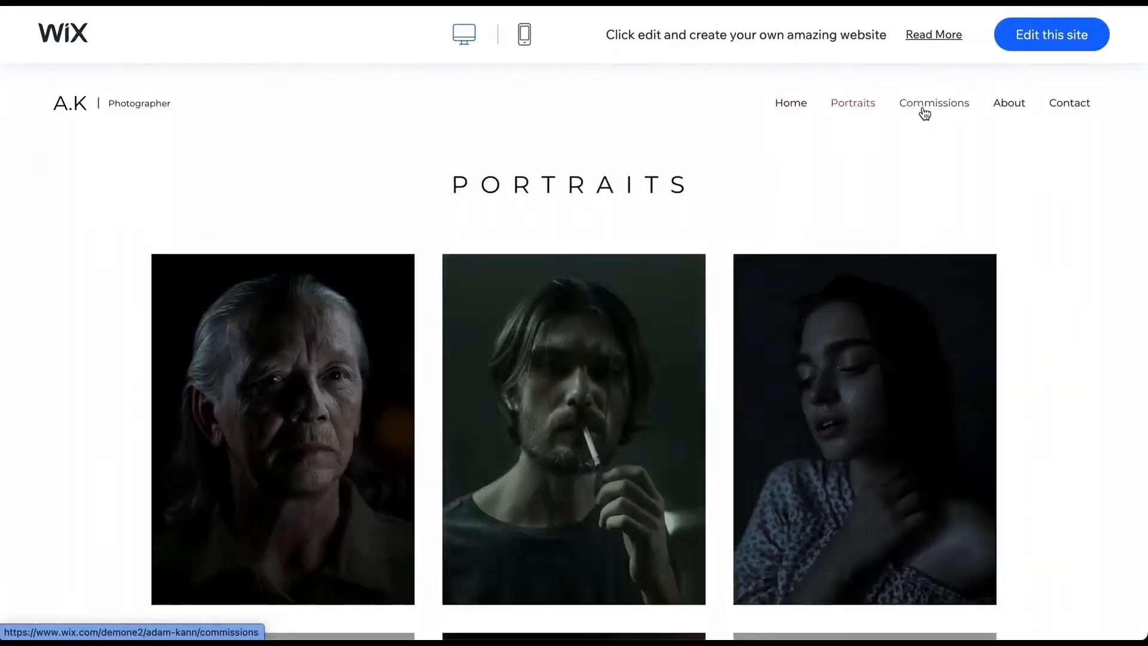
pyautogui.click(925, 109)
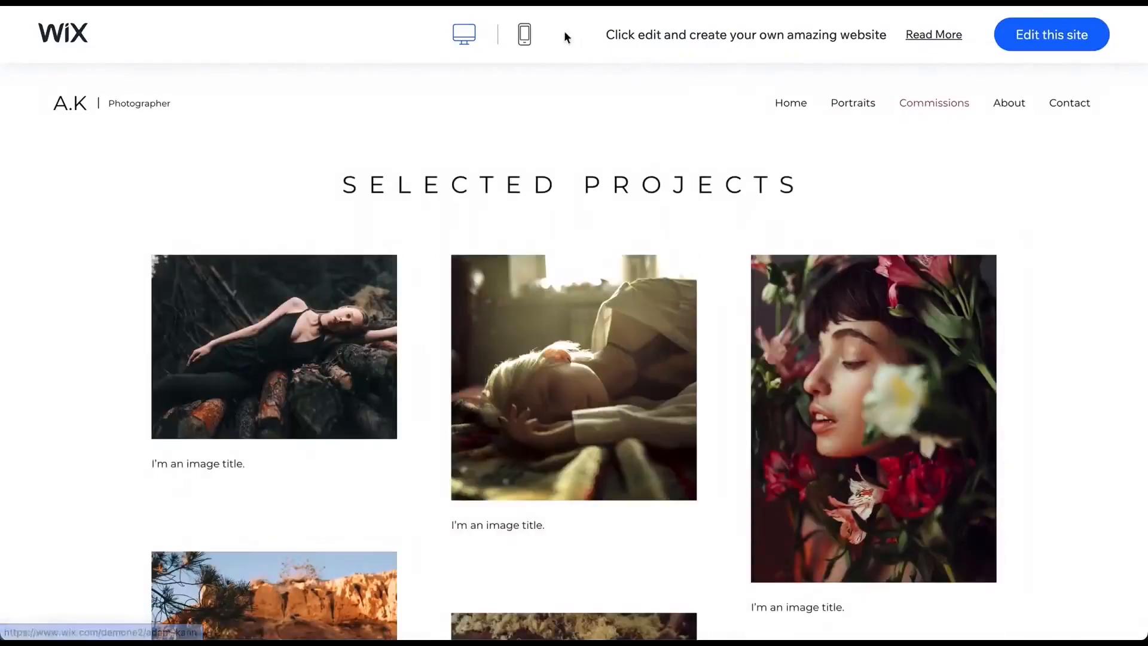
pyautogui.click(523, 35)
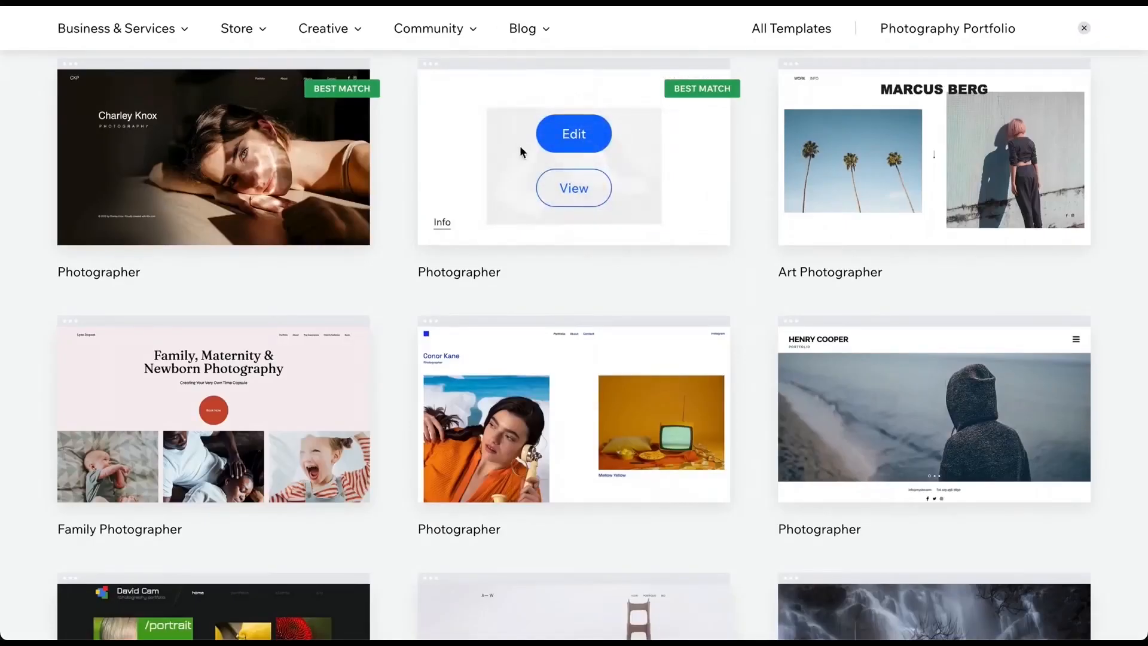
# - Open the Adam Kann Photographer template in the editor
pyautogui.click(559, 138)
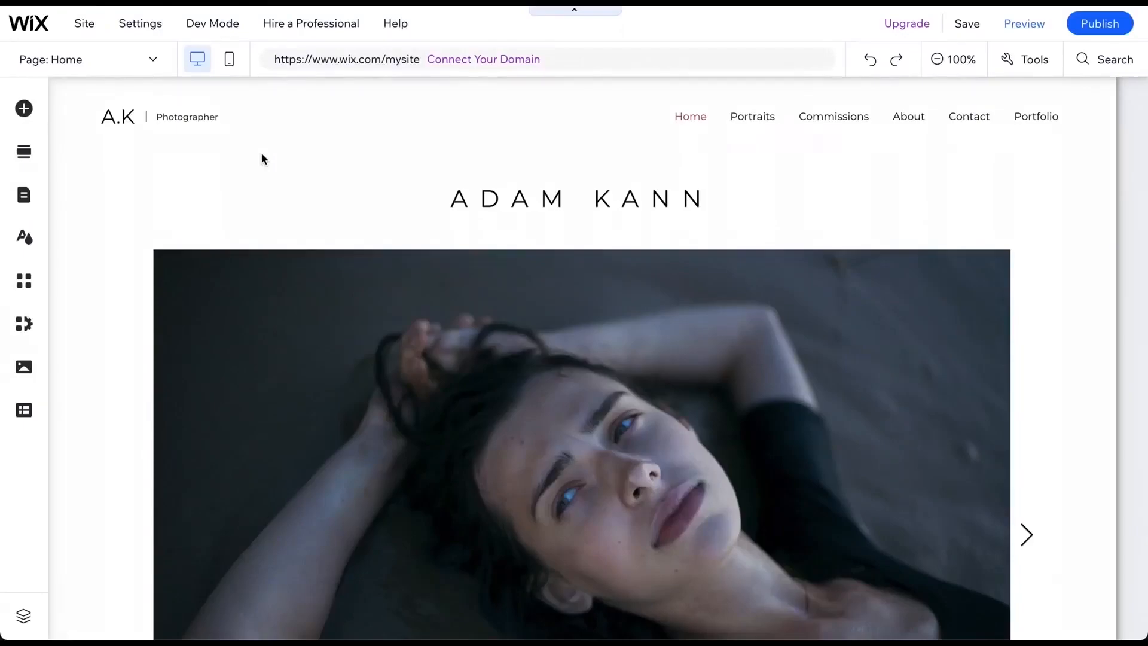
pyautogui.moveTo(39, 31)
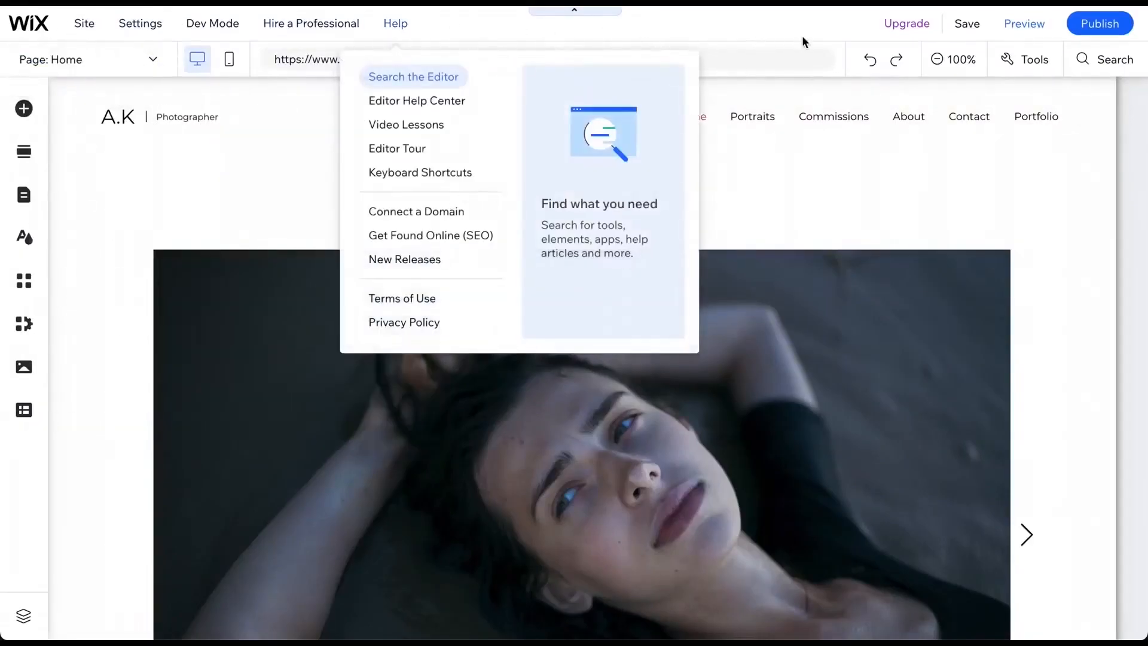
# - Search the editor for "how" and clear the search
pyautogui.click(962, 35)
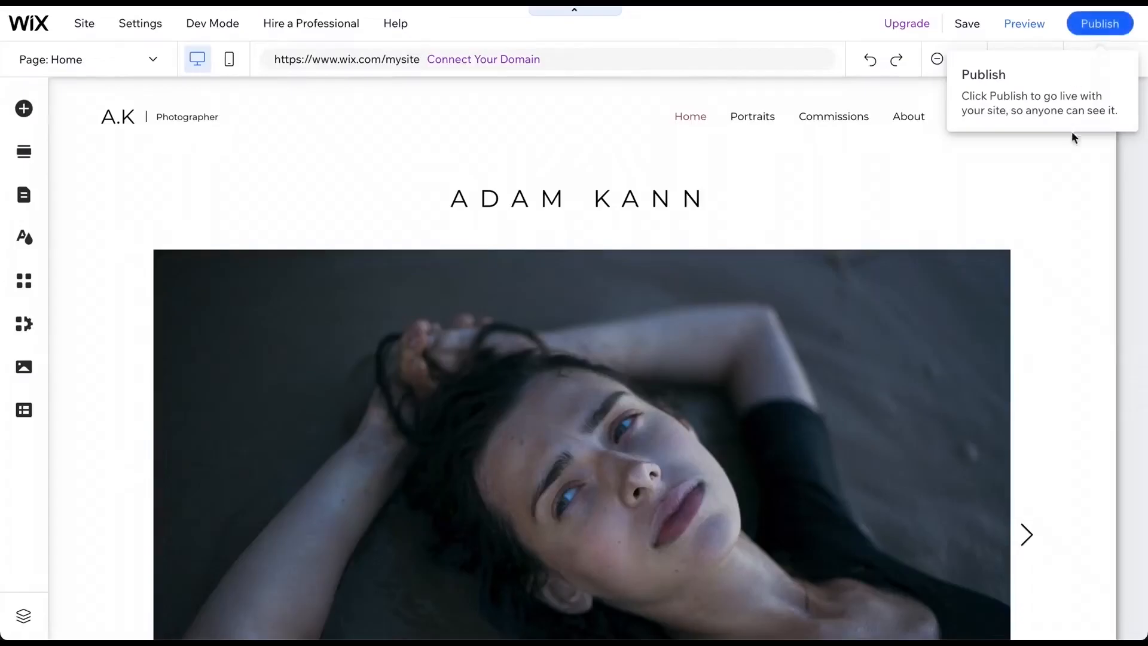
pyautogui.click(1114, 66)
pyautogui.write('how')
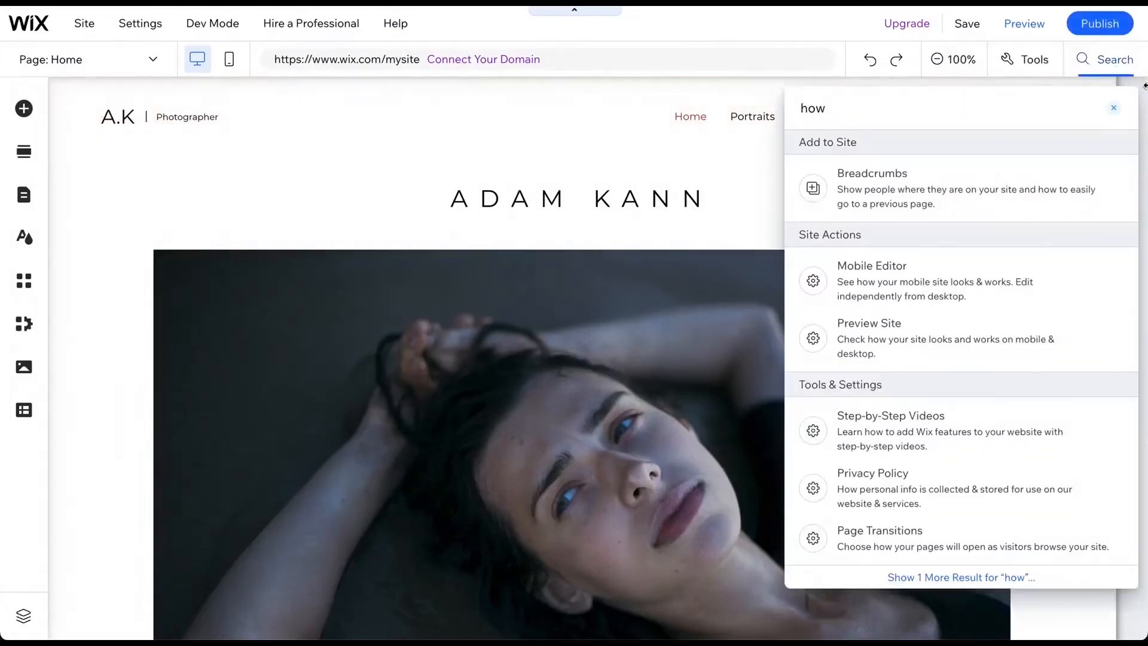
pyautogui.click(1114, 109)
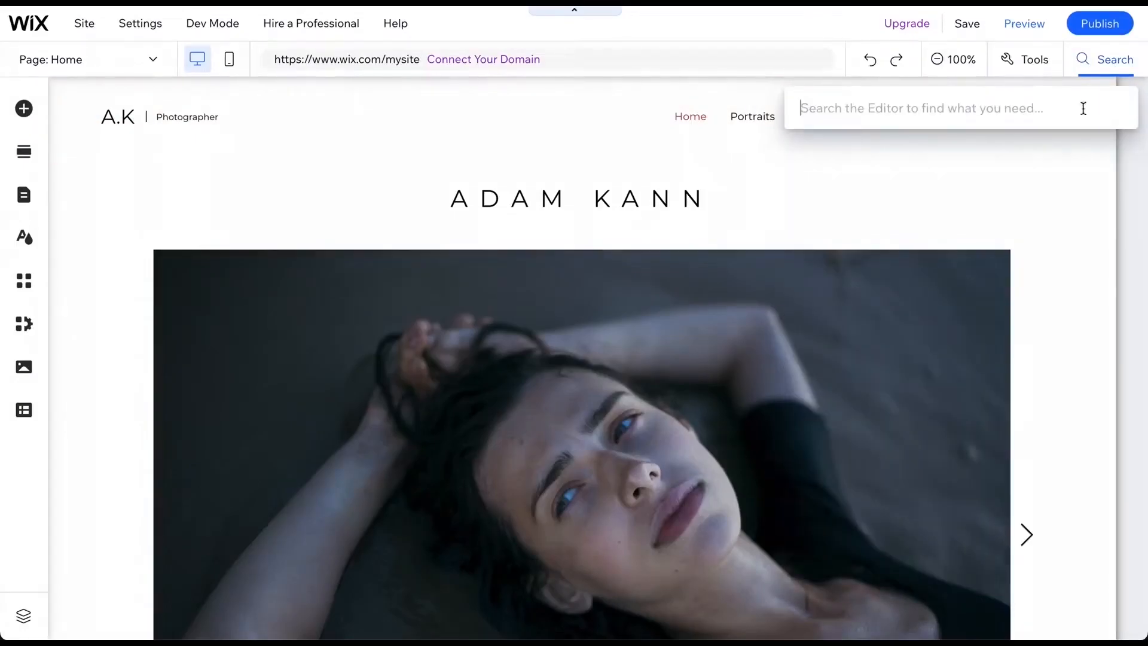
# - Zoom the canvas out and back in, and switch to the mobile view and back to desktop
pyautogui.click(961, 61)
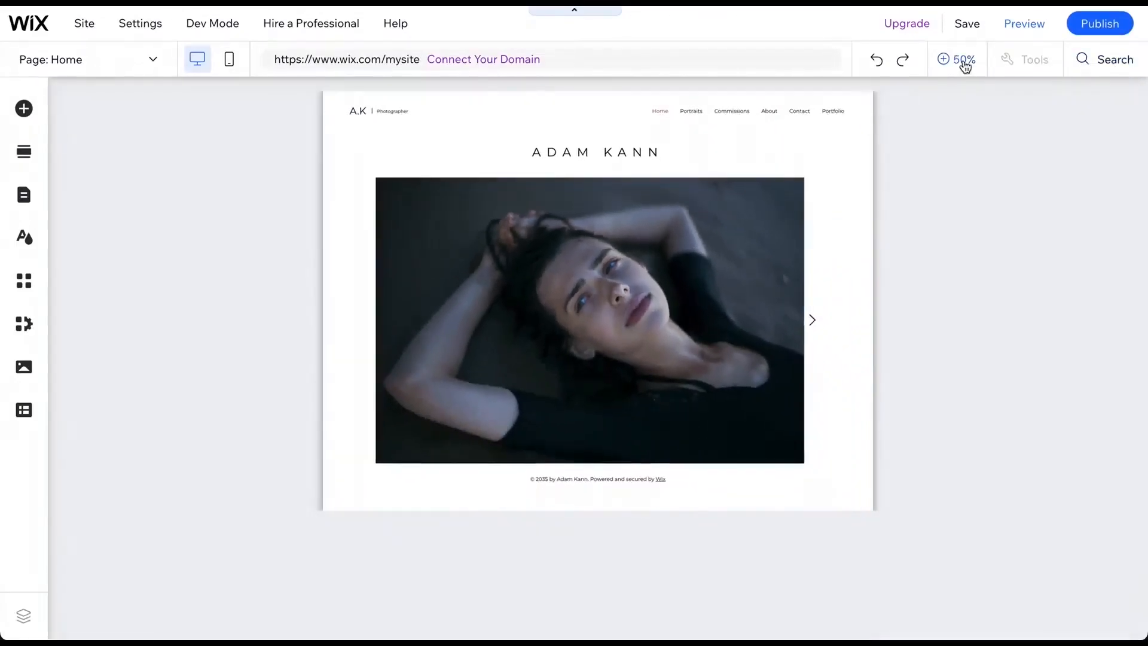
pyautogui.click(963, 62)
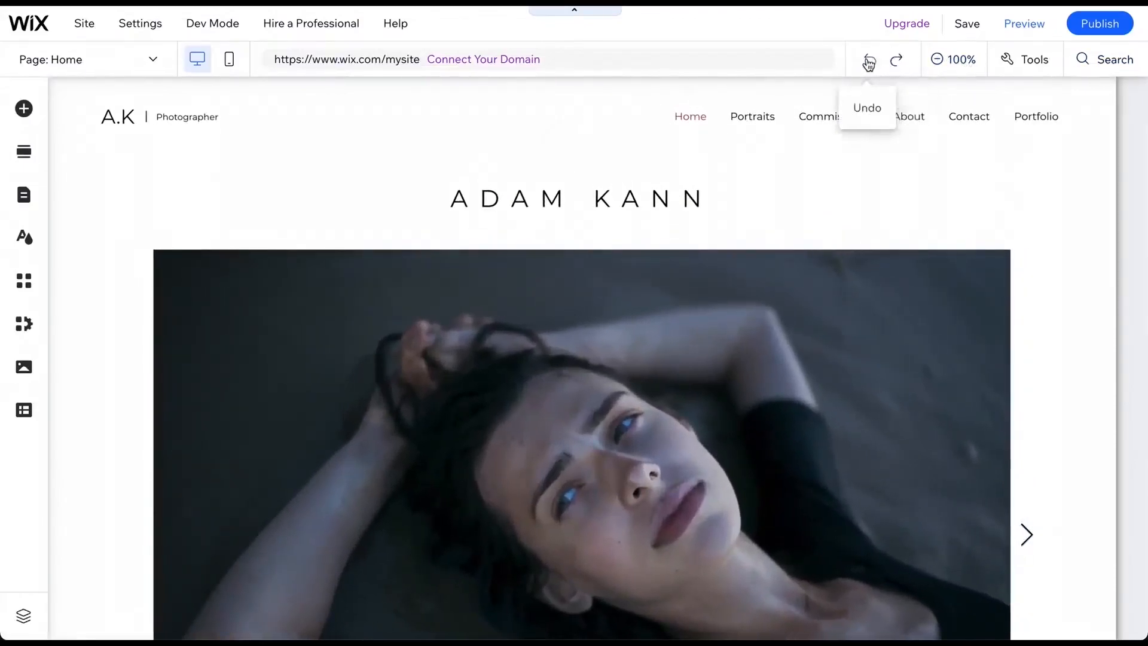
pyautogui.moveTo(528, 63)
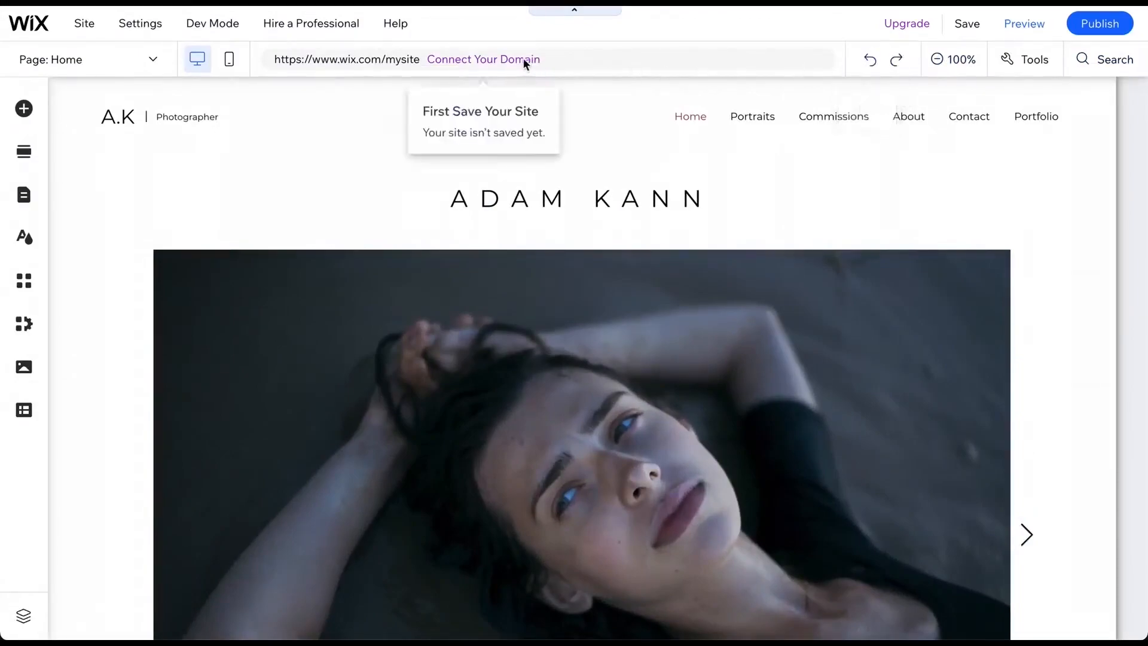
pyautogui.click(231, 62)
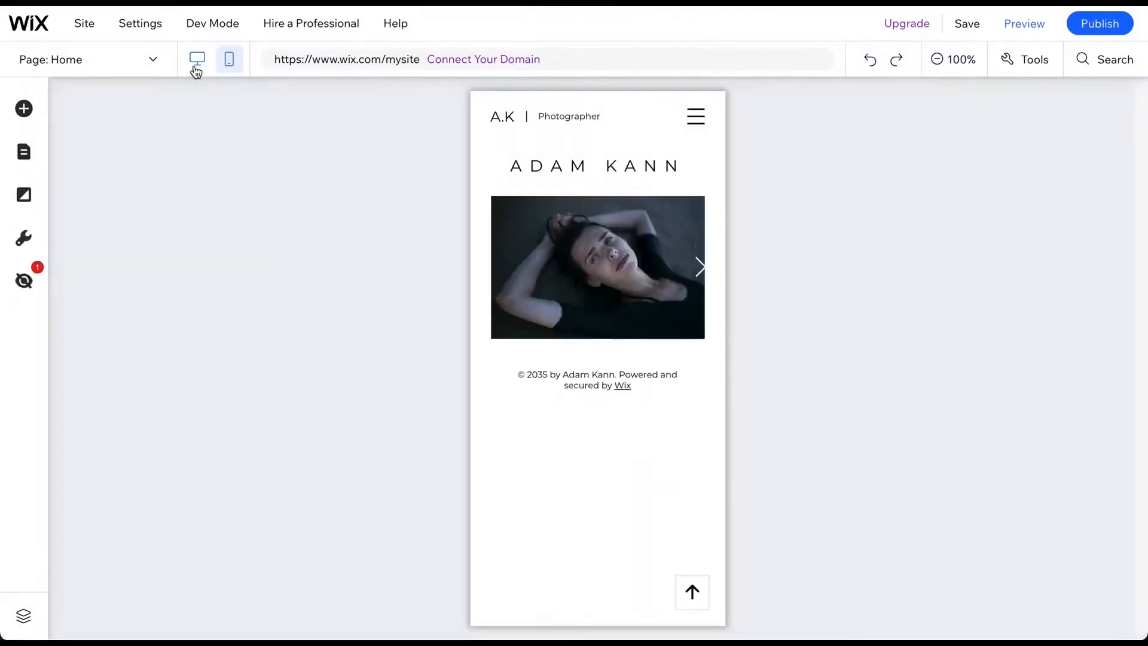
pyautogui.click(197, 69)
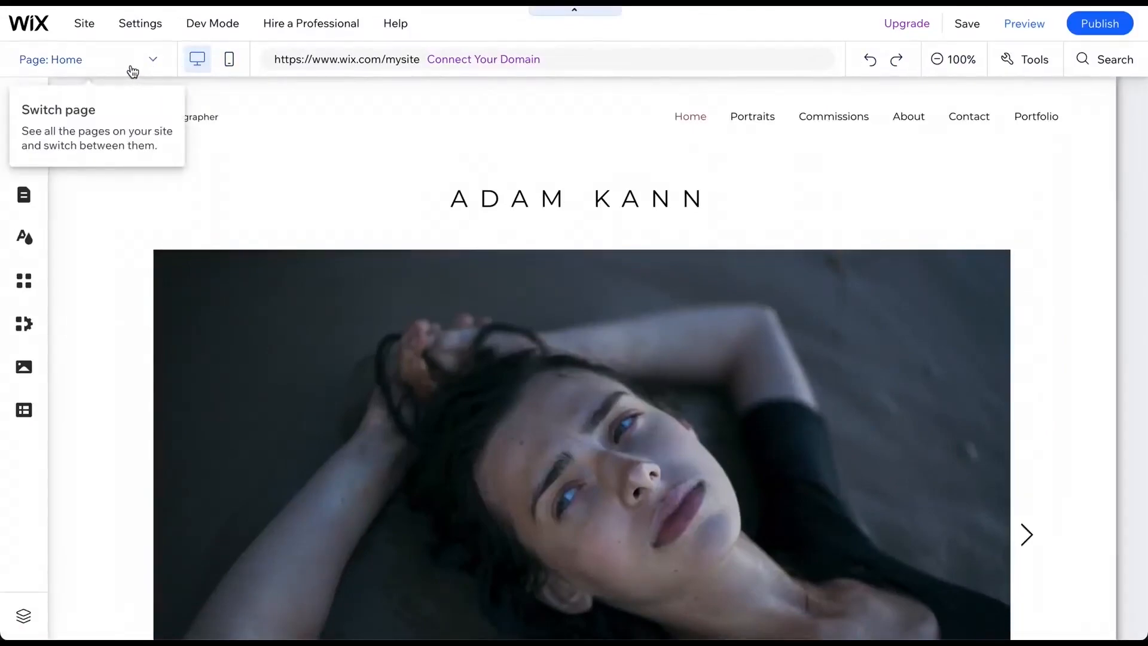
# - Open the page list, close it, and select the Welcome section on the Home page
pyautogui.click(131, 67)
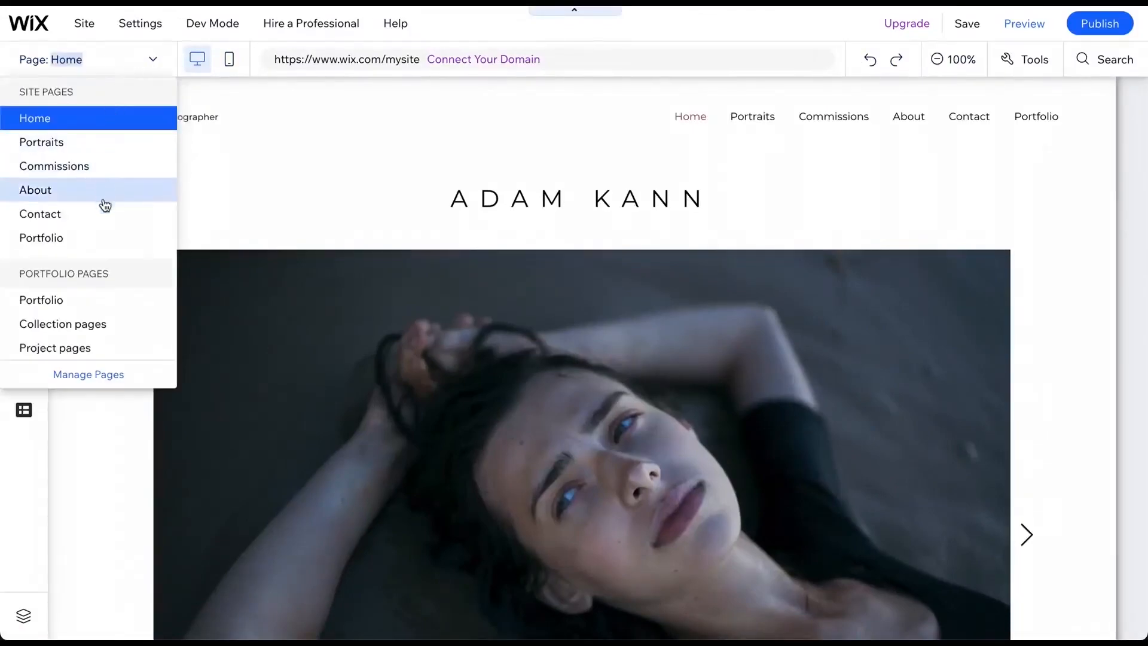
pyautogui.click(90, 72)
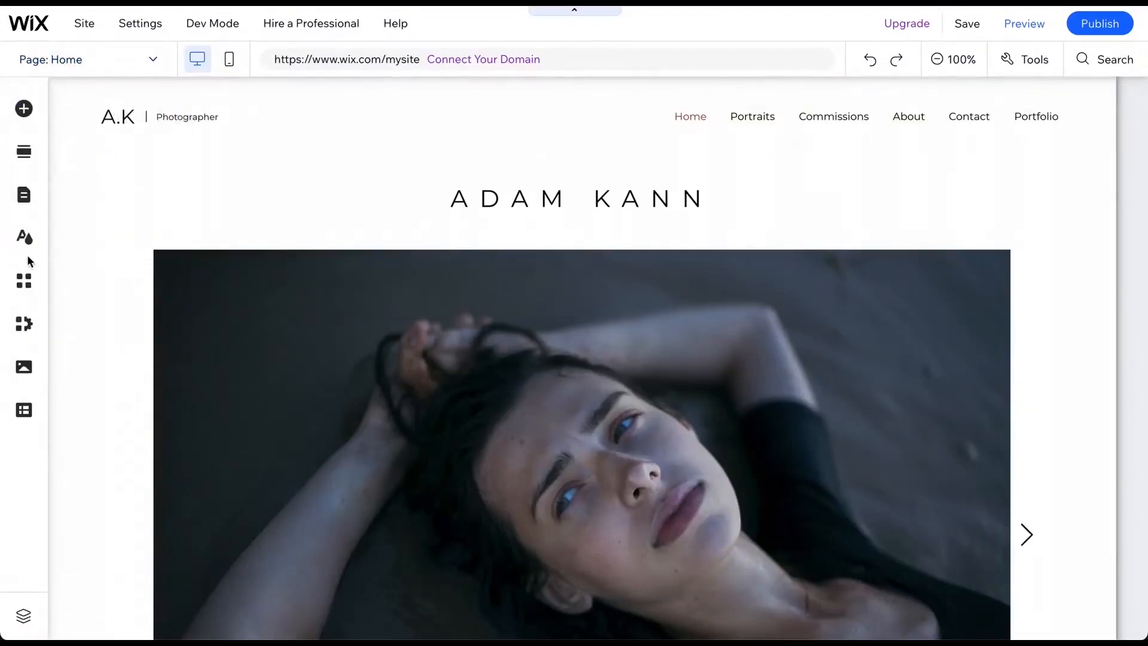
pyautogui.click(330, 214)
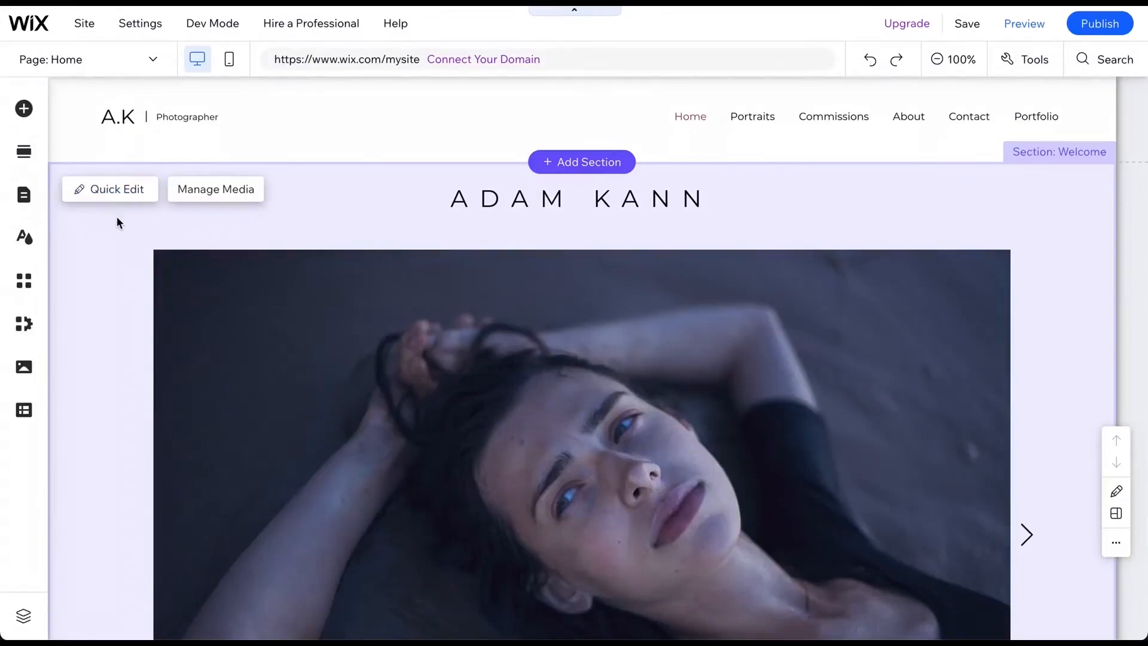
# - Open the Site Pages and Menu panel, review the Home page's options, and move Commissions above Portraits
pyautogui.click(24, 196)
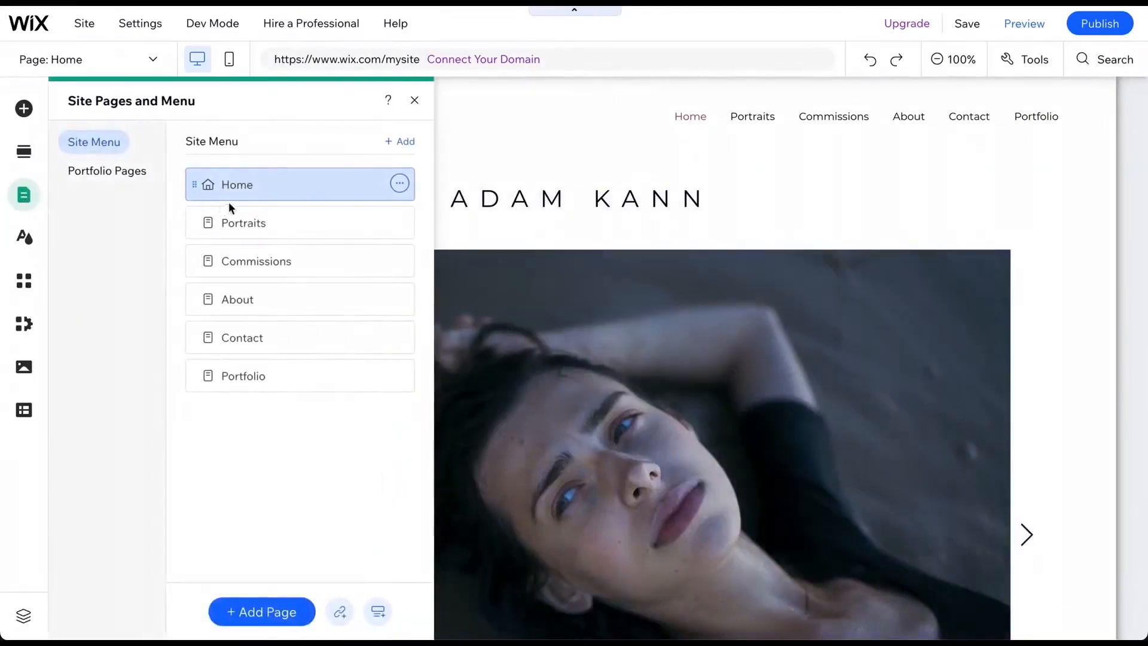
pyautogui.click(399, 183)
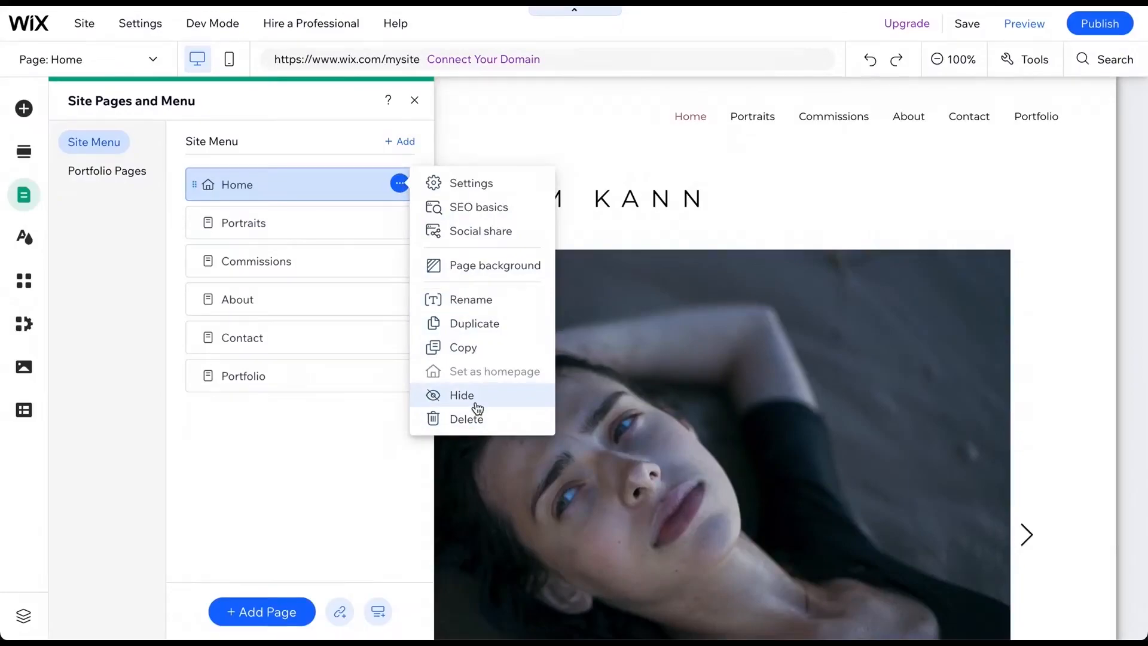
pyautogui.click(259, 621)
pyautogui.click(259, 613)
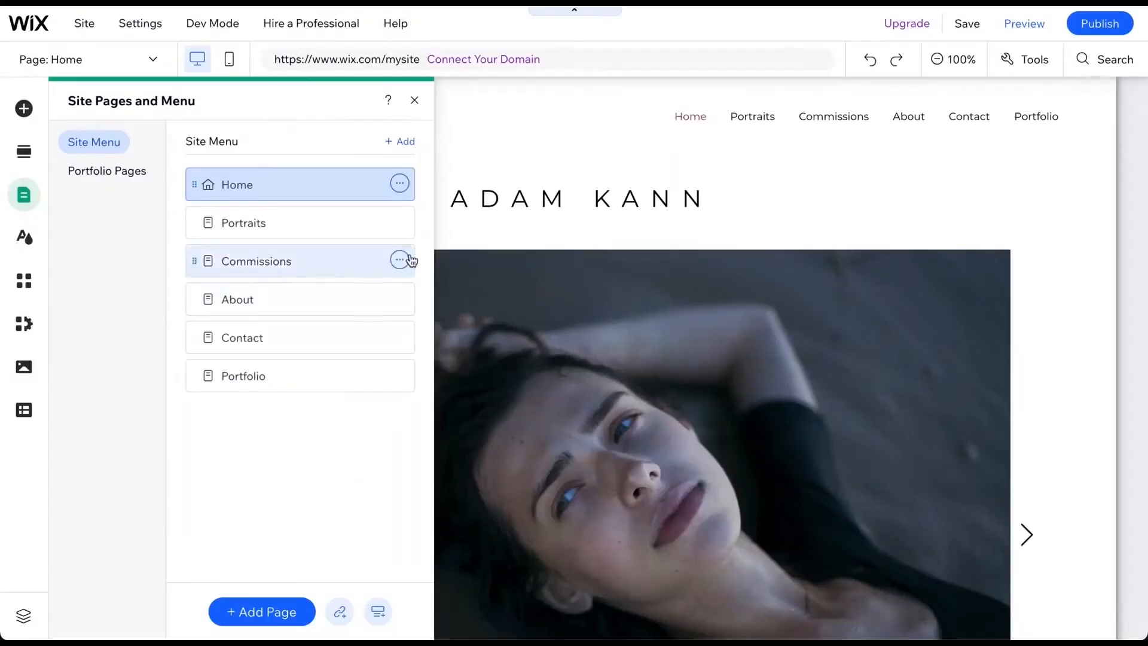
pyautogui.click(399, 183)
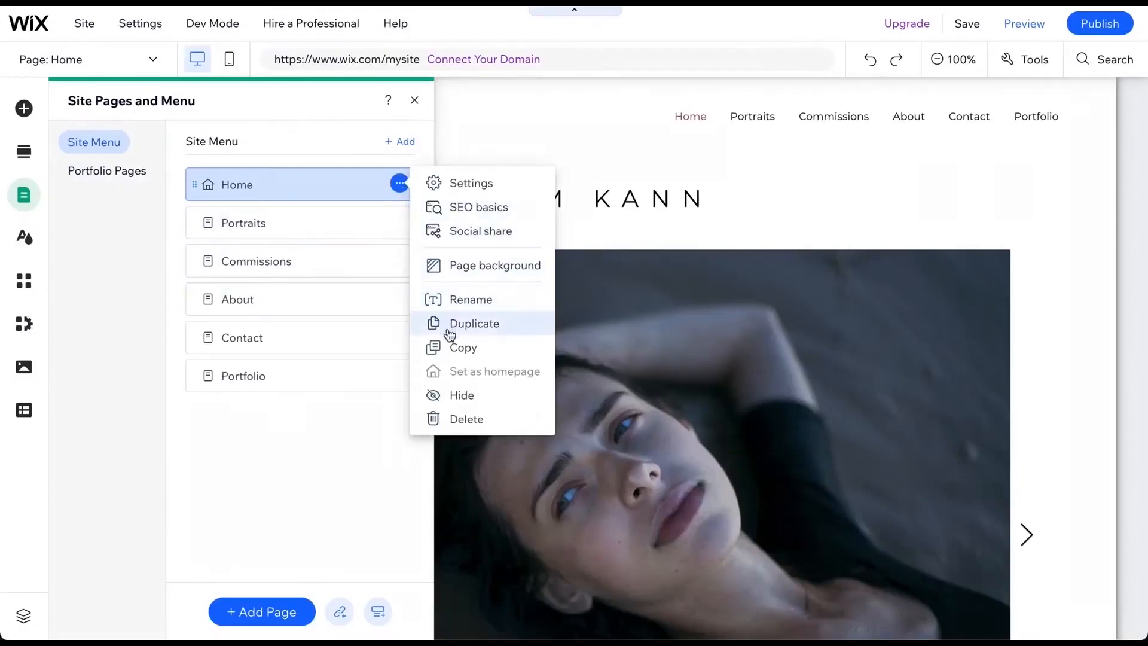
pyautogui.click(342, 420)
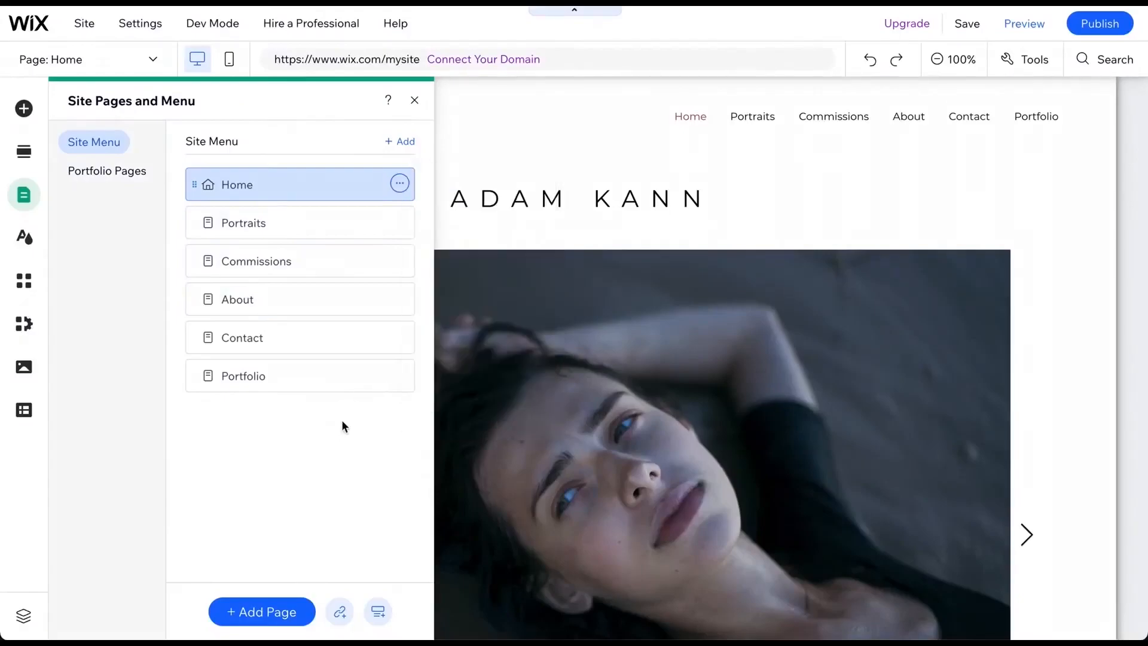
pyautogui.moveTo(191, 263); pyautogui.dragTo(191, 224)
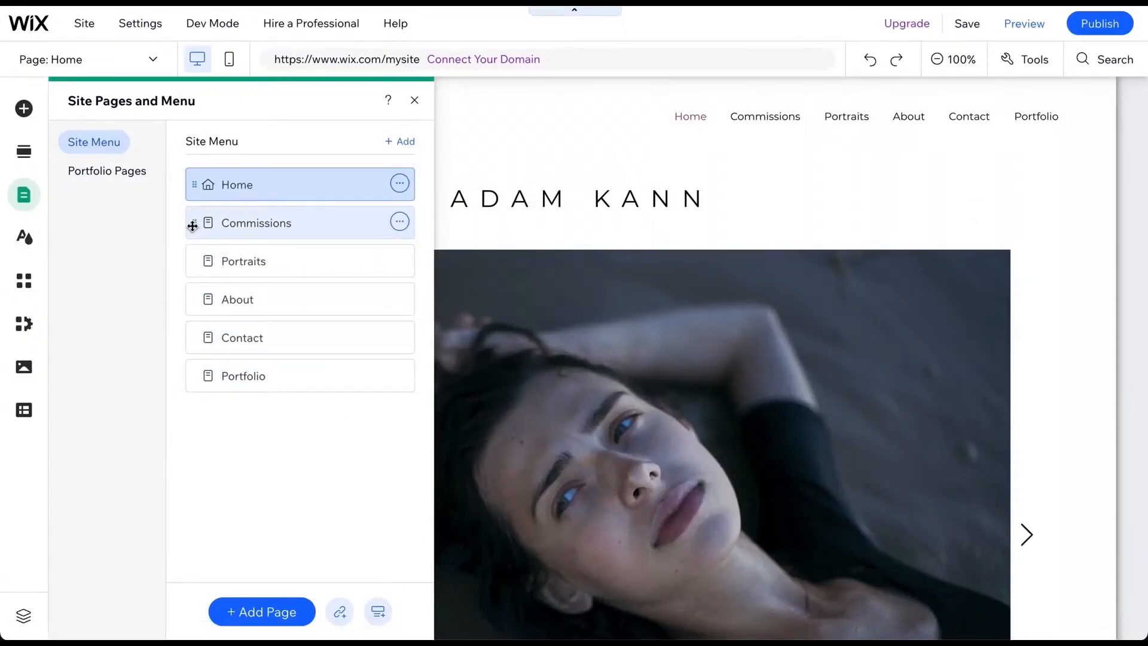
pyautogui.click(400, 221)
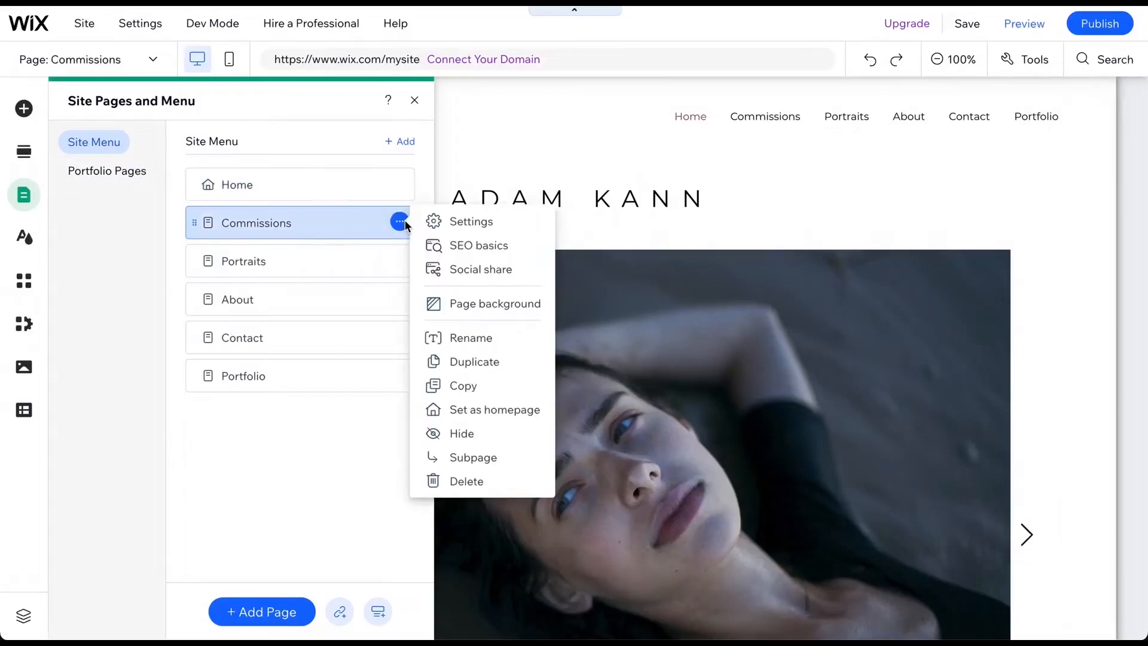
pyautogui.click(470, 337)
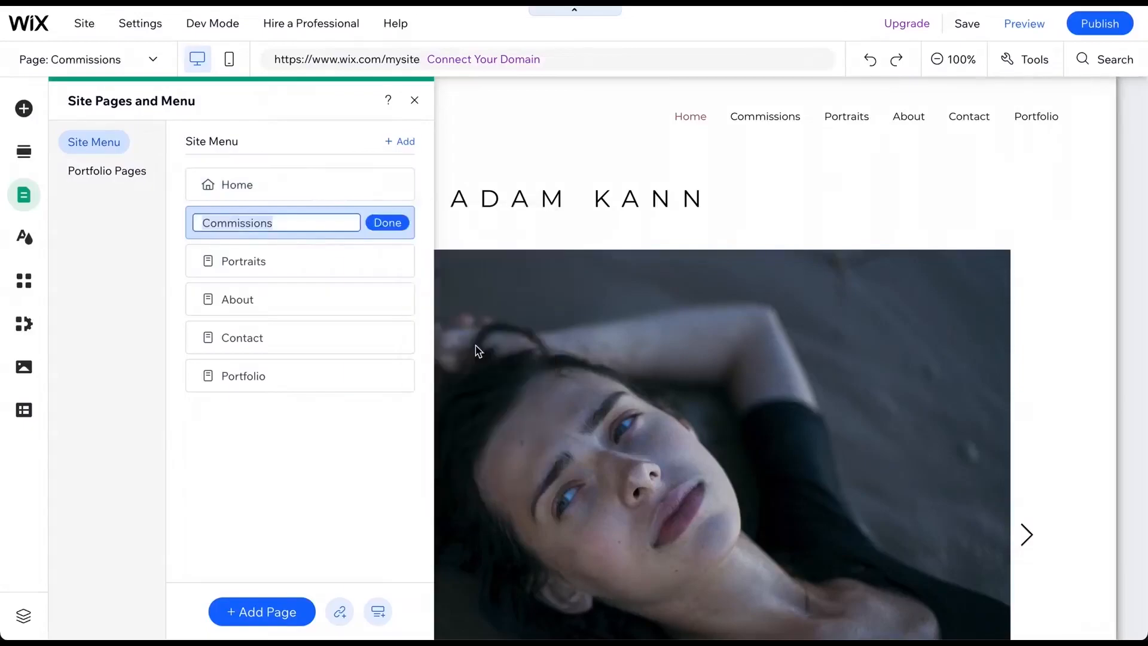
pyautogui.click(381, 226)
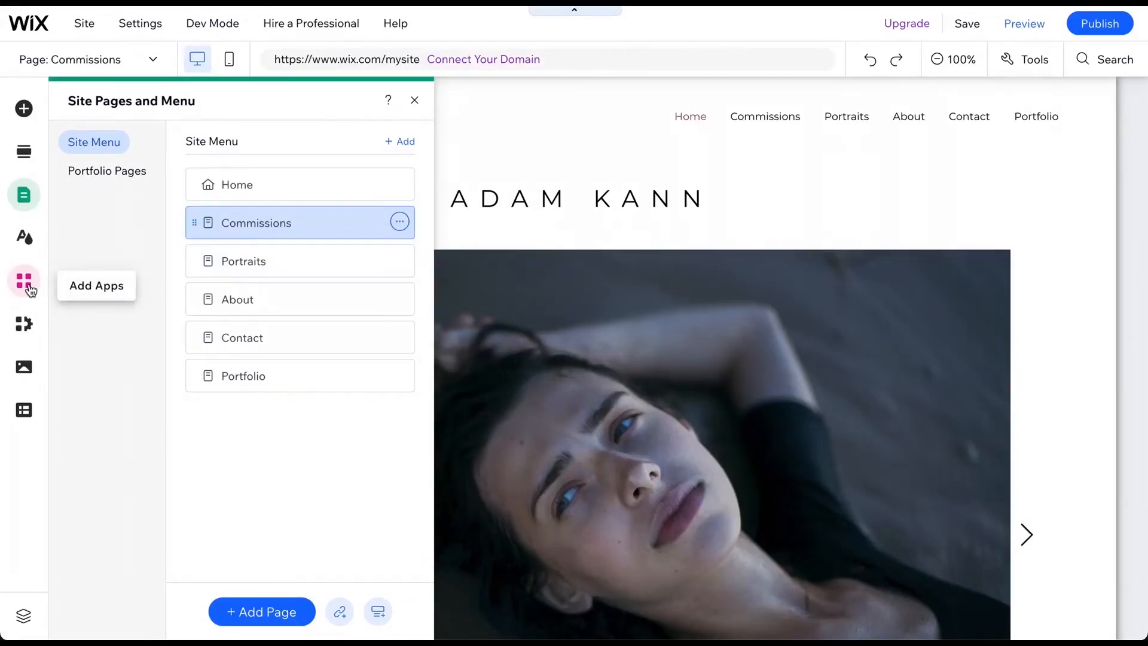
# - Open the App Market and close it
pyautogui.click(29, 288)
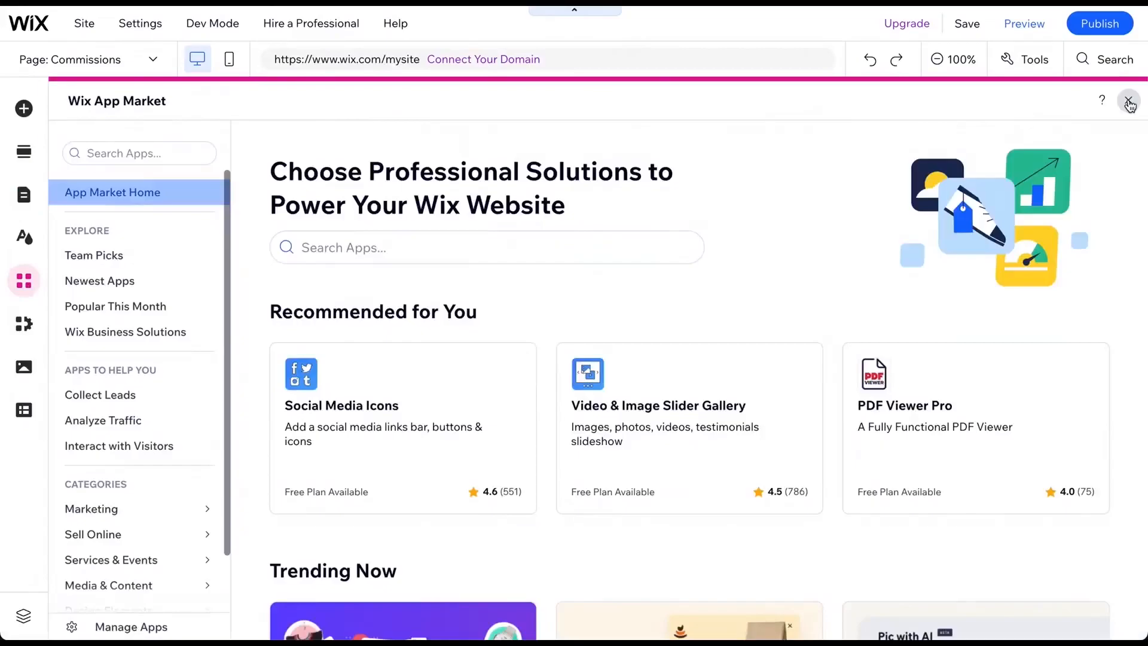
pyautogui.click(1128, 102)
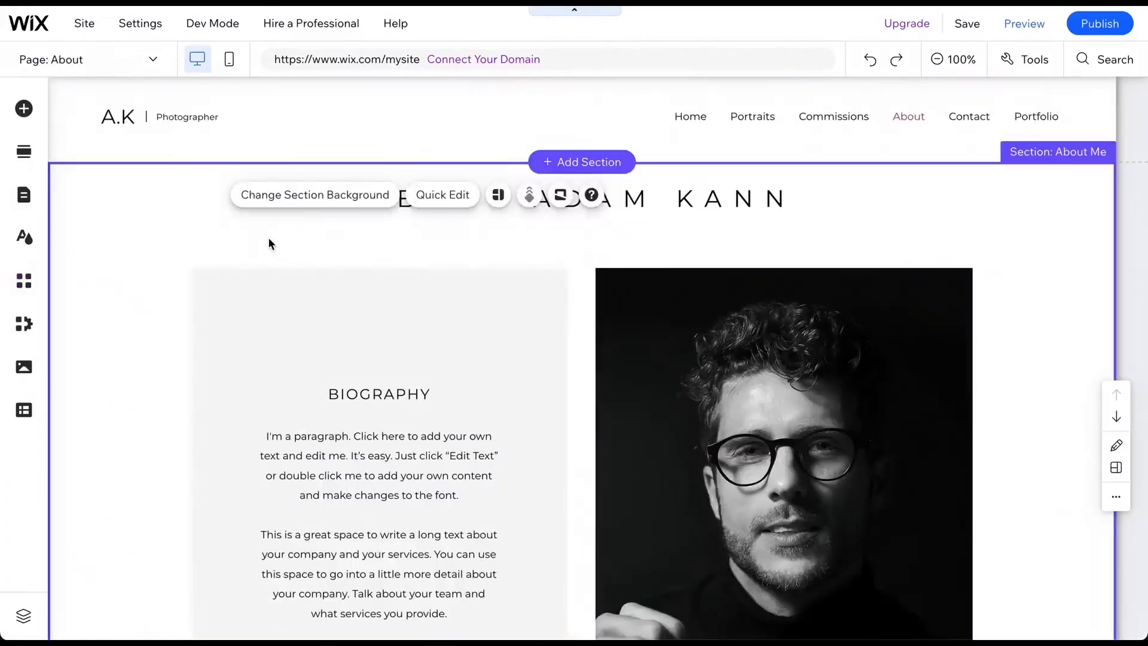
# - Delete the Awards and Exhibitions section on the About page and undo the deletion
pyautogui.scroll(-10, 269, 242)
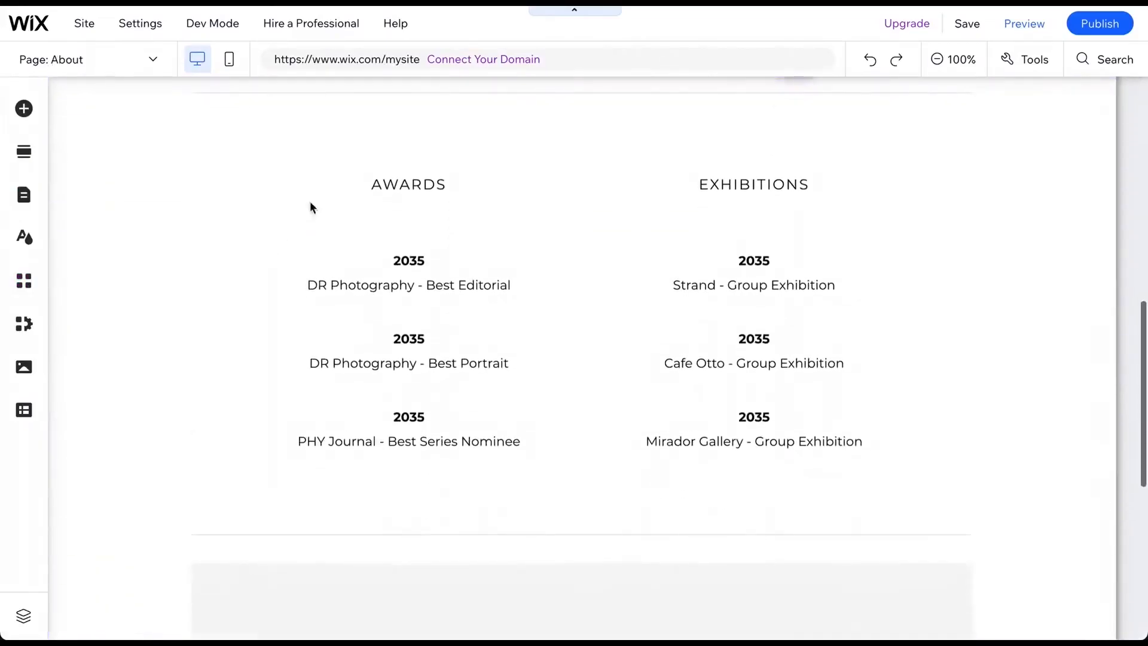
pyautogui.click(495, 166)
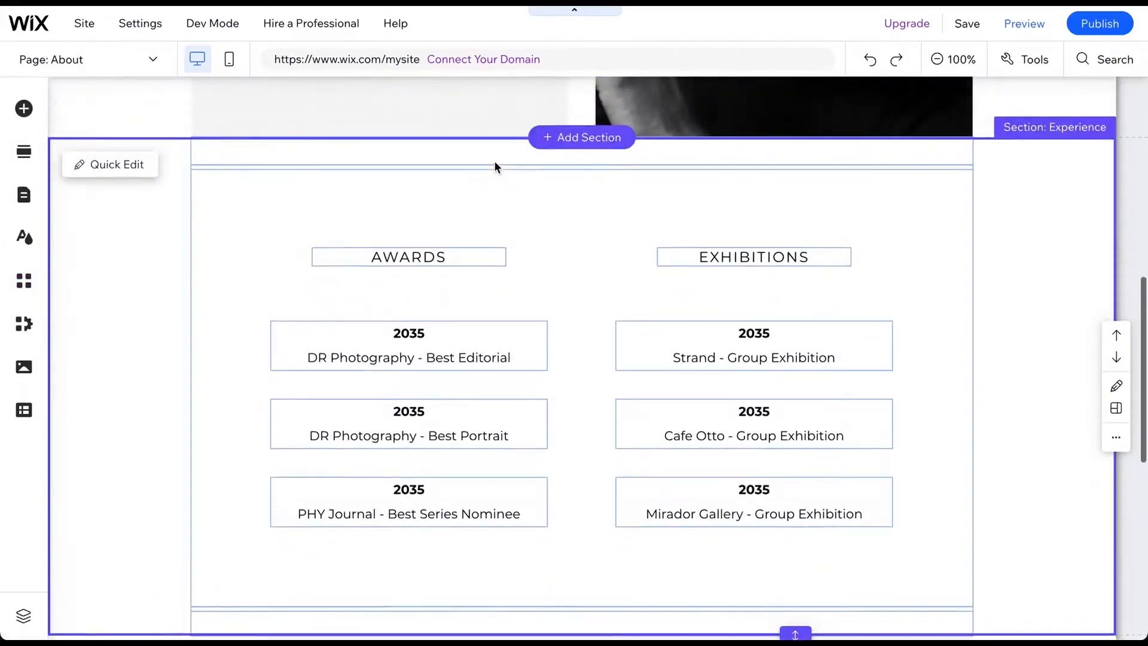
pyautogui.press('Delete')
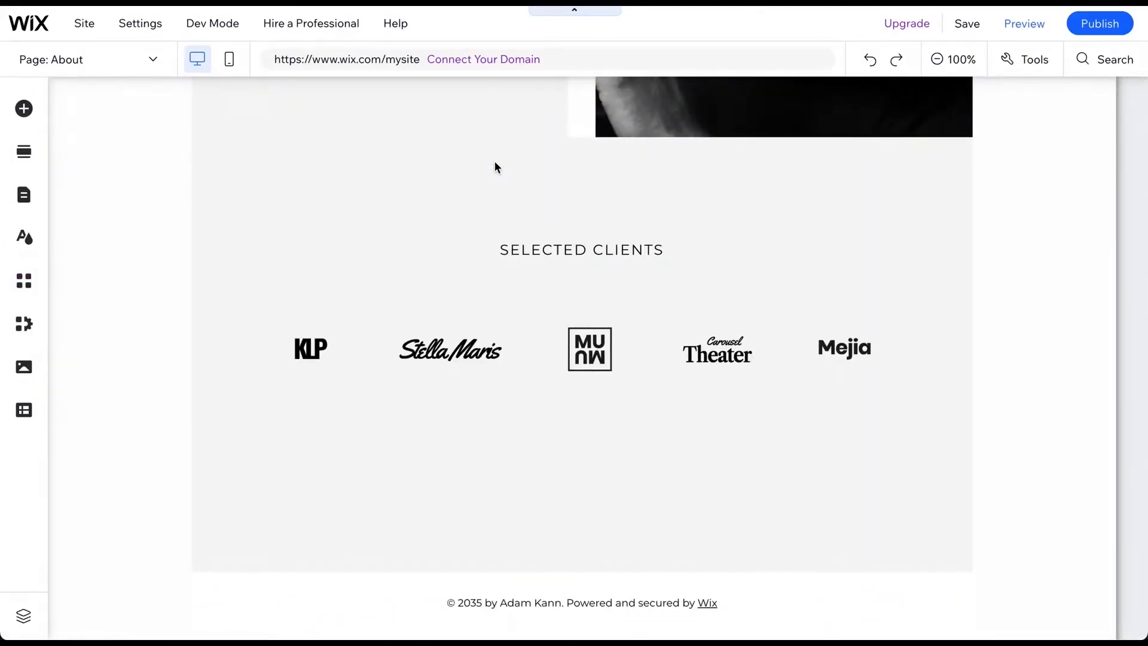
pyautogui.hotkey('ctrl', 'z')
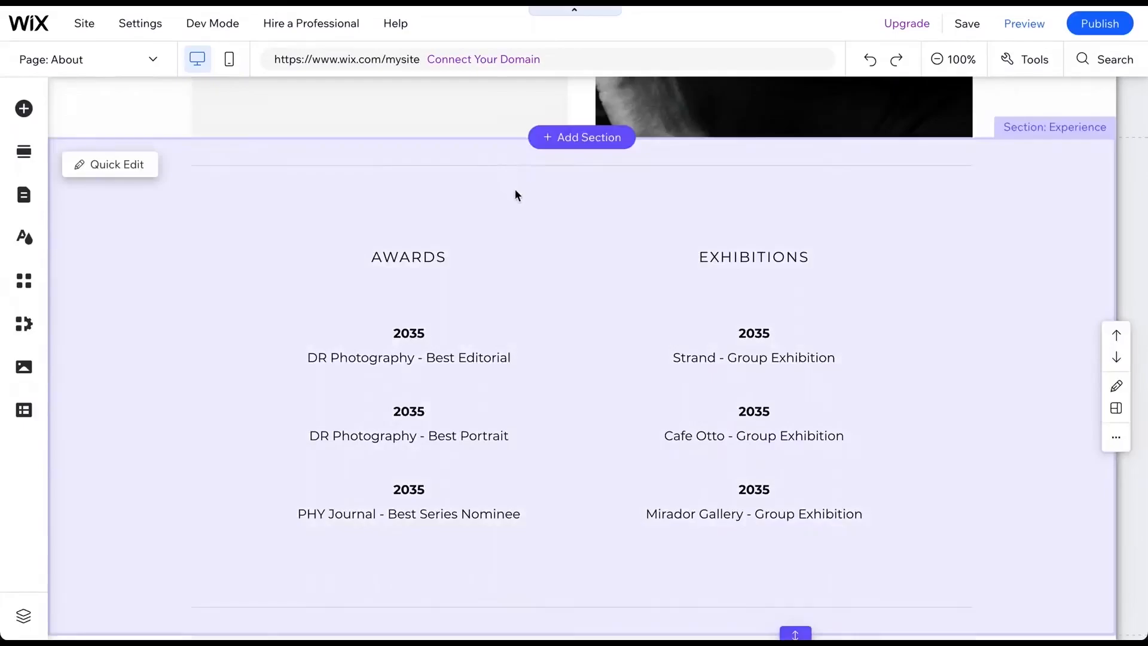
# - Add a Grow Your Vision intro section above the Awards and Exhibitions section on the About page
pyautogui.rightClick(515, 191)
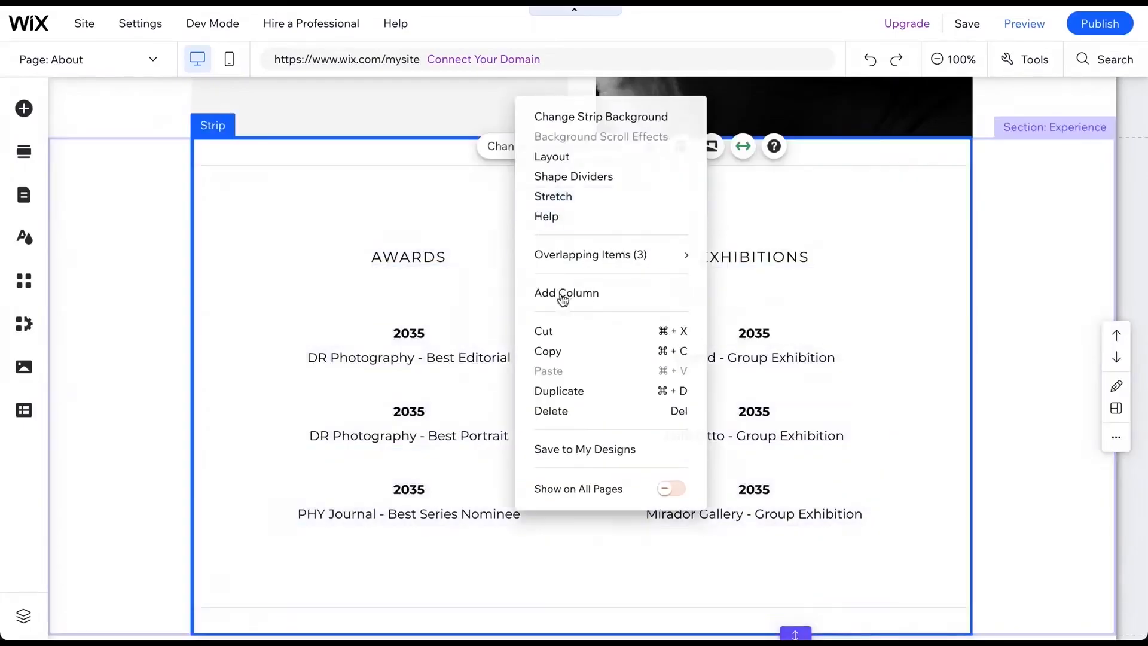
pyautogui.click(480, 229)
pyautogui.moveTo(523, 156)
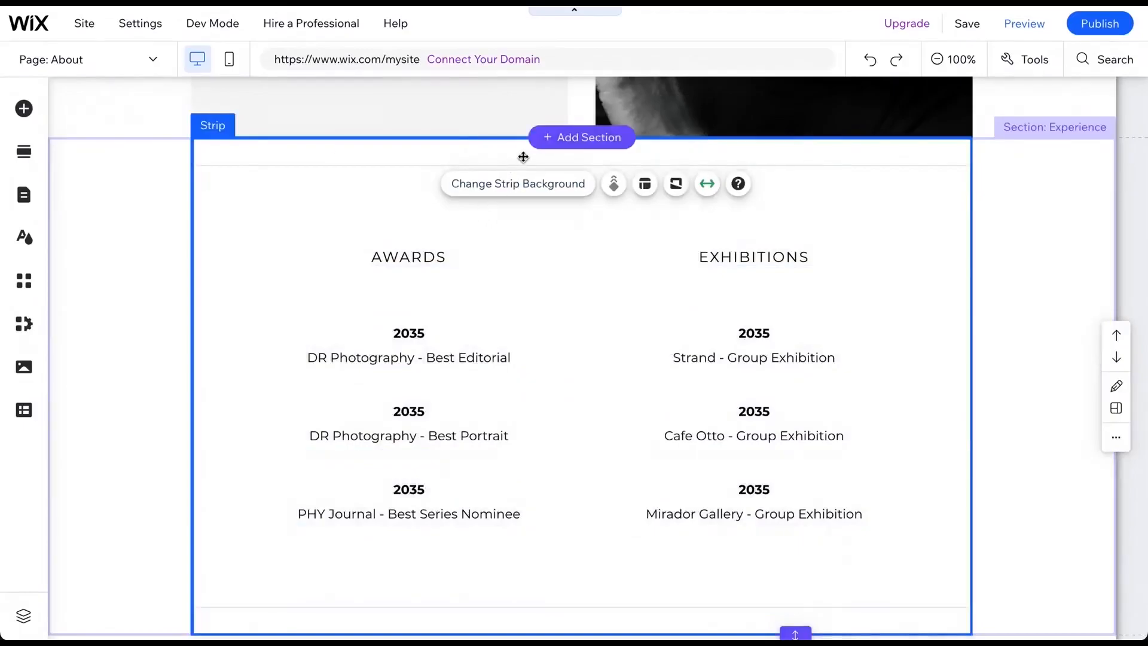
pyautogui.click(567, 138)
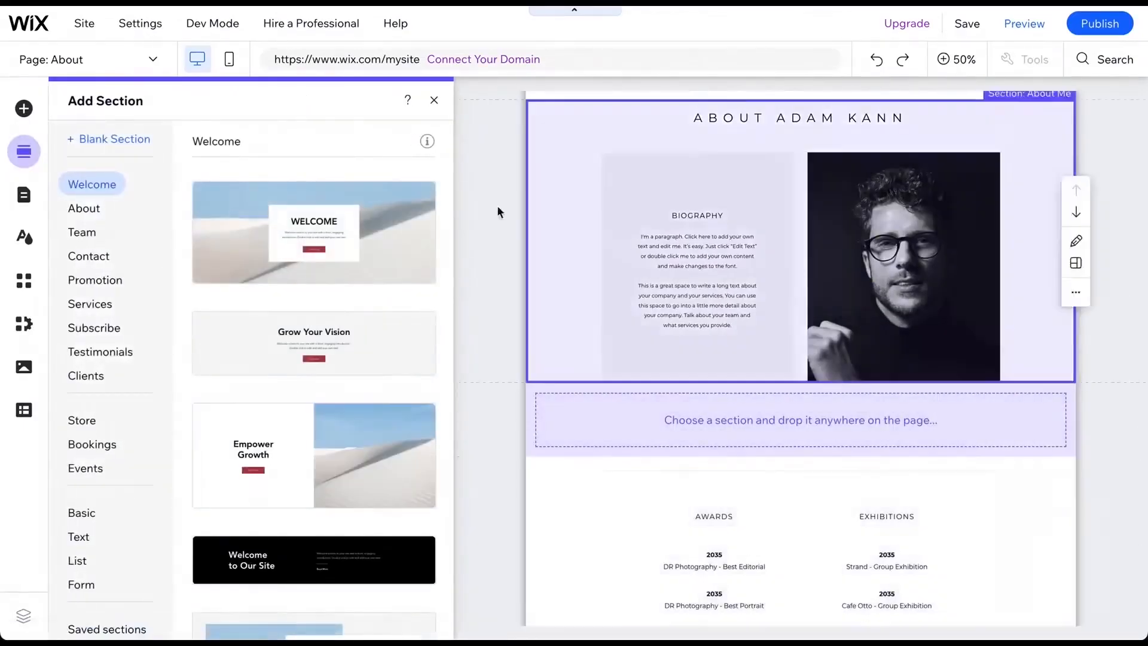
pyautogui.moveTo(356, 335); pyautogui.dragTo(651, 420)
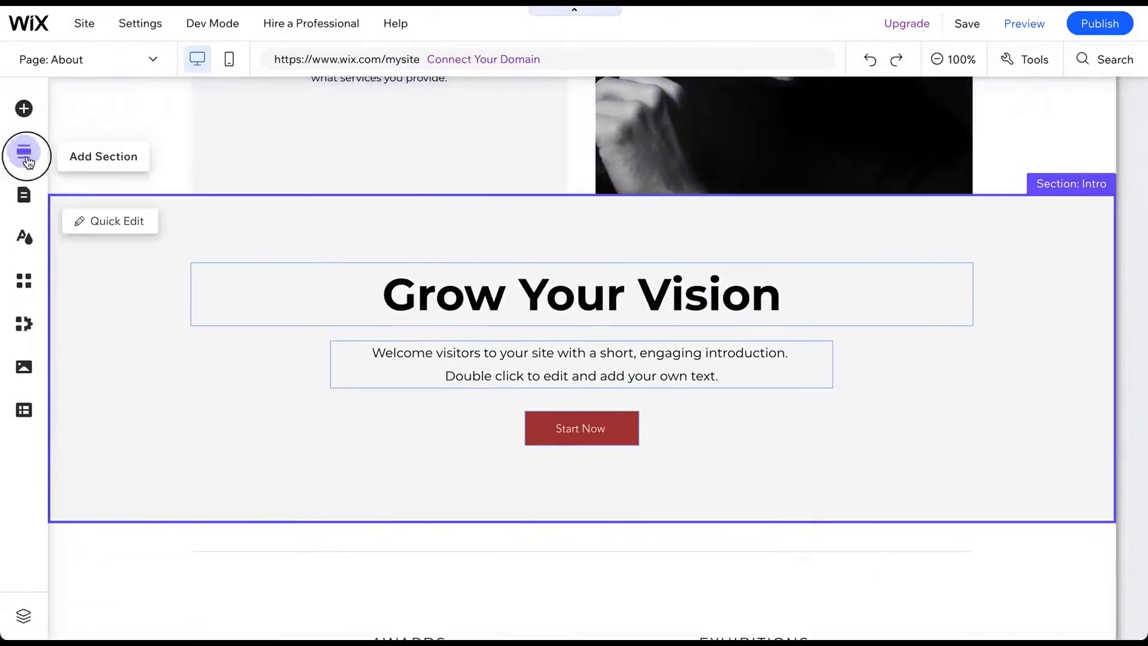
# - Browse the Grow Your Vision section's alternative layouts and content fields in Quick Edit without changing them
pyautogui.click(25, 152)
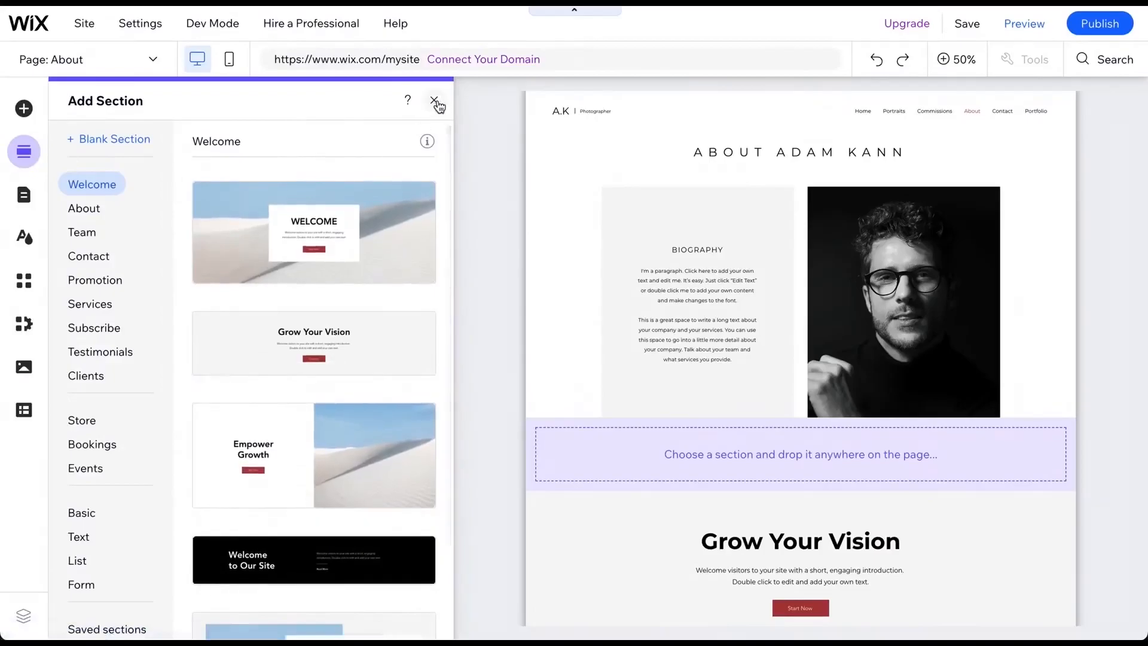
pyautogui.click(434, 100)
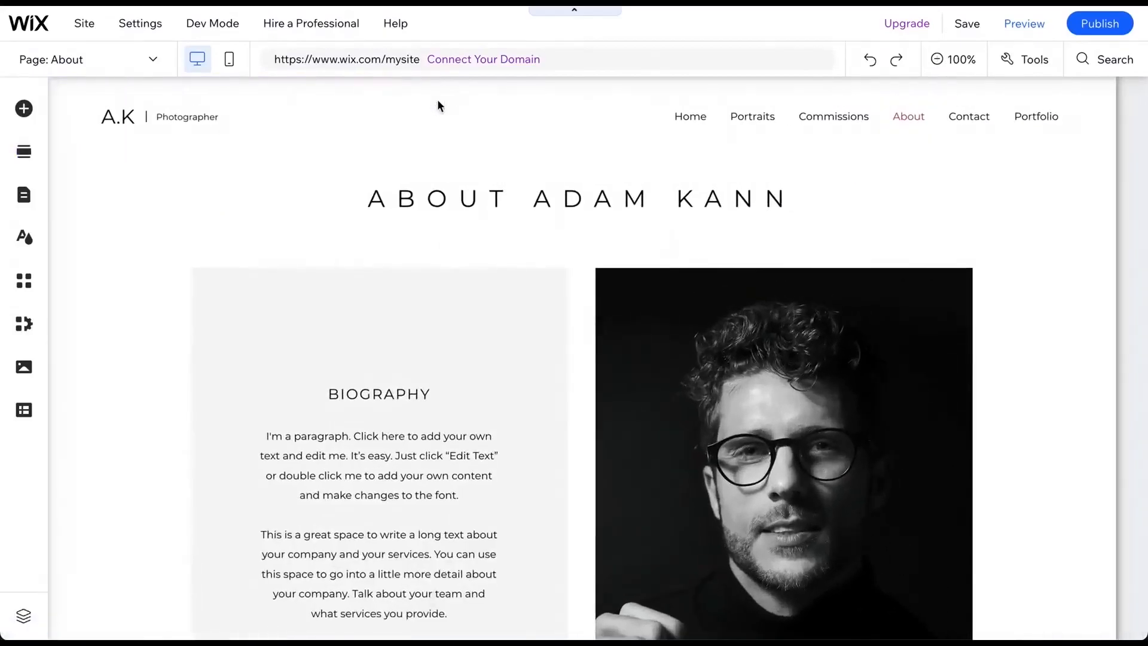
pyautogui.scroll(-7, 434, 229)
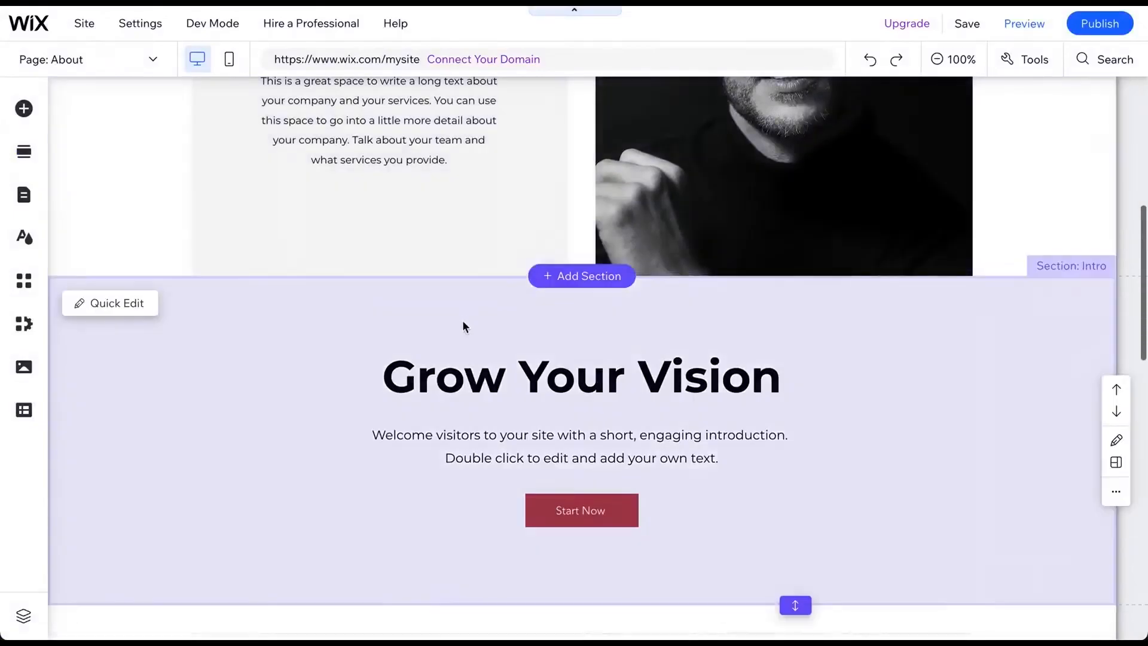
pyautogui.click(462, 325)
pyautogui.scroll(-1, 542, 242)
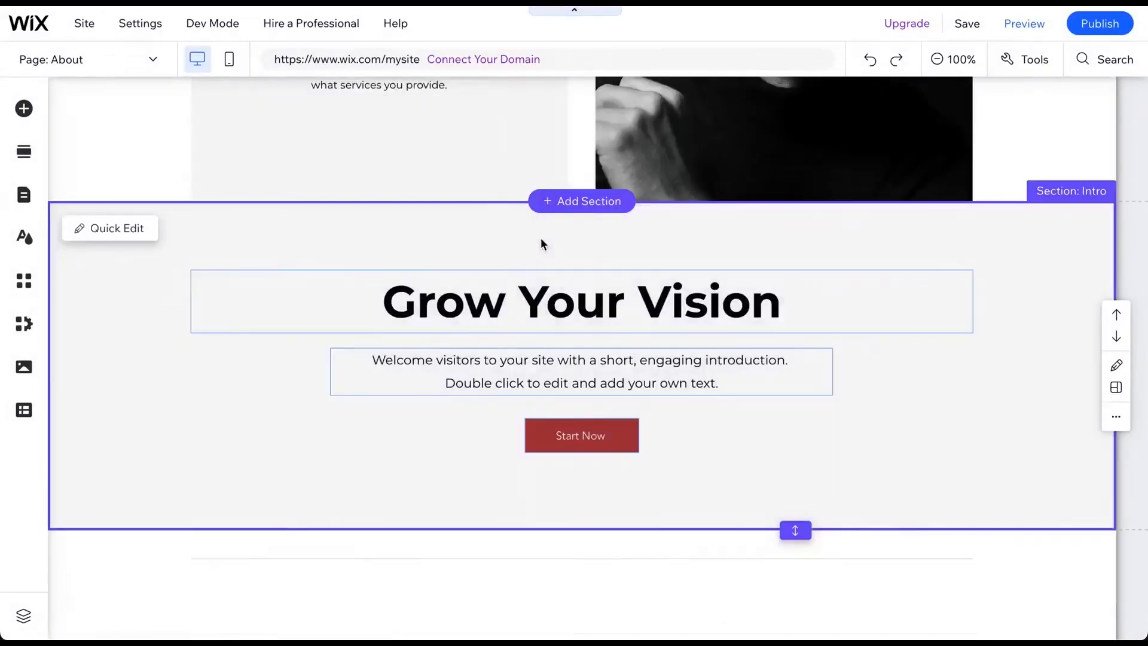
pyautogui.click(541, 238)
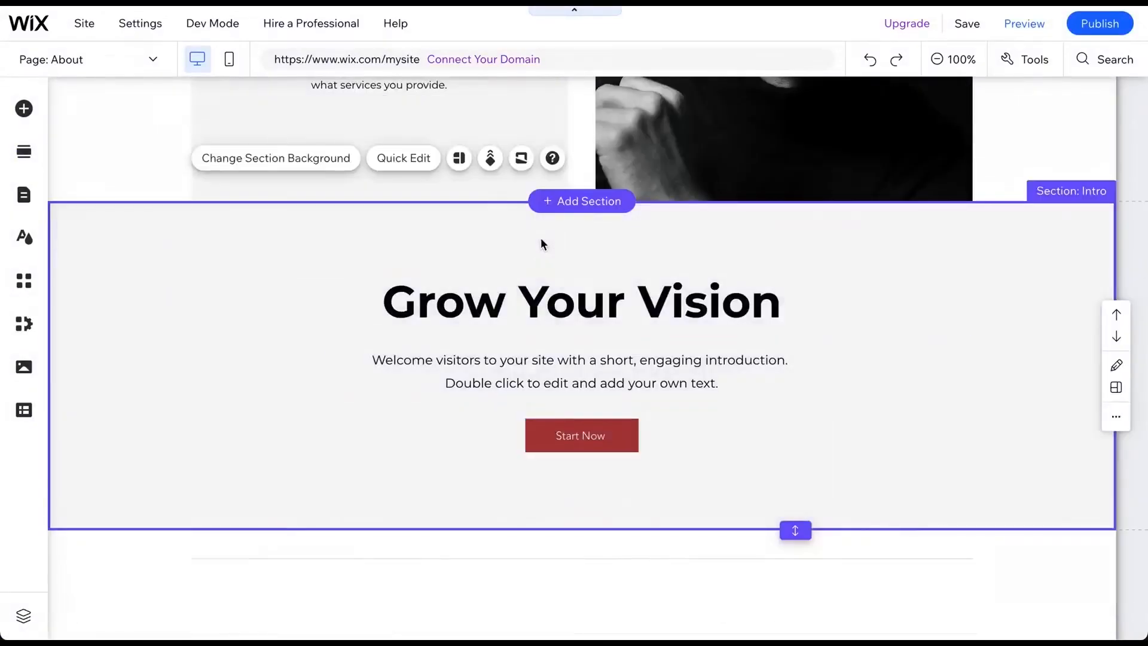
pyautogui.click(459, 158)
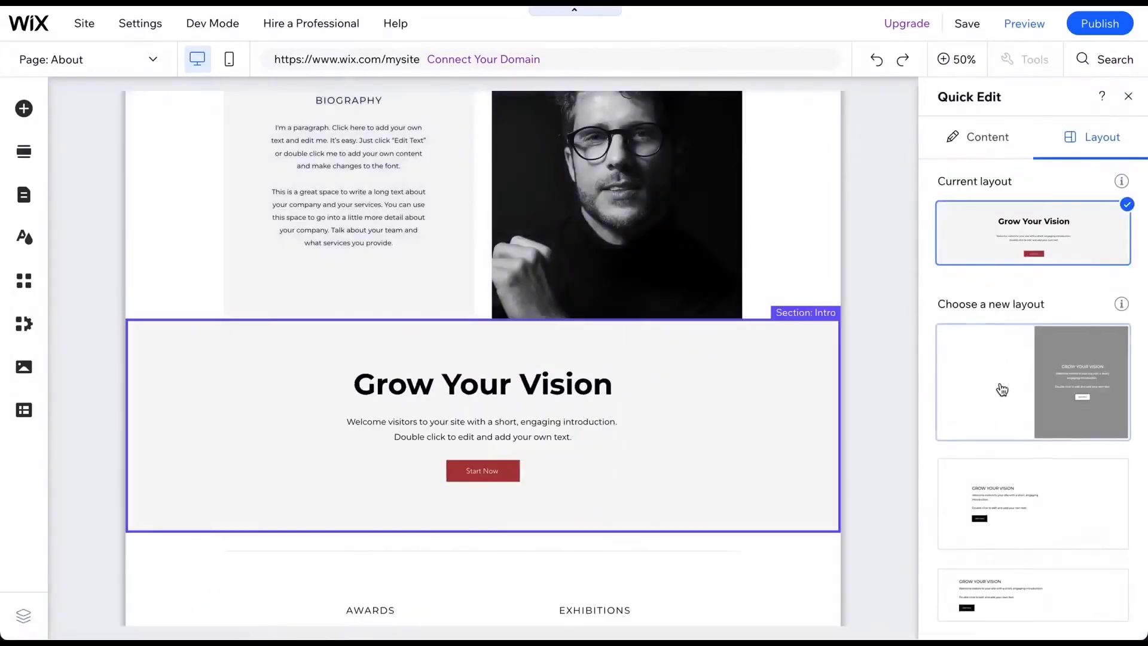
pyautogui.click(986, 137)
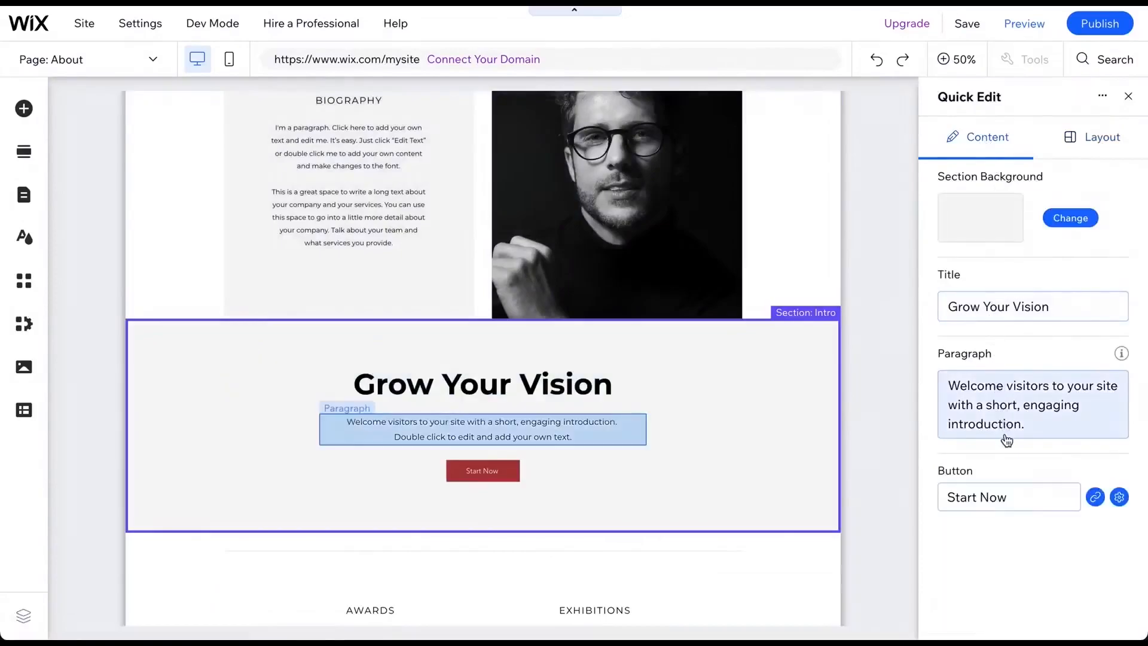
pyautogui.click(1126, 97)
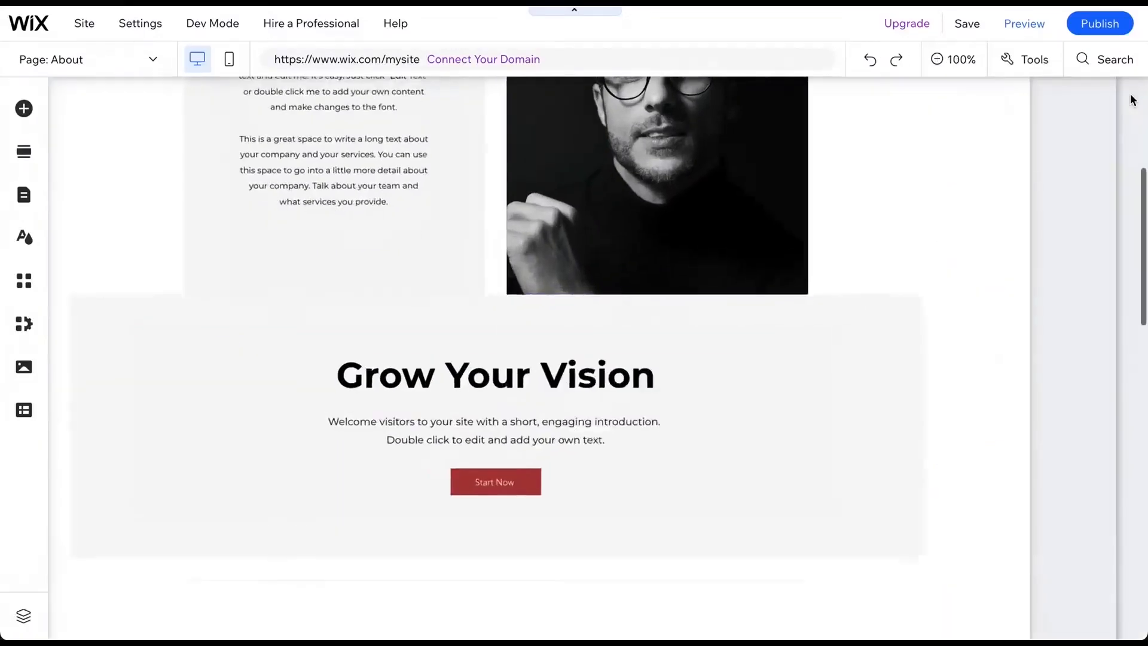
# - Inspect the section's background, scroll effect, and shape divider options without applying any
pyautogui.scroll(-1, 323, 225)
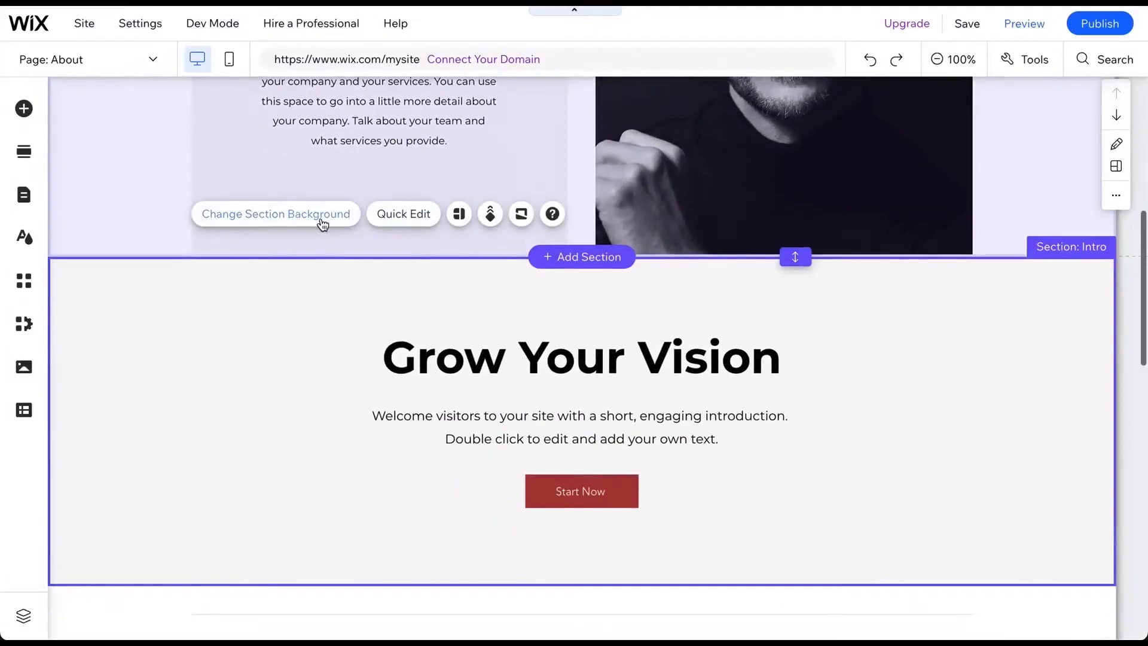
pyautogui.click(321, 222)
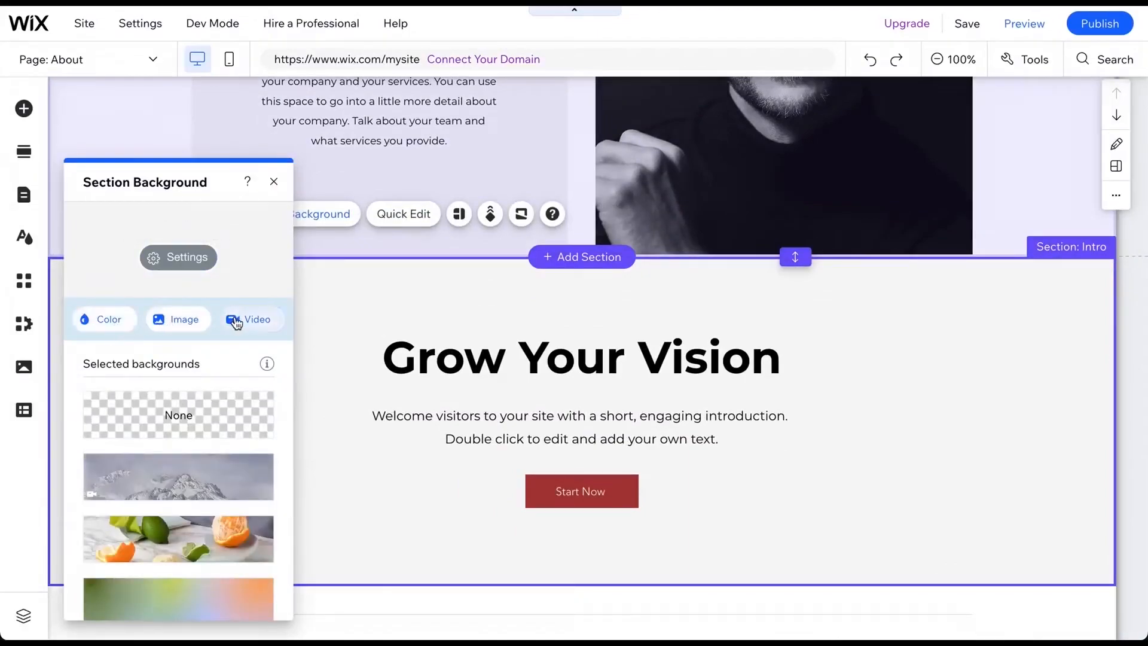
pyautogui.click(274, 181)
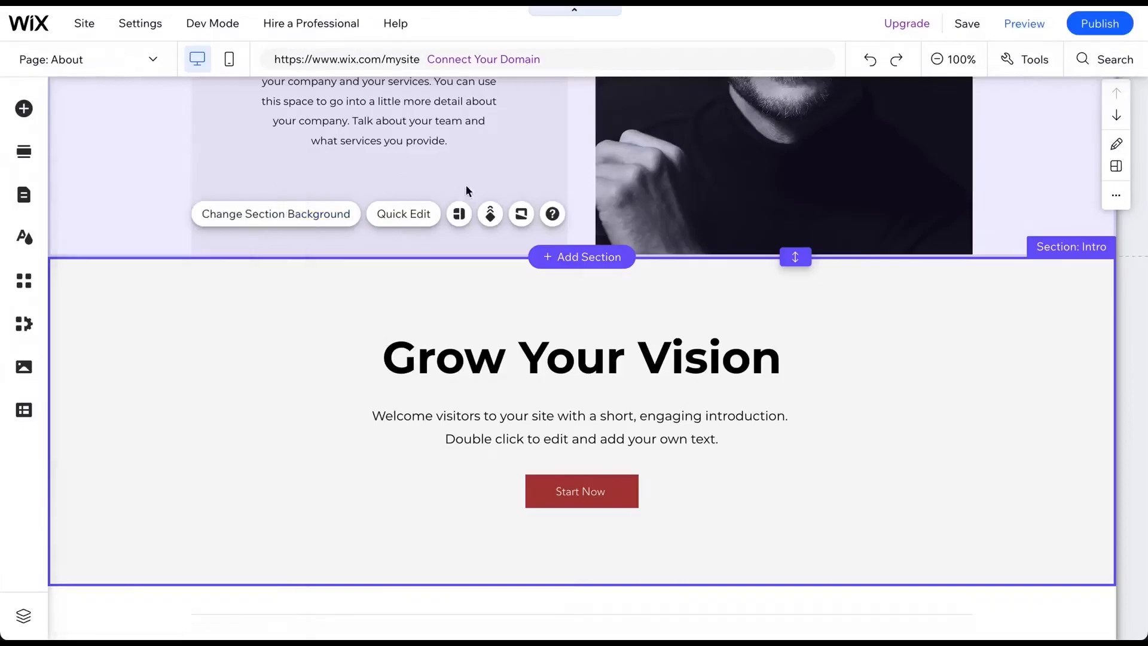
pyautogui.click(491, 214)
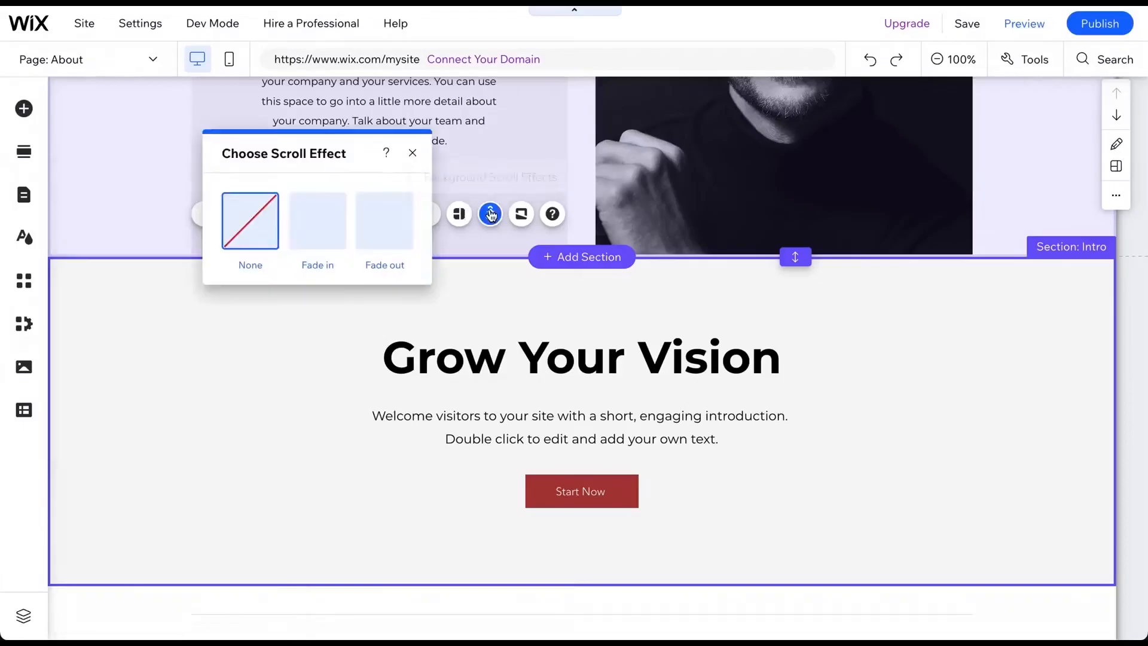
pyautogui.click(522, 215)
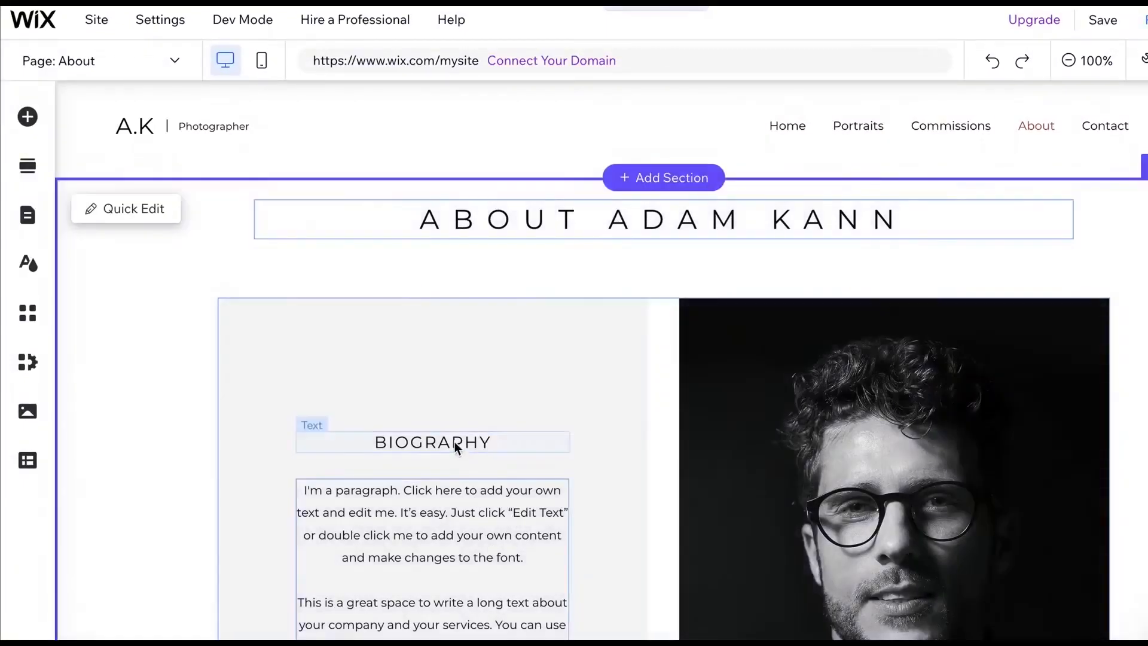
# - Try deleting the Biography heading and undo the deletion
pyautogui.click(454, 442)
pyautogui.press('Delete')
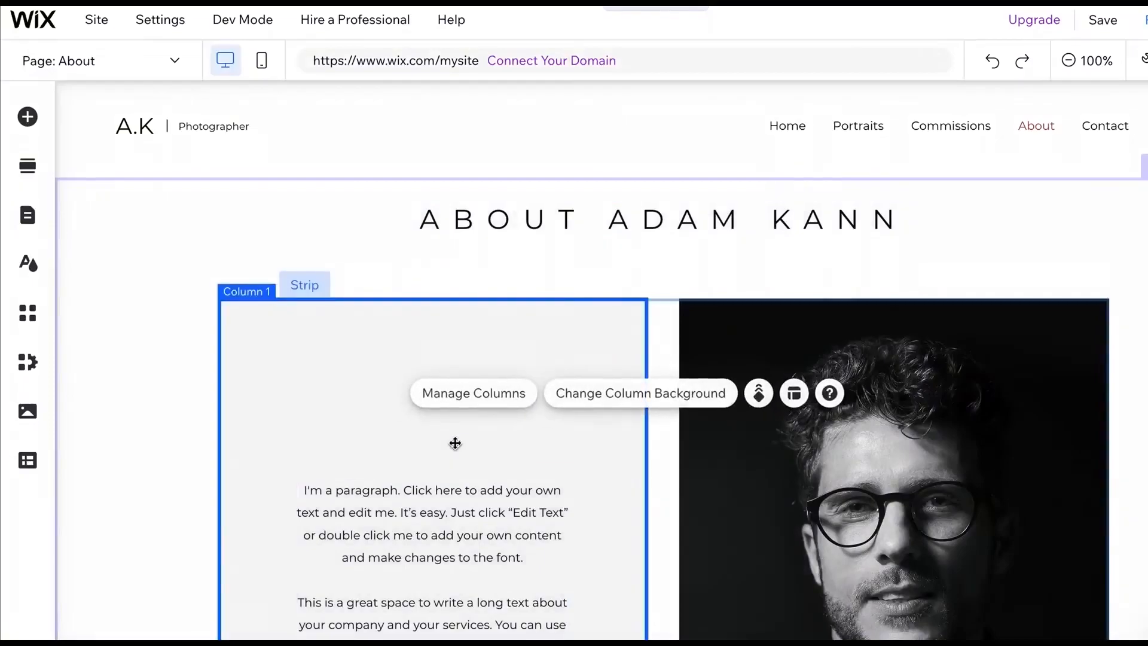
pyautogui.hotkey('ctrl', 'z')
pyautogui.rightClick(455, 442)
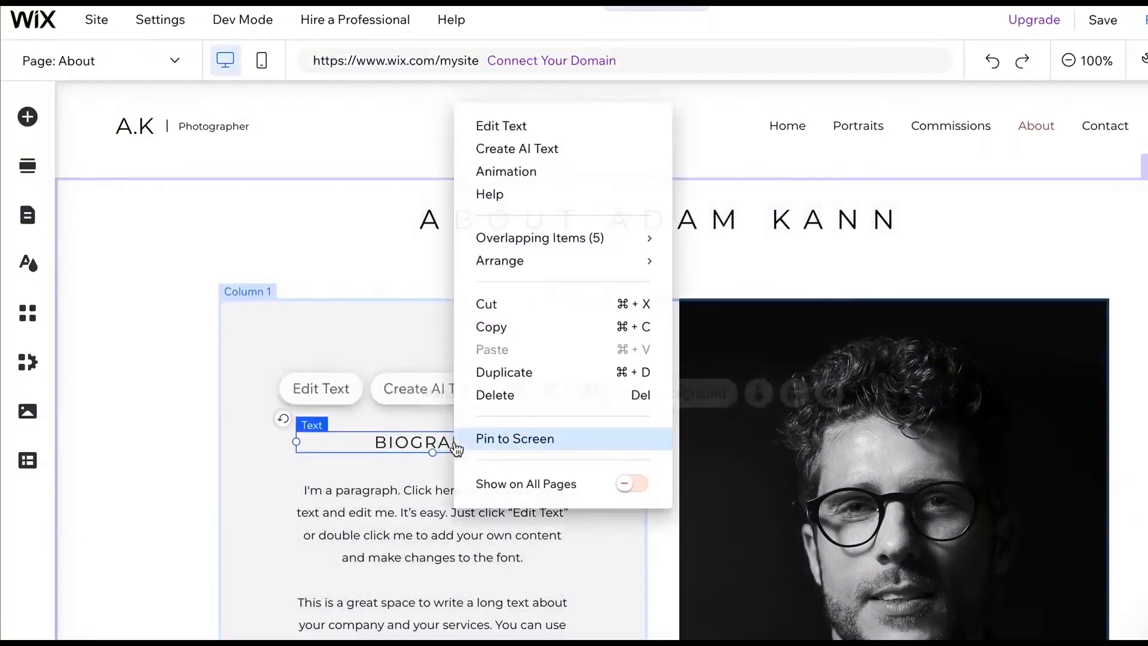
pyautogui.click(496, 397)
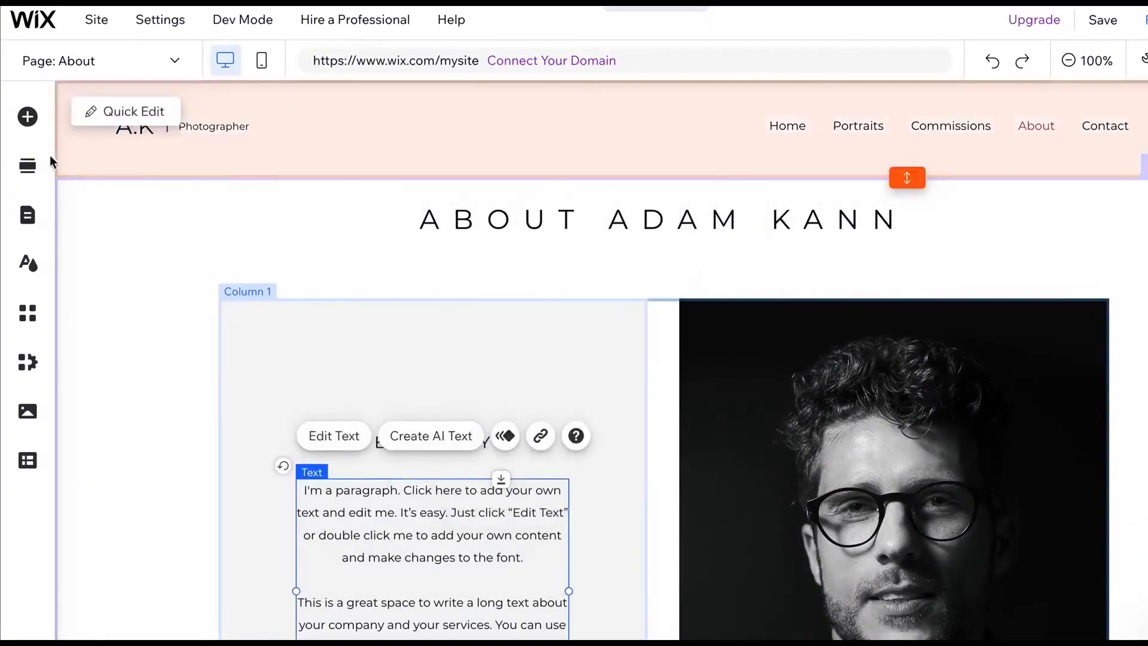
# - Add the free Wix mountain road image to the About section beside the portrait
pyautogui.click(28, 117)
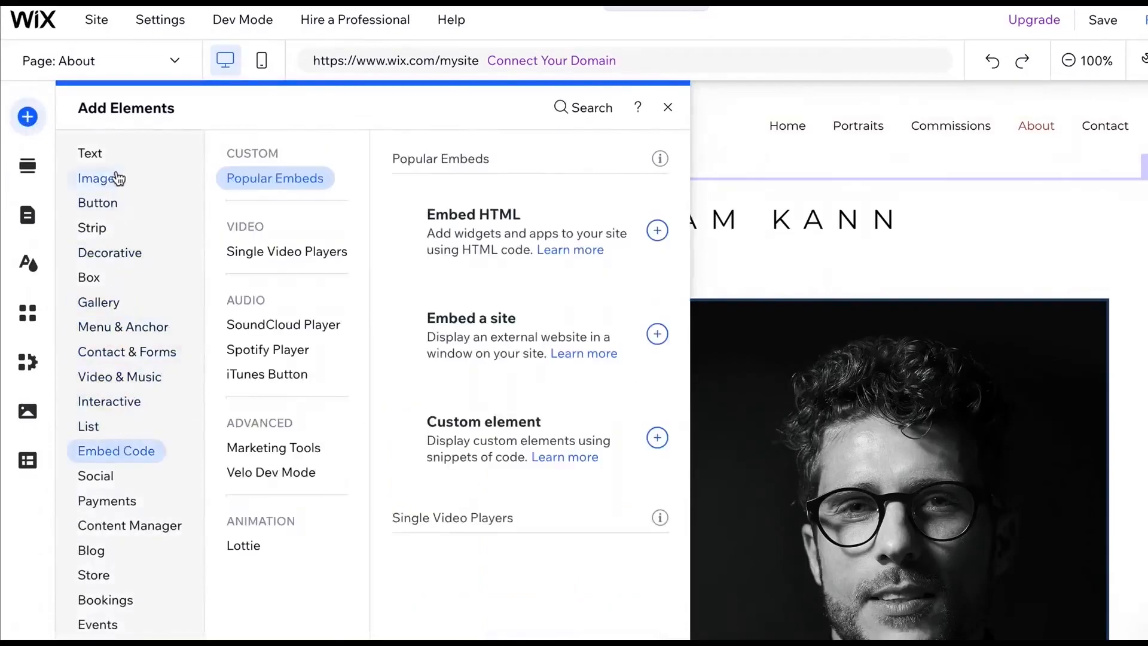
pyautogui.click(120, 181)
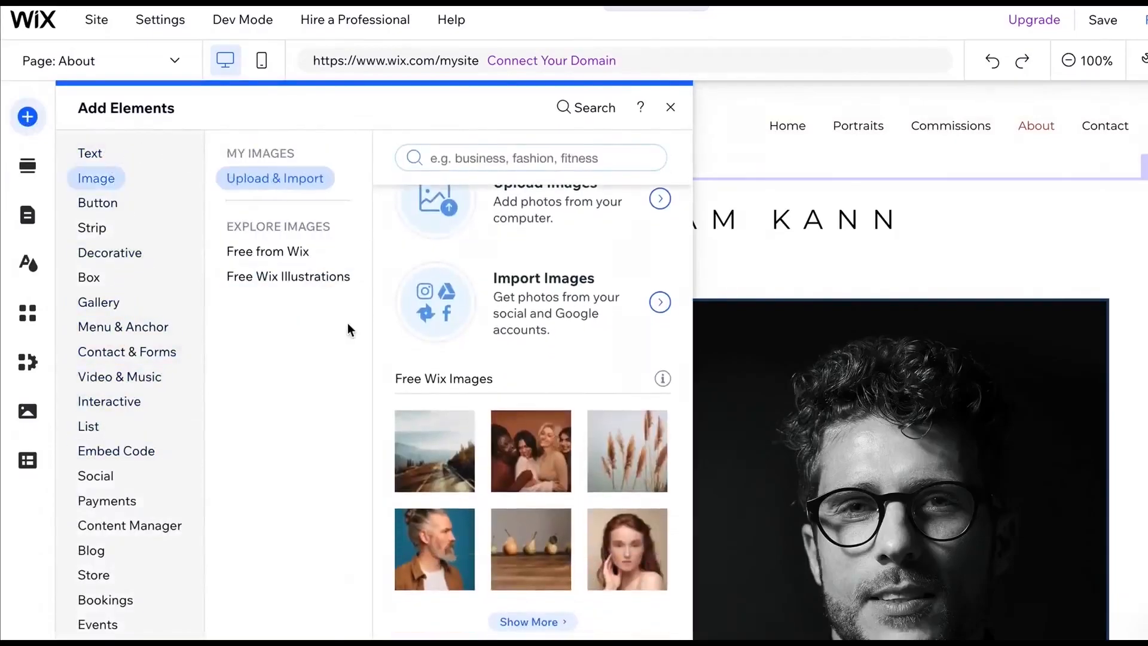
pyautogui.moveTo(450, 479)
pyautogui.moveTo(449, 478); pyautogui.dragTo(497, 618)
pyautogui.scroll(-3, 497, 618)
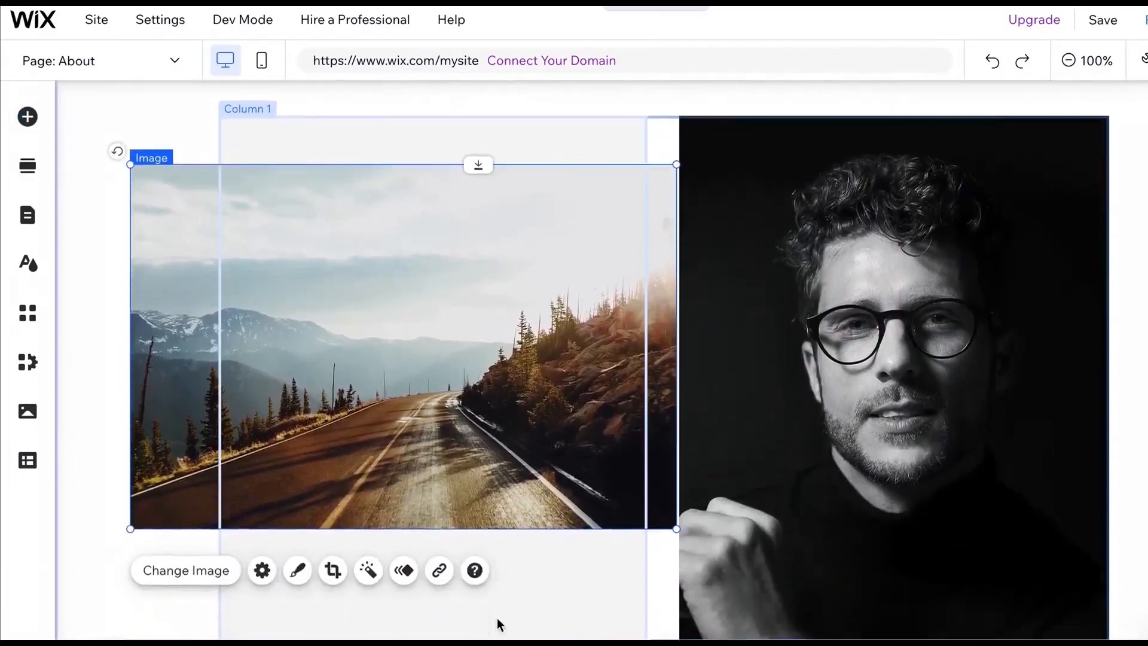
# - Shrink the road image and move it into the Biography column below the paragraph
pyautogui.click(556, 530)
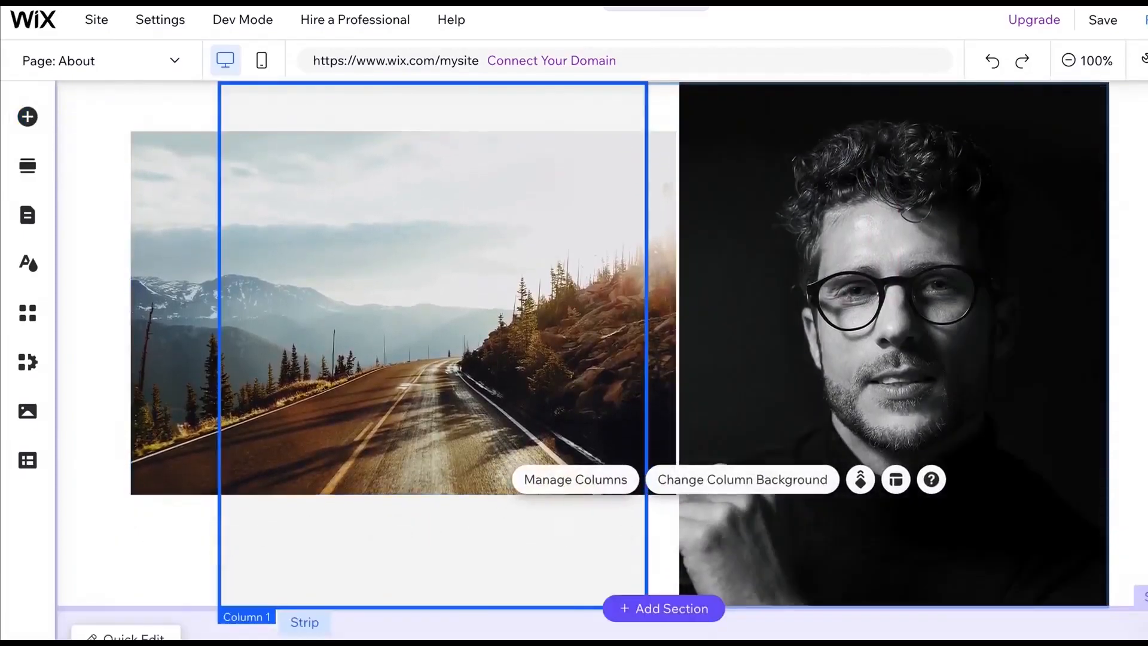
pyautogui.moveTo(908, 609); pyautogui.dragTo(907, 644)
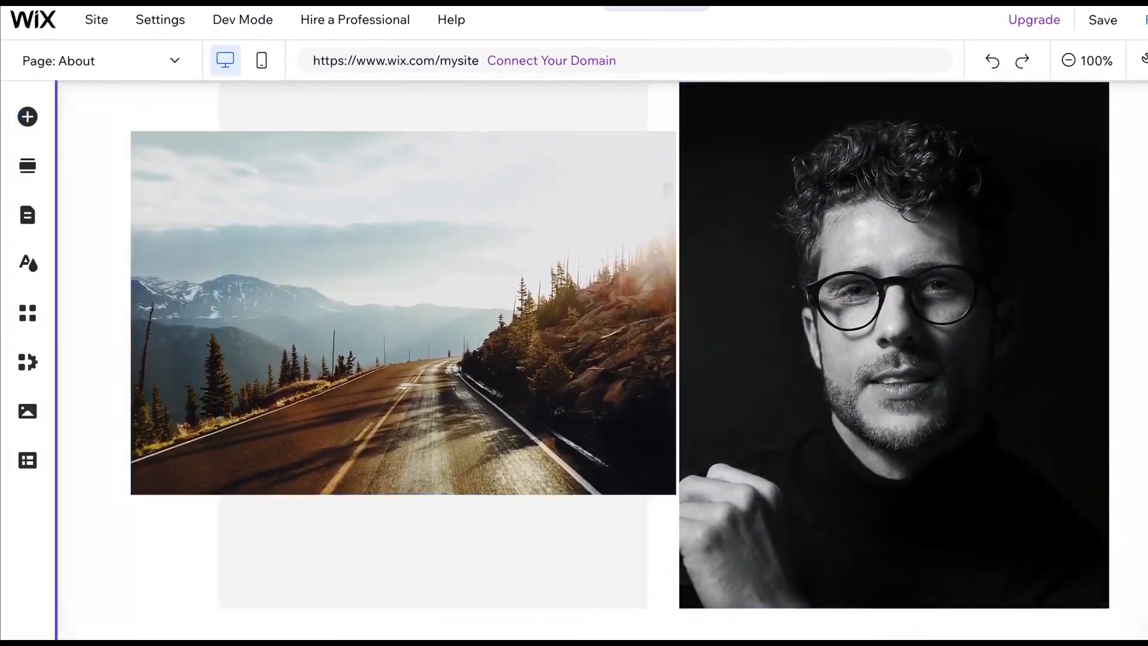
pyautogui.click(367, 322)
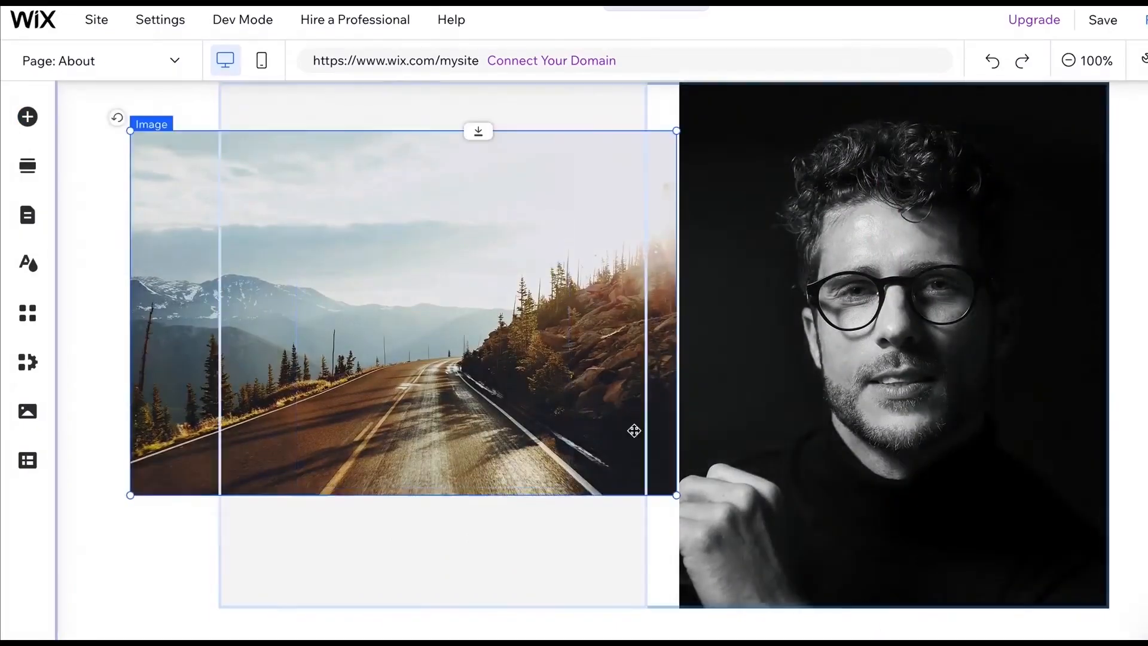
pyautogui.moveTo(130, 131); pyautogui.dragTo(342, 298)
pyautogui.moveTo(438, 356); pyautogui.dragTo(361, 582)
pyautogui.scroll(-2, 361, 581)
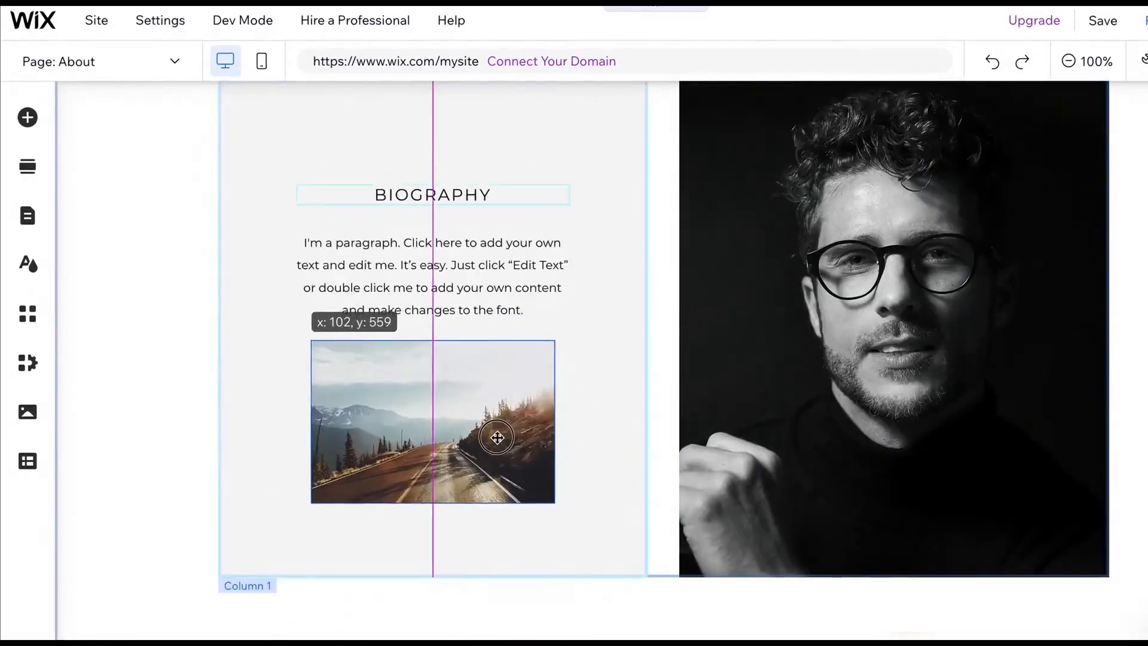
pyautogui.moveTo(497, 438); pyautogui.dragTo(495, 430)
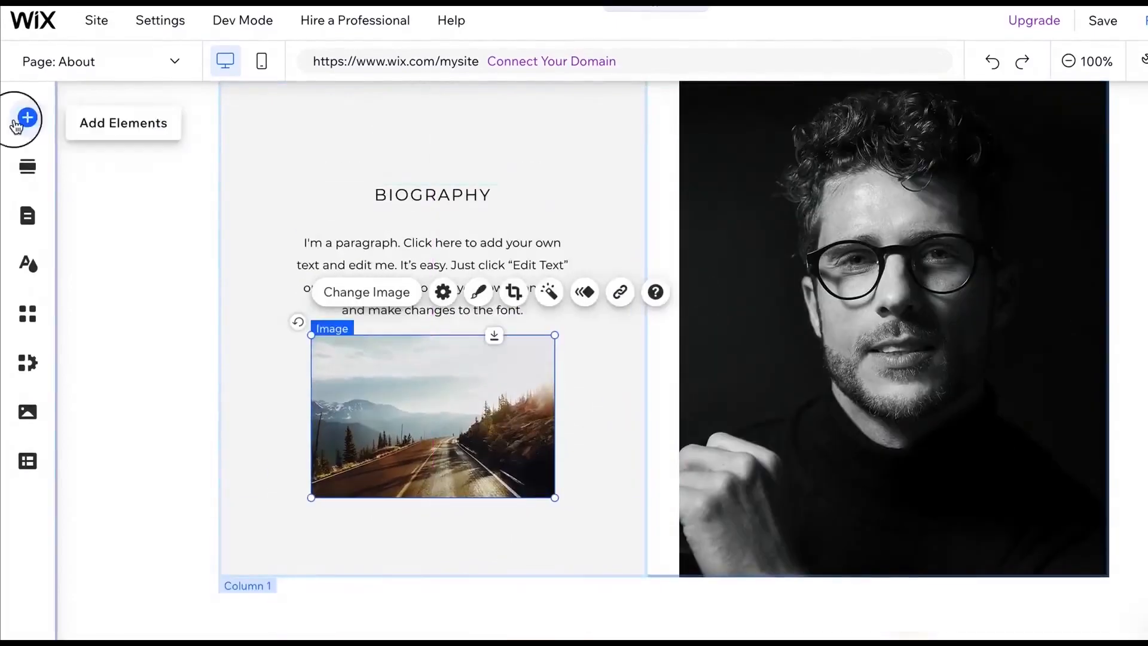
# - Add a black button below the road image in the Biography column
pyautogui.click(18, 123)
pyautogui.click(90, 204)
pyautogui.moveTo(594, 275); pyautogui.dragTo(402, 533)
pyautogui.click(559, 539)
pyautogui.click(546, 604)
pyautogui.scroll(-1, 547, 604)
pyautogui.moveTo(910, 599); pyautogui.dragTo(910, 598)
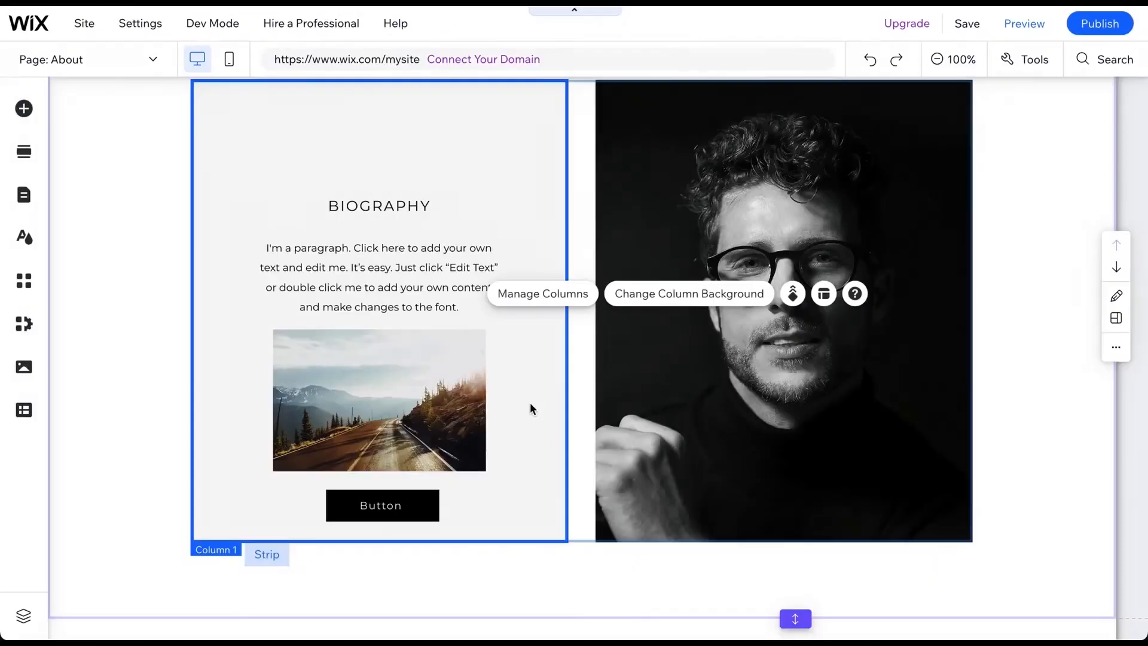
# - Review the button's text settings and the road image's settings without changing them
pyautogui.click(381, 504)
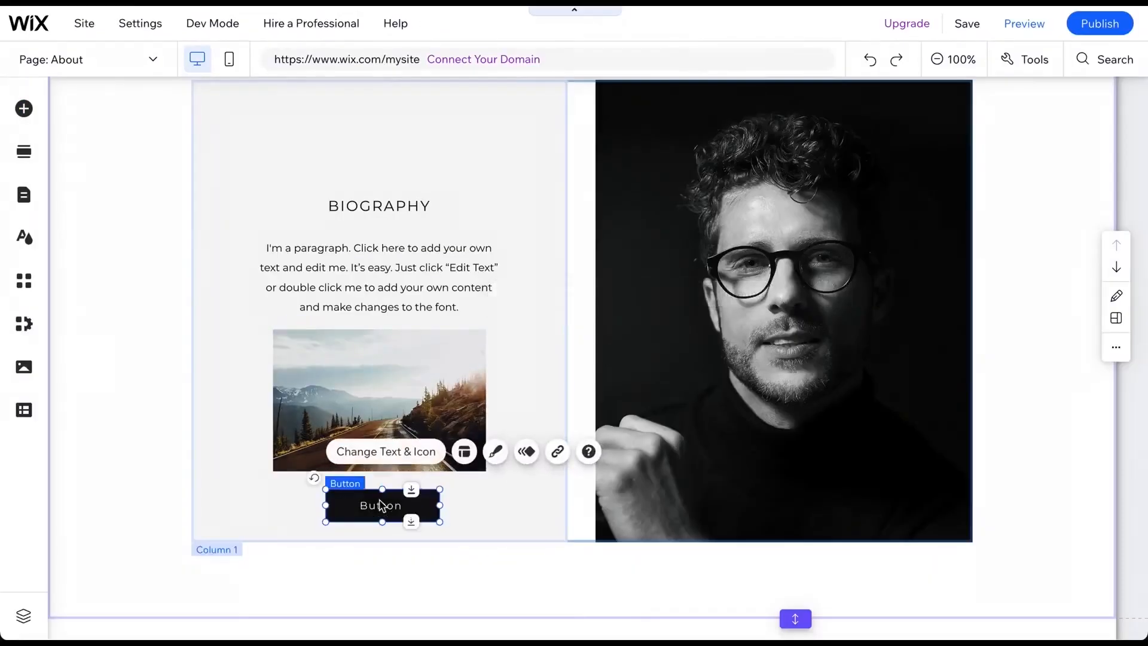
pyautogui.click(395, 453)
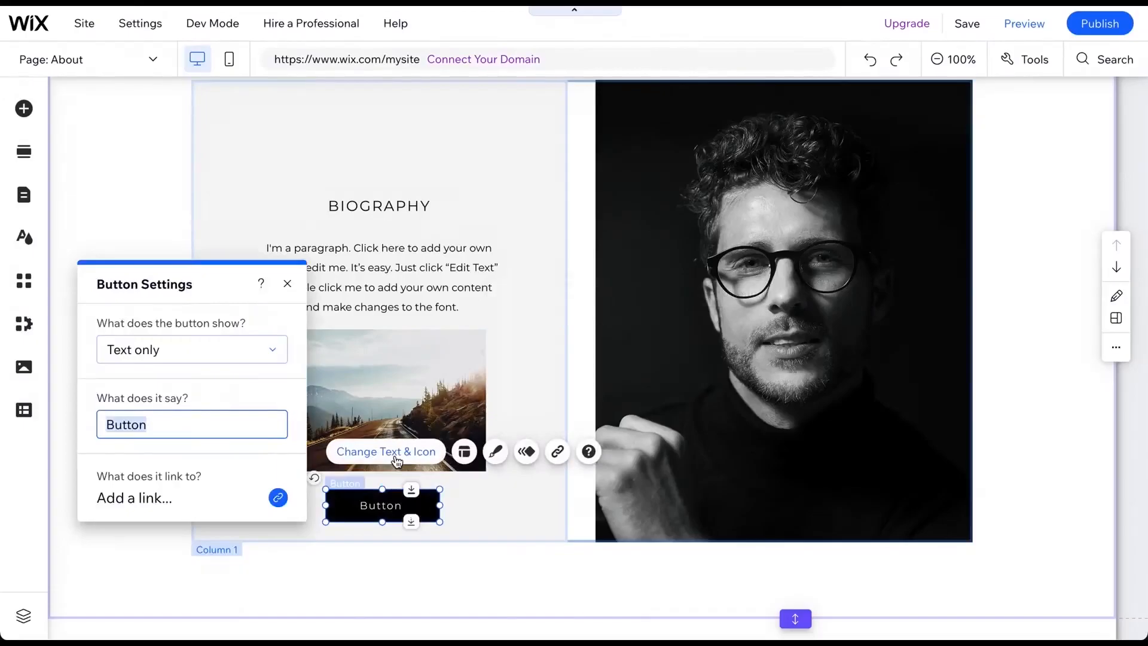
pyautogui.click(408, 410)
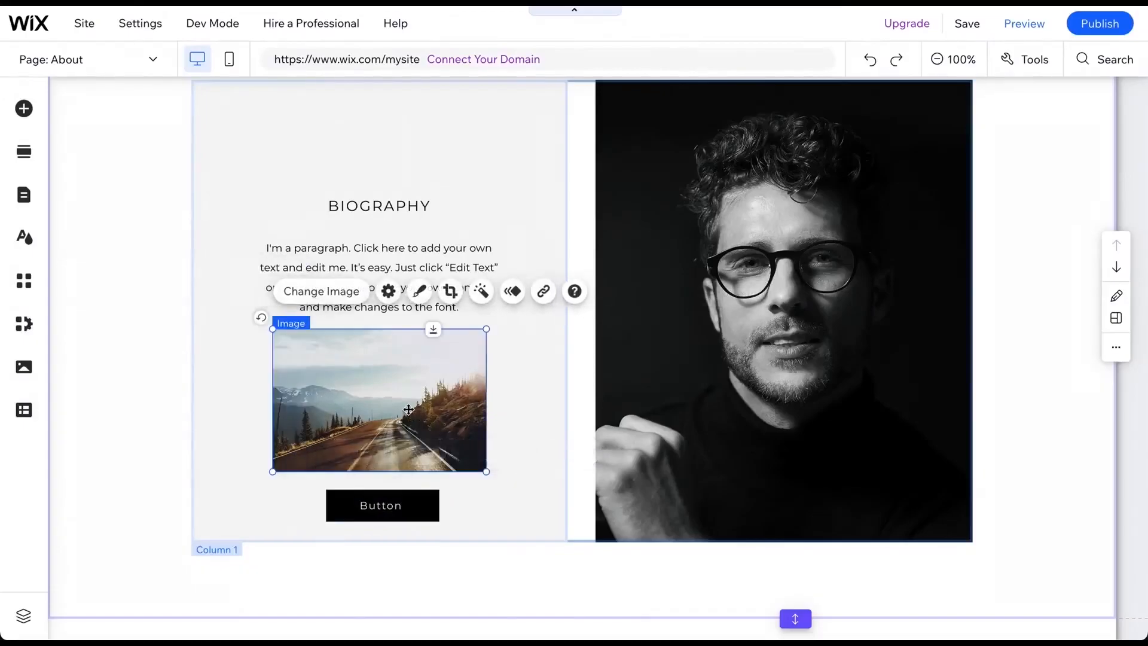
pyautogui.click(388, 291)
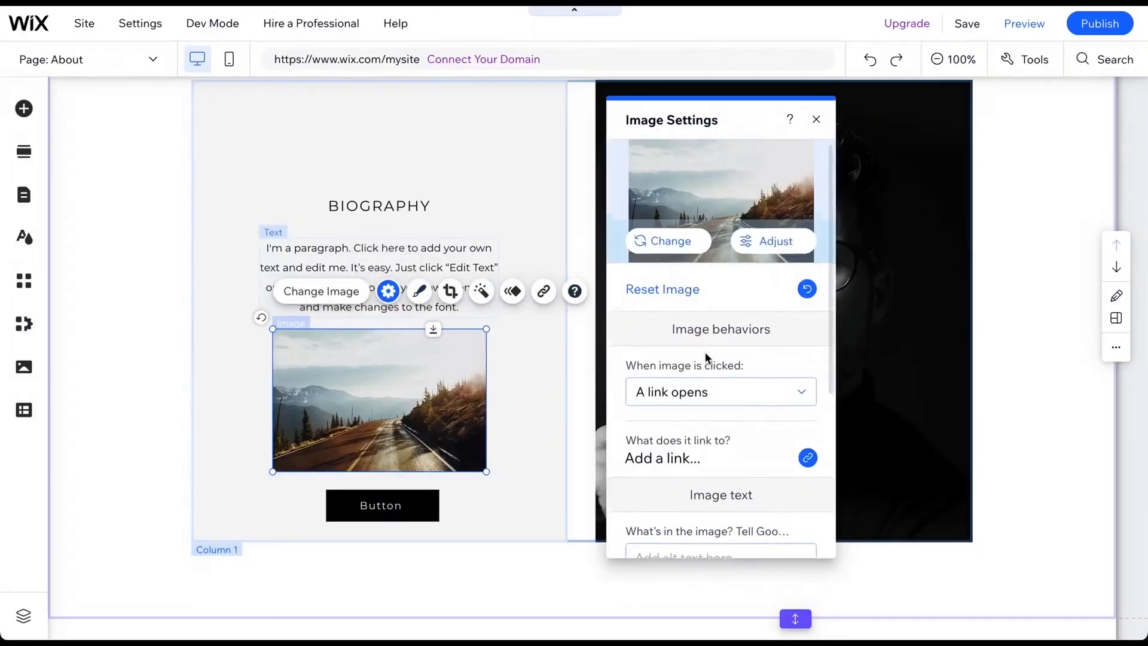
pyautogui.scroll(-2, 705, 355)
pyautogui.scroll(-3, 704, 357)
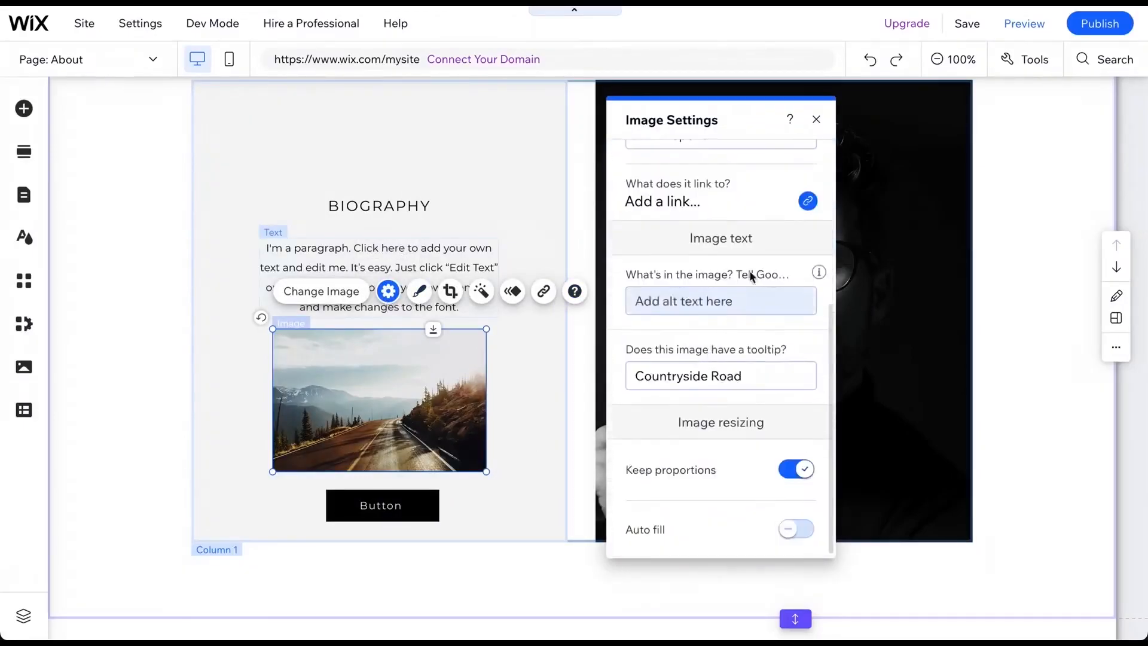
pyautogui.click(816, 119)
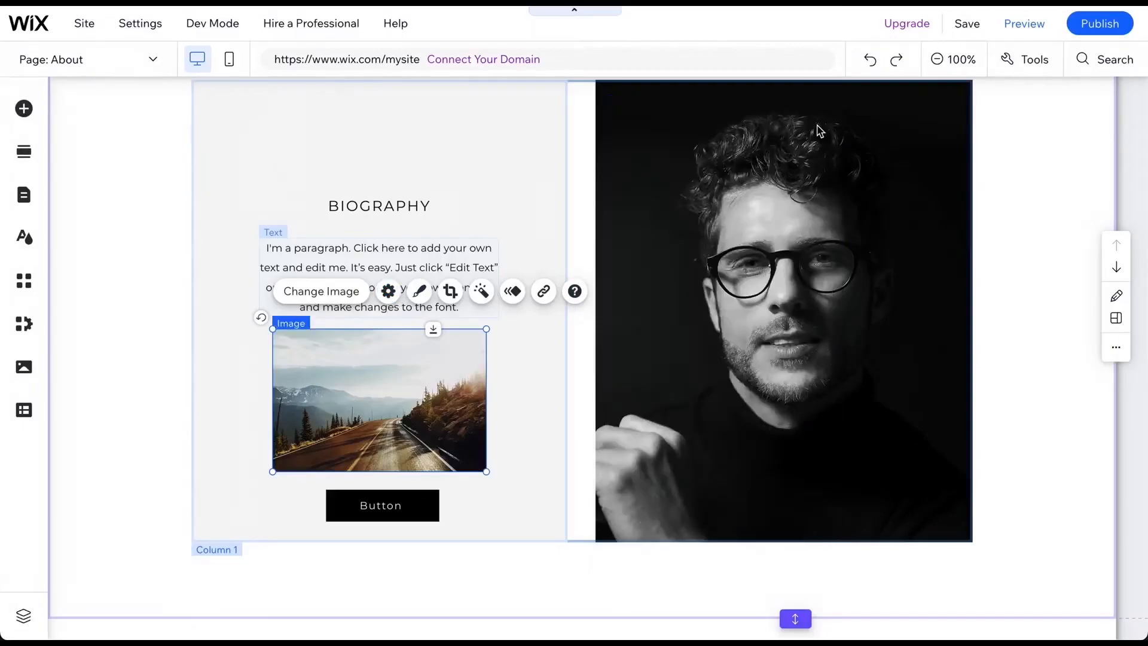
pyautogui.click(550, 168)
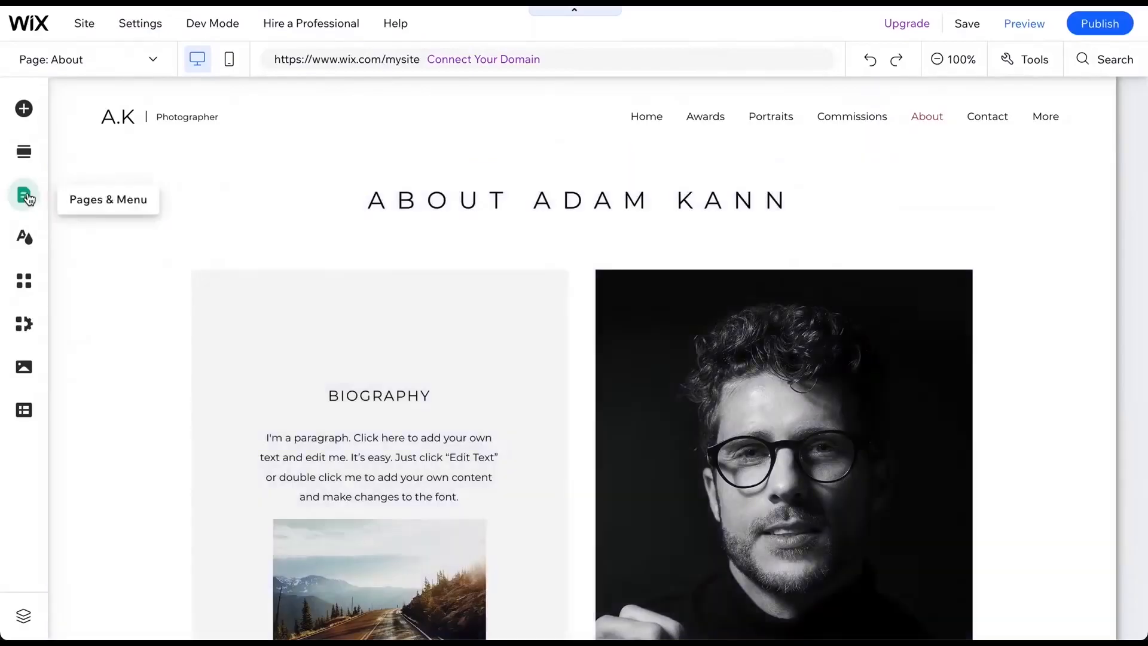
# - Open the site menu and jump to the Awards anchor on the About page
pyautogui.click(24, 195)
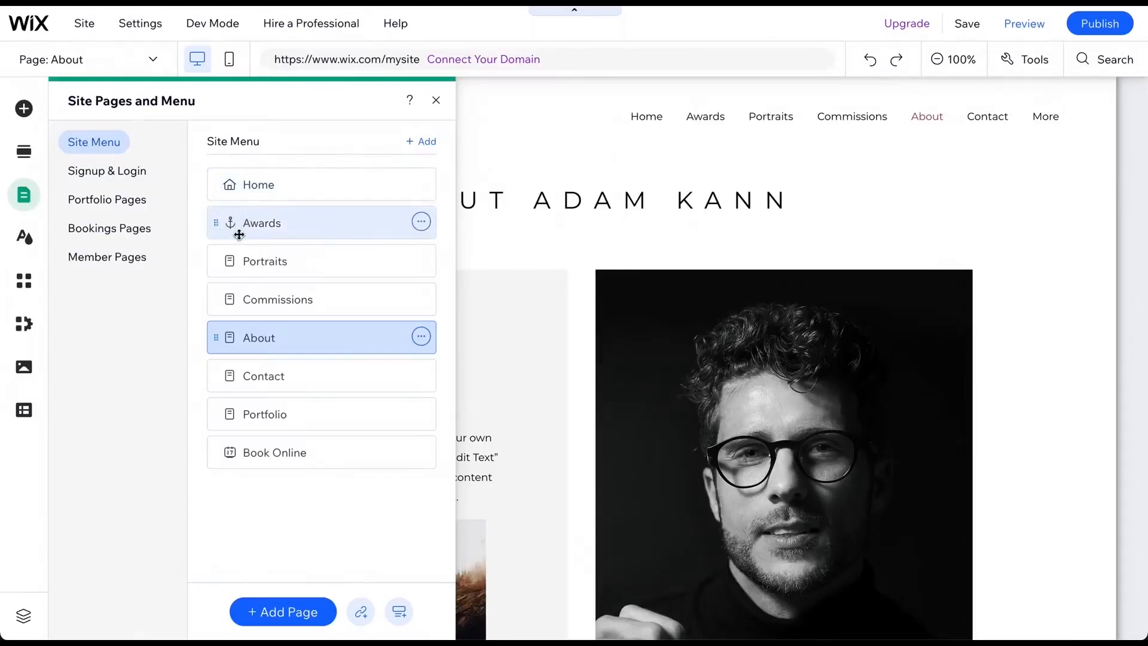
pyautogui.click(343, 223)
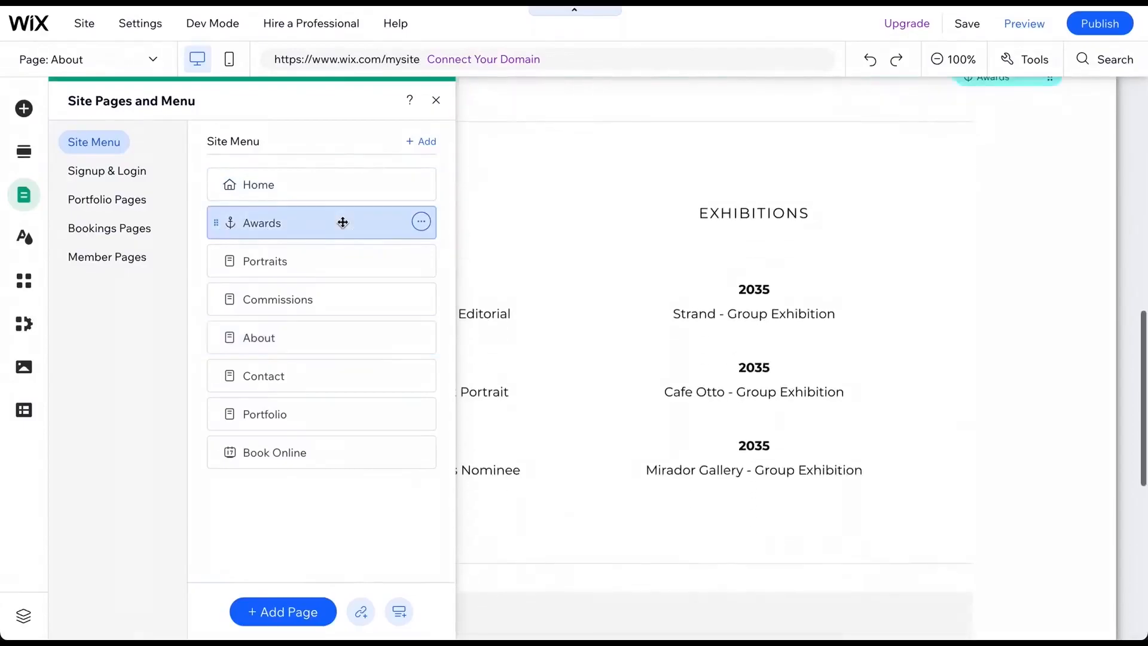
pyautogui.scroll(12, 574, 194)
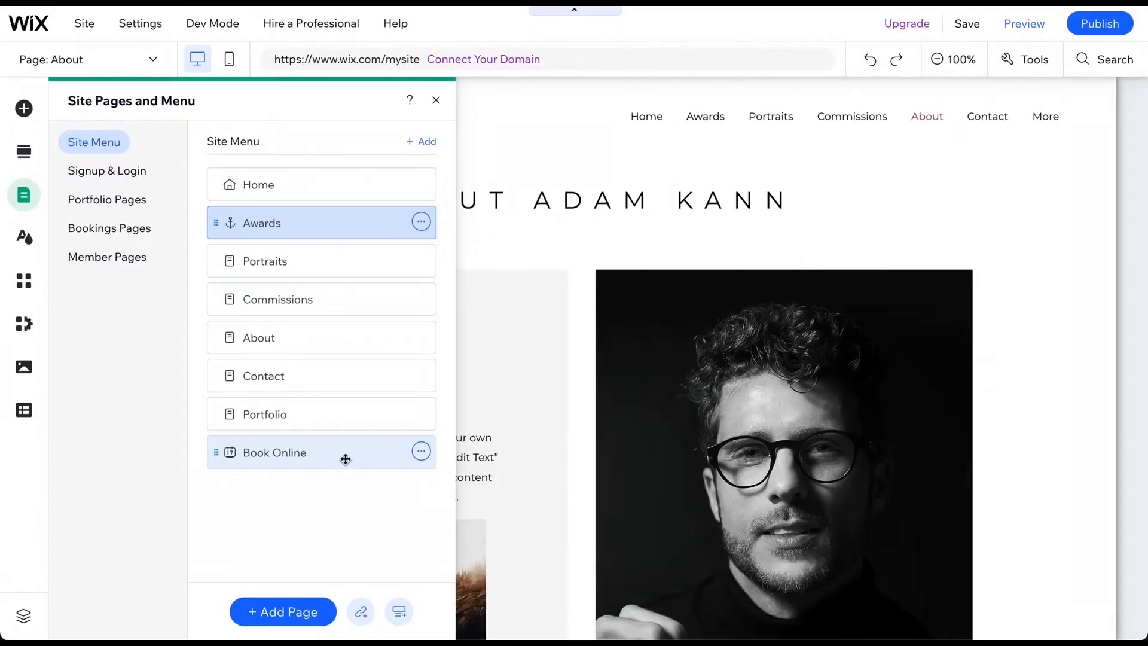
# - Browse the App Market's trending apps and business solutions, then close it
pyautogui.click(24, 282)
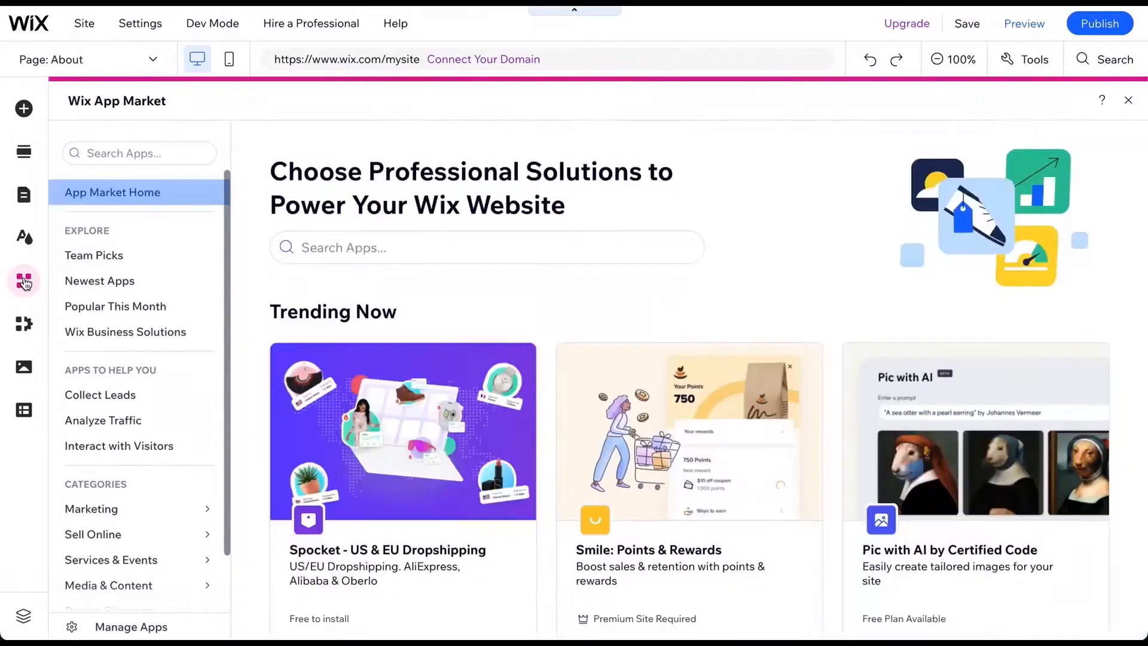
pyautogui.scroll(-5, 523, 356)
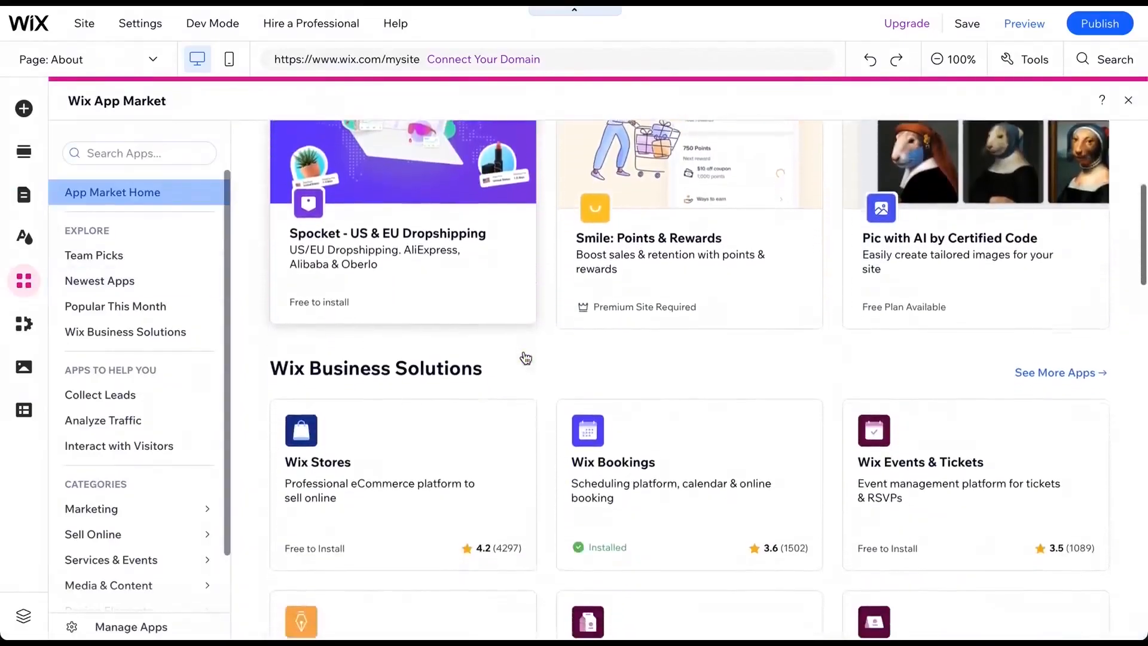
pyautogui.scroll(4, 525, 358)
pyautogui.scroll(-4, 525, 358)
pyautogui.scroll(4, 526, 357)
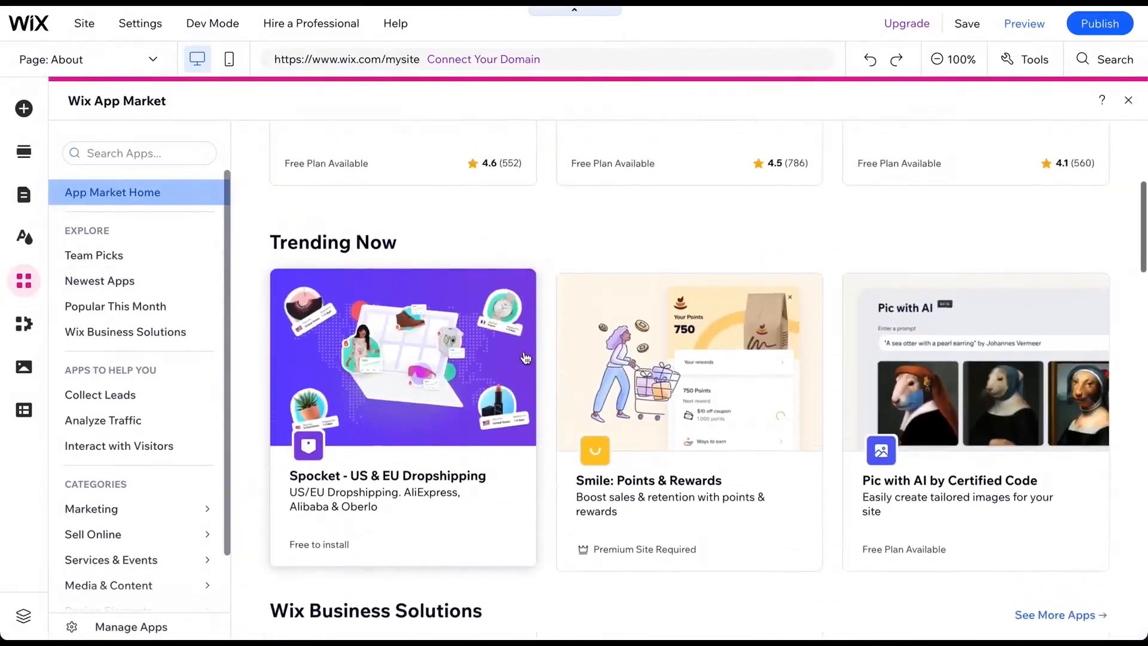
pyautogui.scroll(2, 526, 358)
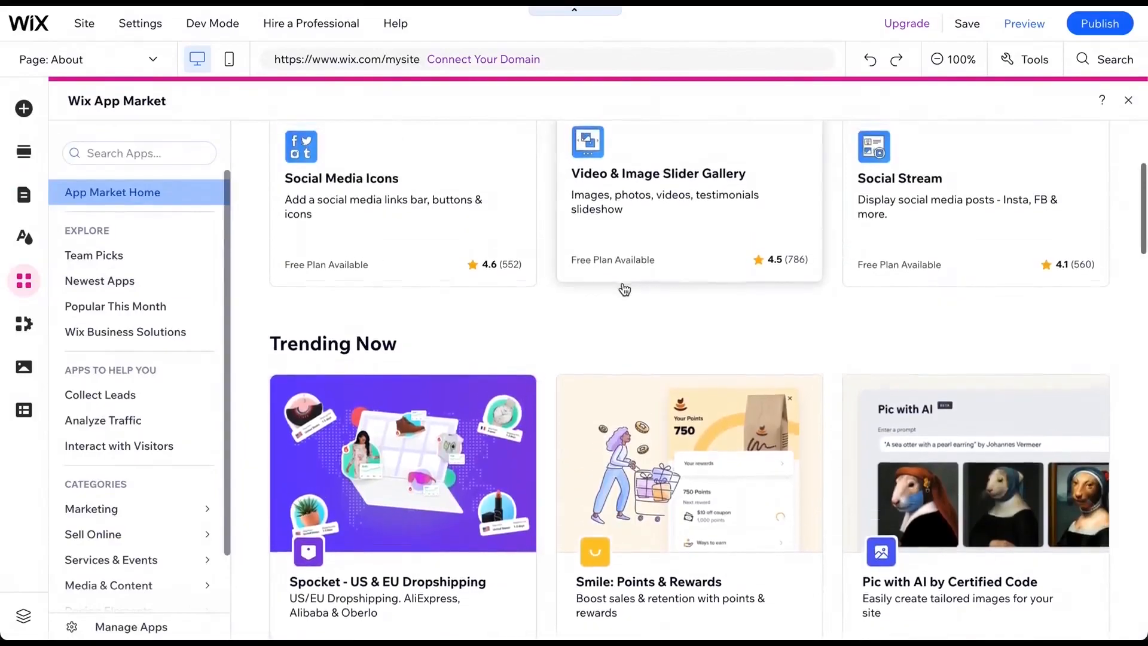
pyautogui.scroll(-2, 625, 289)
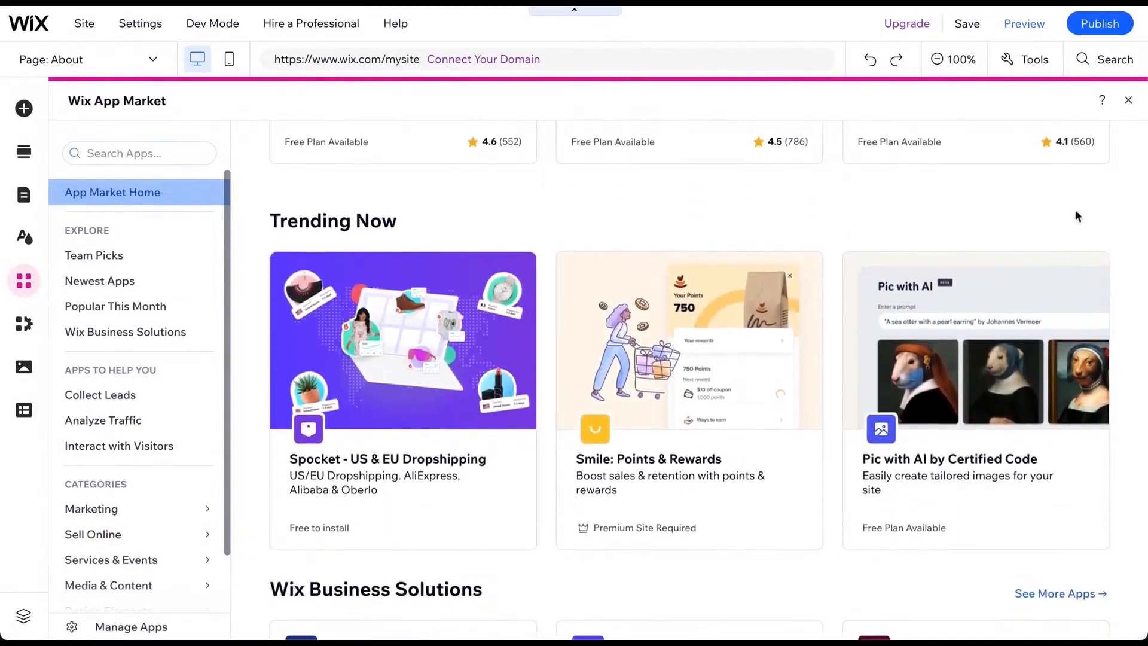
pyautogui.click(1128, 100)
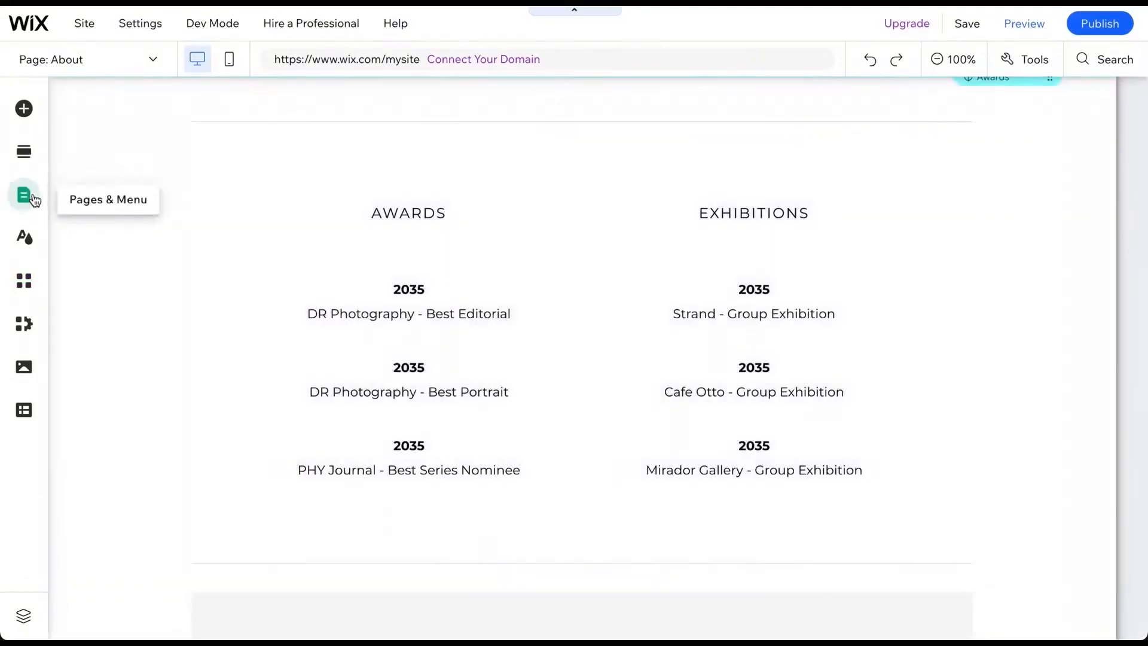
# - Remove the Awards anchor and delete the Portraits page from the site menu
pyautogui.click(25, 196)
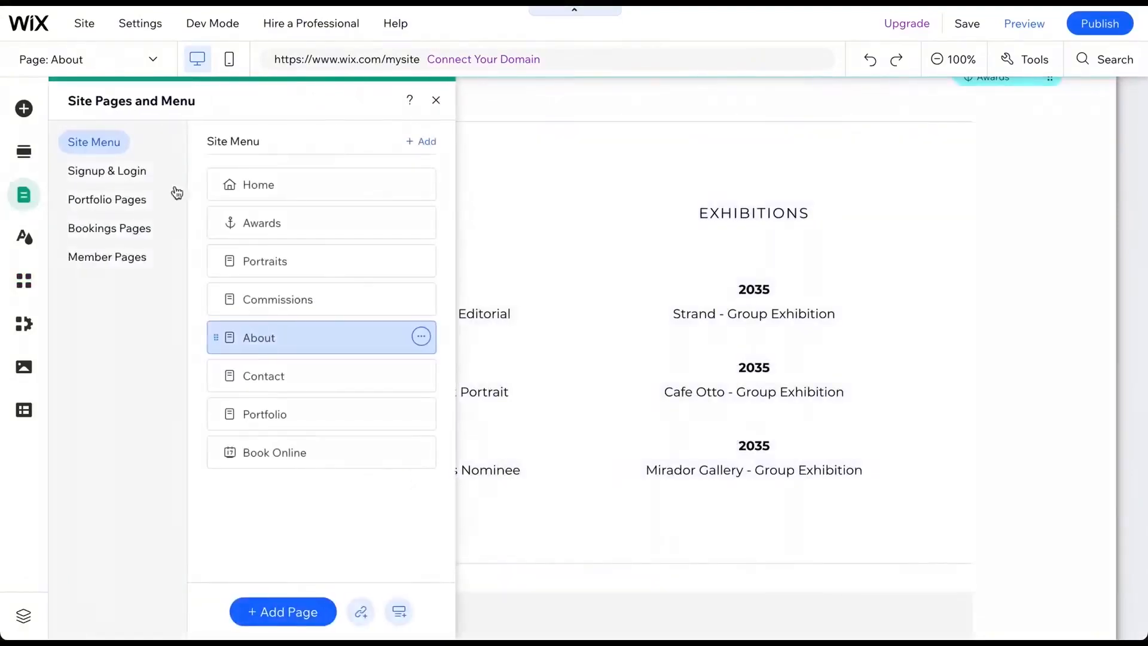
pyautogui.click(421, 221)
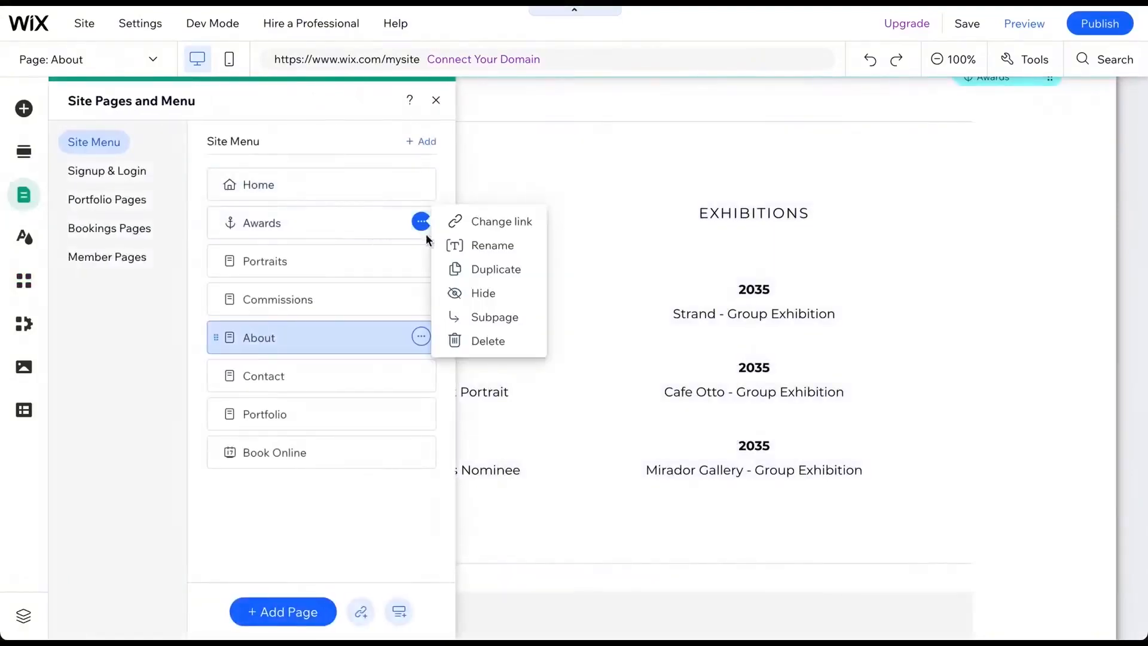
pyautogui.click(480, 339)
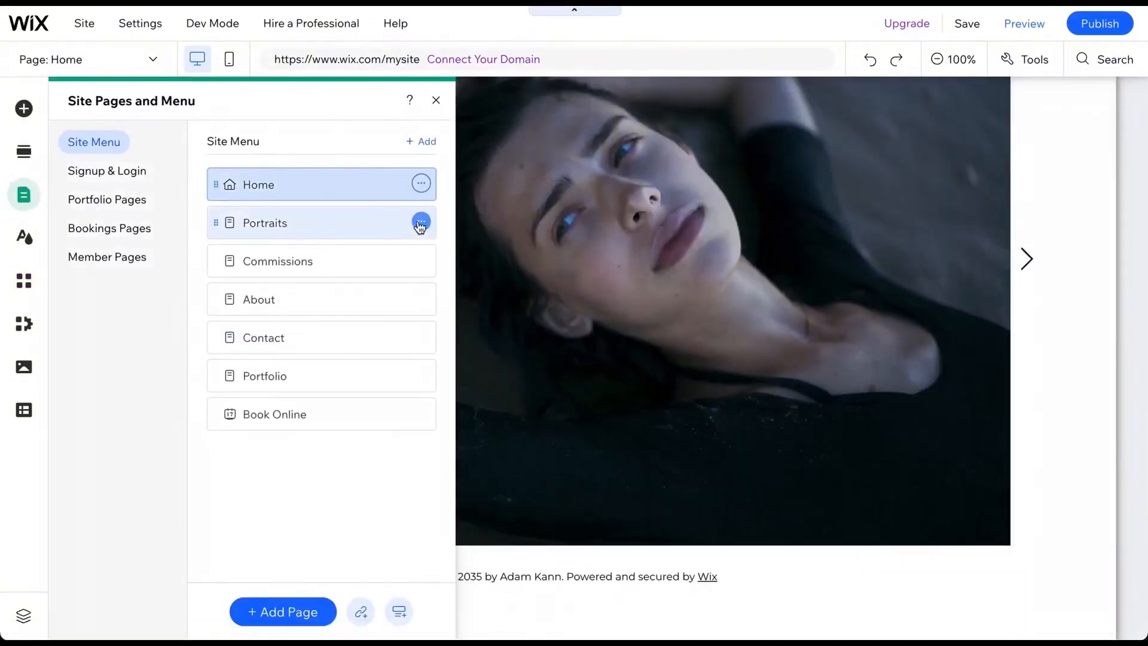
pyautogui.click(422, 222)
pyautogui.click(486, 485)
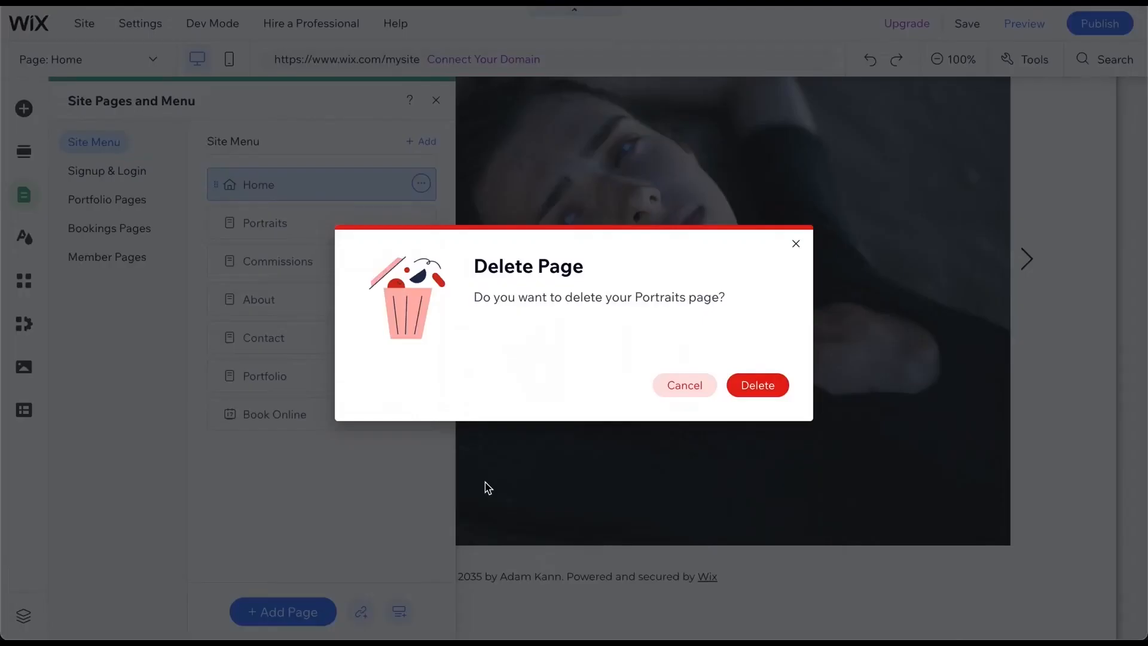
pyautogui.click(754, 389)
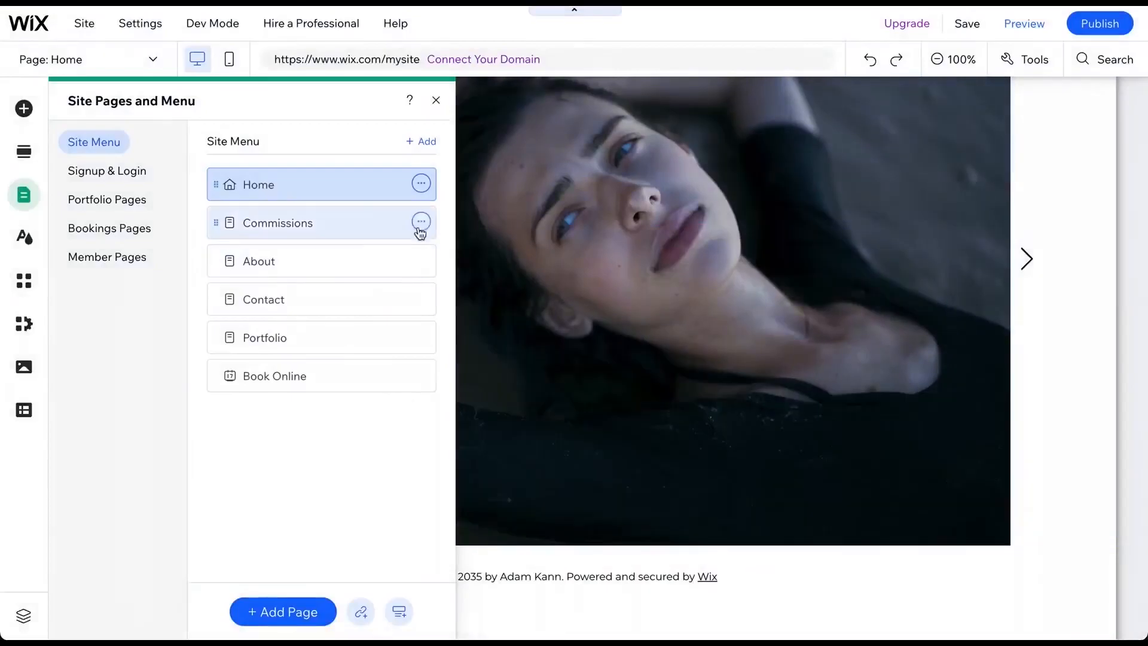
# - Delete the Commissions and Book Online pages from the site menu
pyautogui.click(421, 222)
pyautogui.click(529, 494)
pyautogui.click(755, 386)
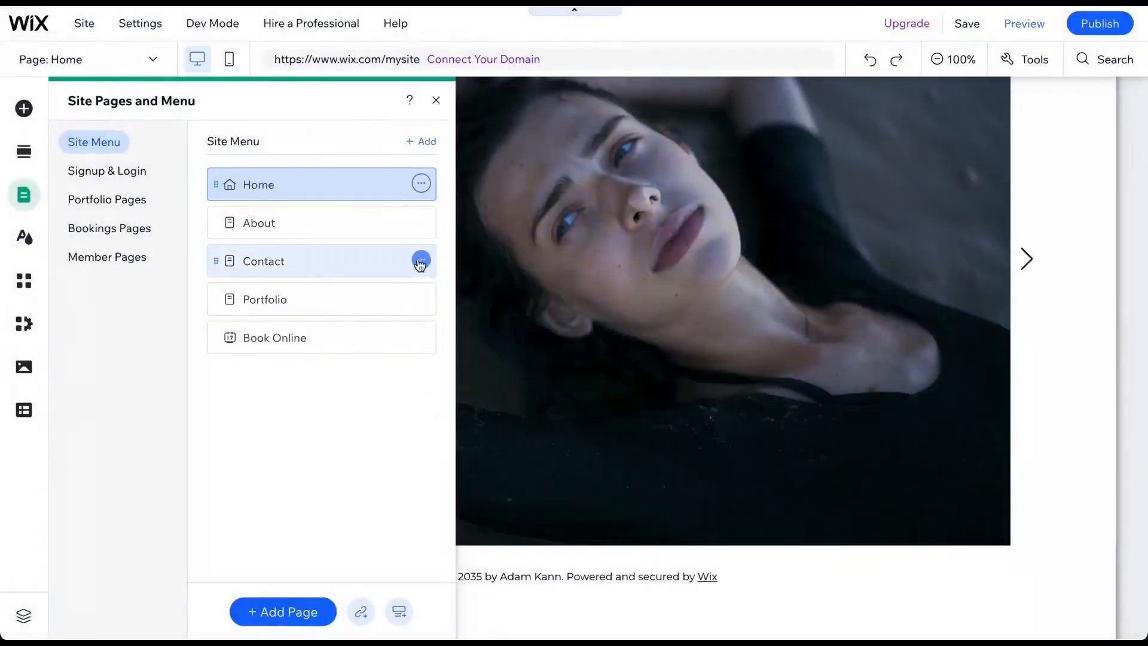
pyautogui.click(423, 344)
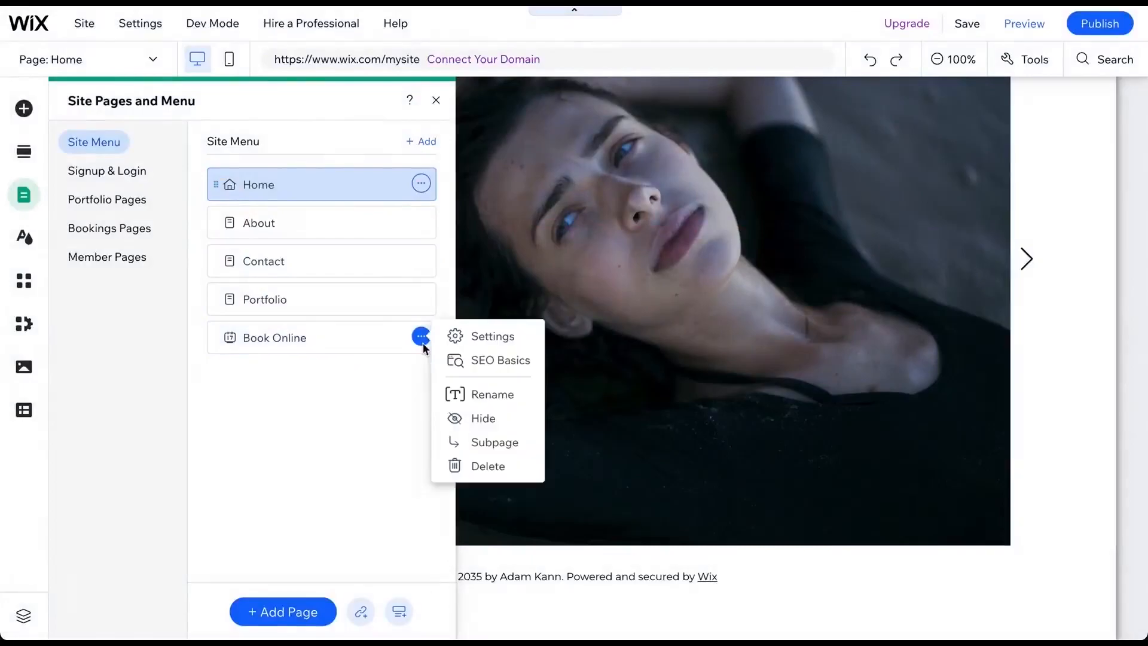
pyautogui.click(485, 466)
pyautogui.click(758, 387)
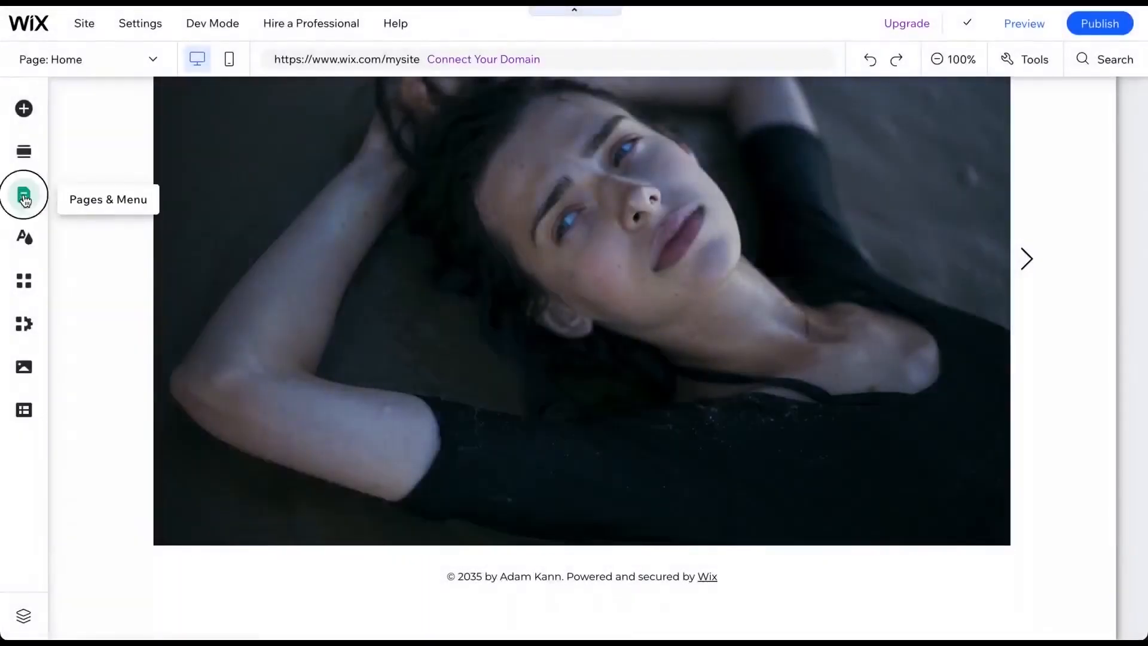
# - Add a Wix Blog to the site as a new page
pyautogui.click(24, 194)
pyautogui.click(262, 611)
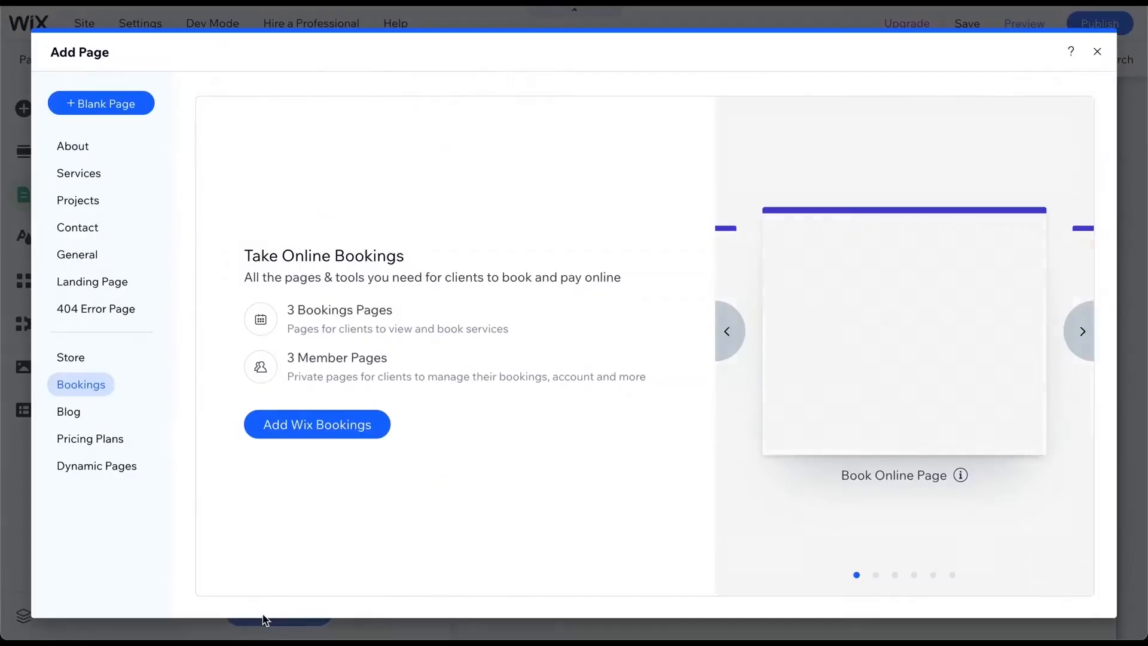
pyautogui.click(86, 410)
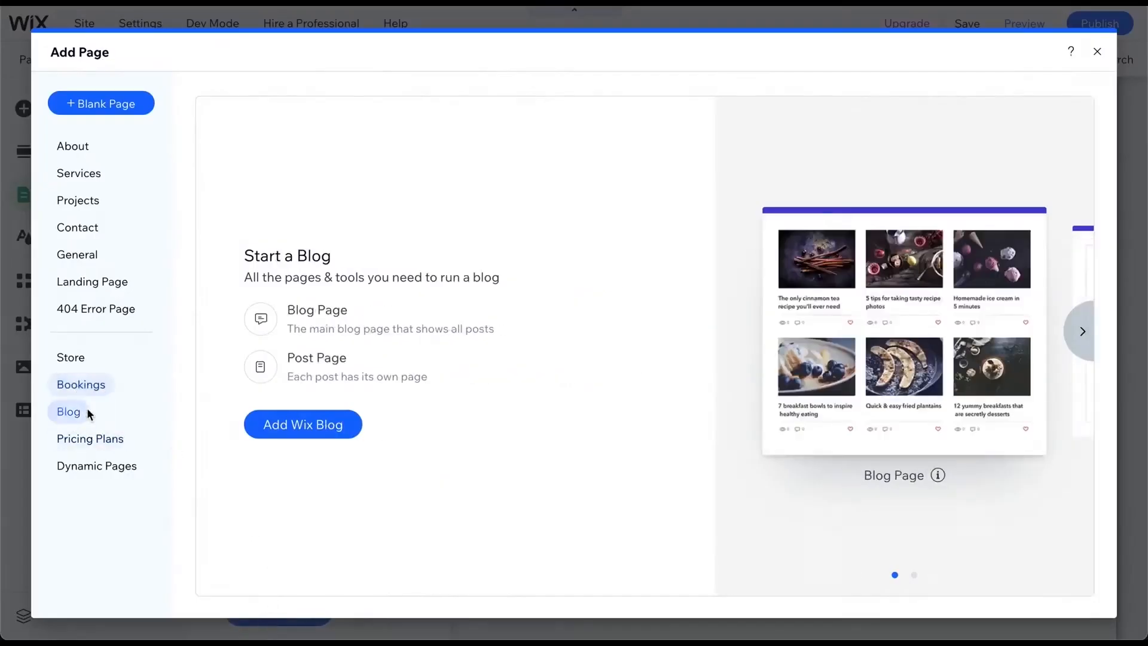
pyautogui.click(299, 441)
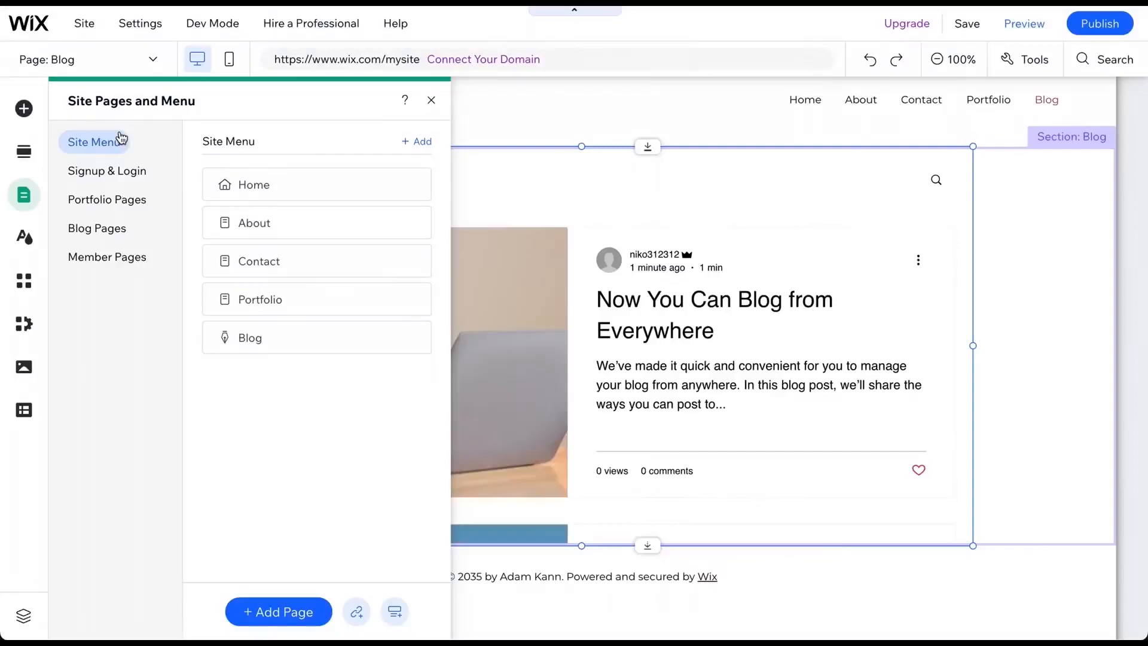
# - Add a Services page using the Overlapping layout
pyautogui.click(287, 615)
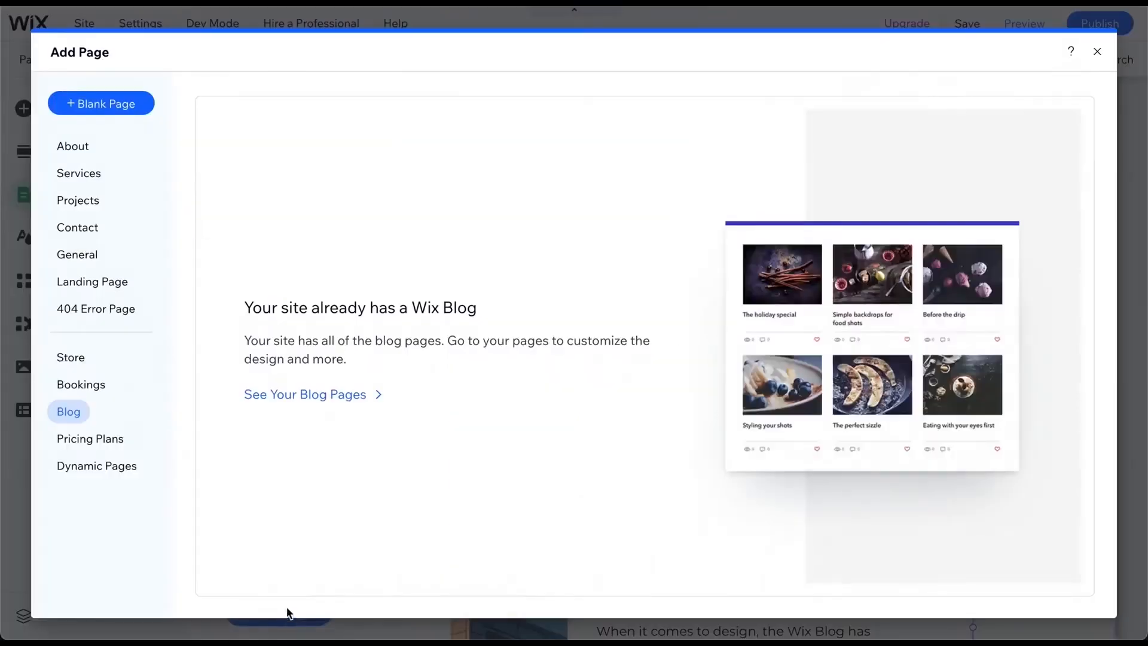
pyautogui.click(91, 173)
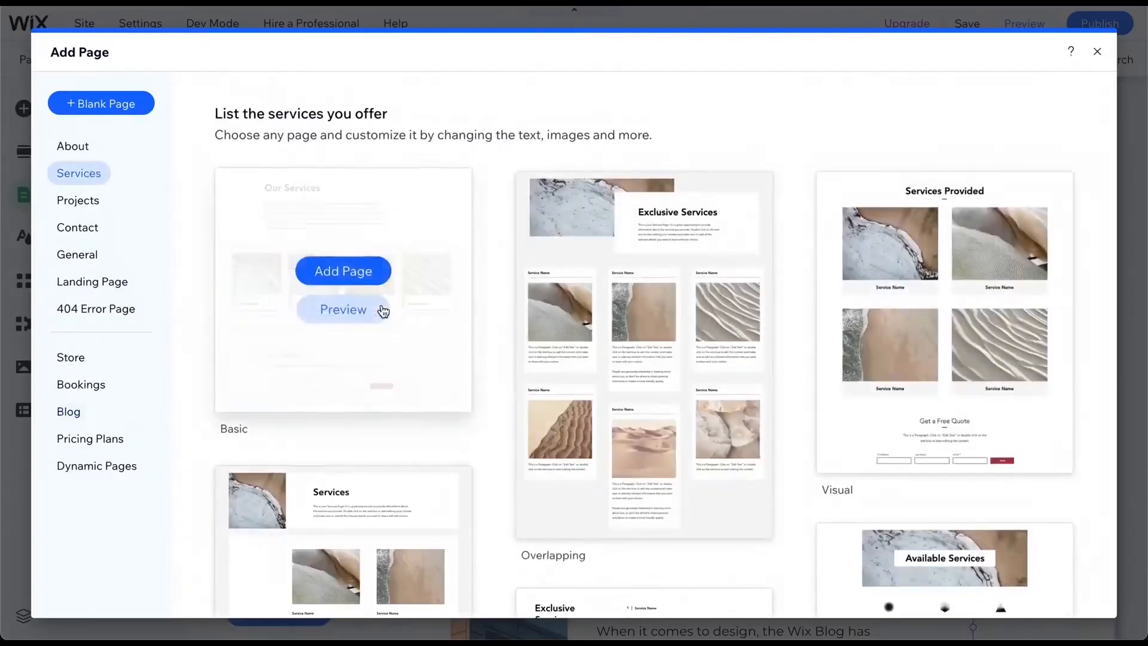
pyautogui.scroll(-10, 382, 310)
pyautogui.scroll(10, 380, 310)
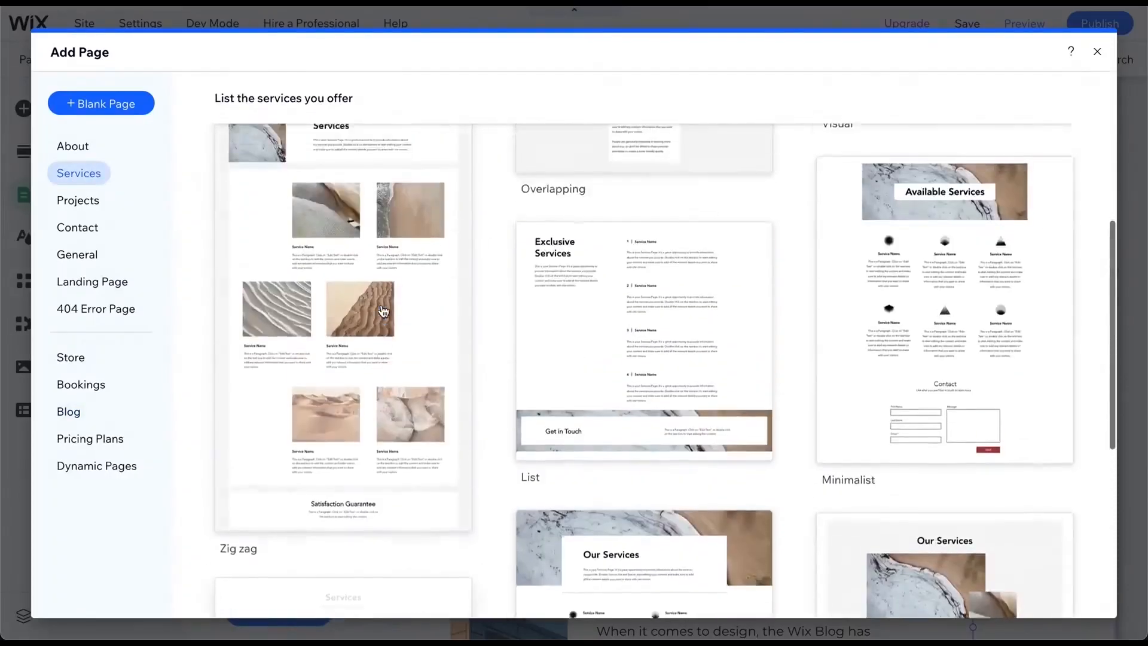
pyautogui.scroll(3, 410, 318)
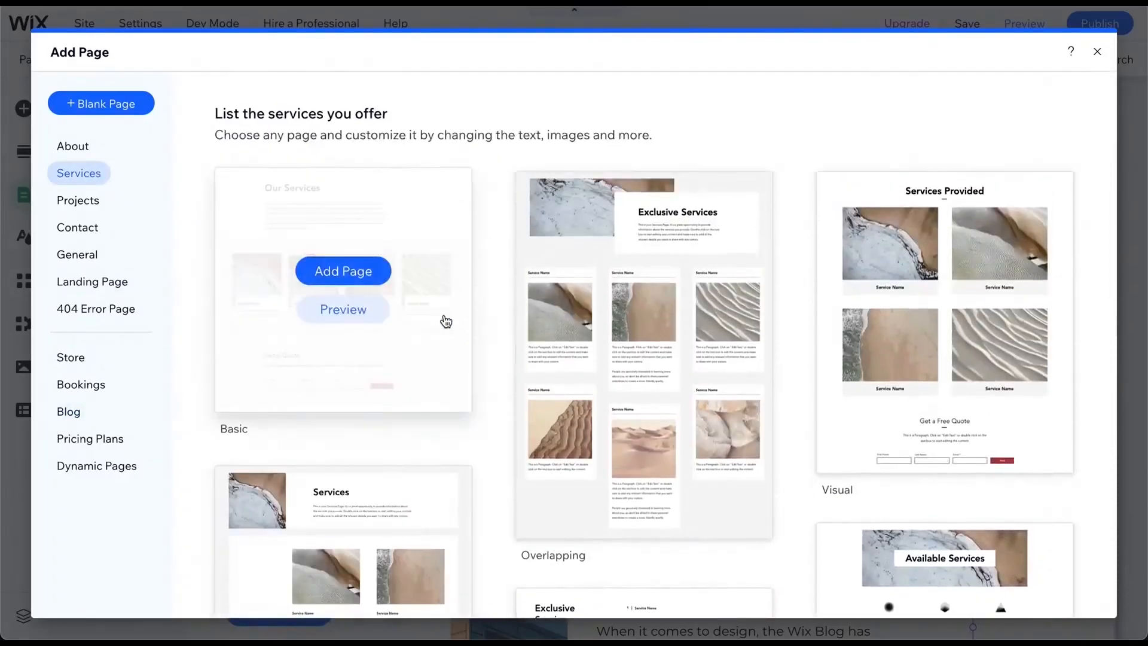
pyautogui.click(630, 333)
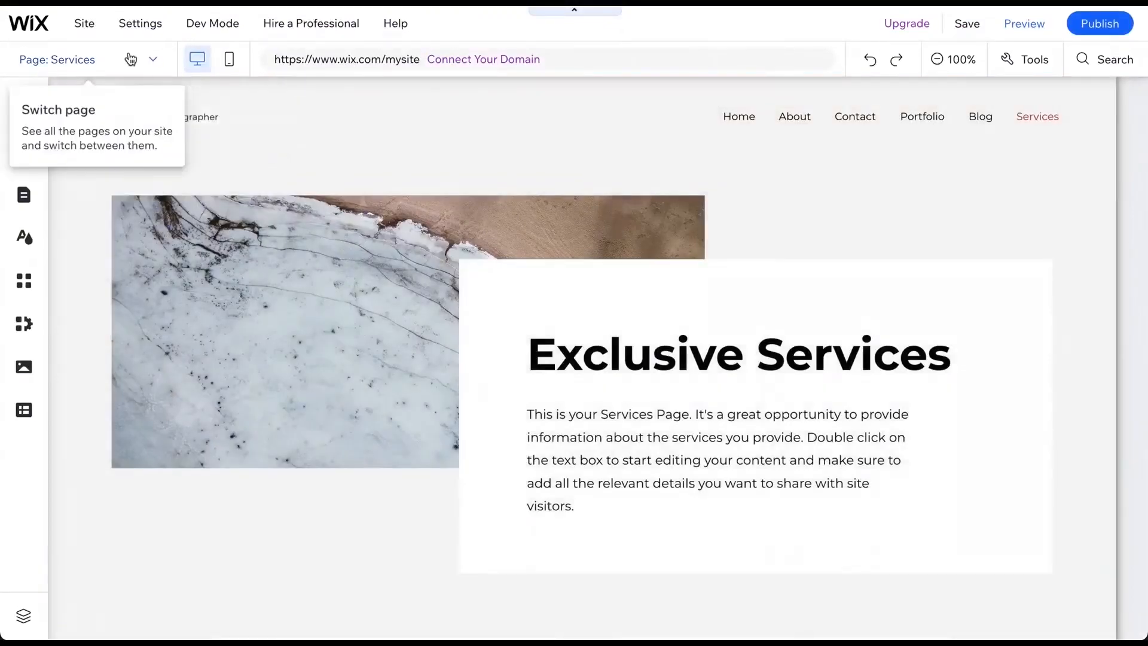
# - On the About page, replace the portrait column's background with the 'Laughing Man' image from a photographer media search
pyautogui.click(131, 59)
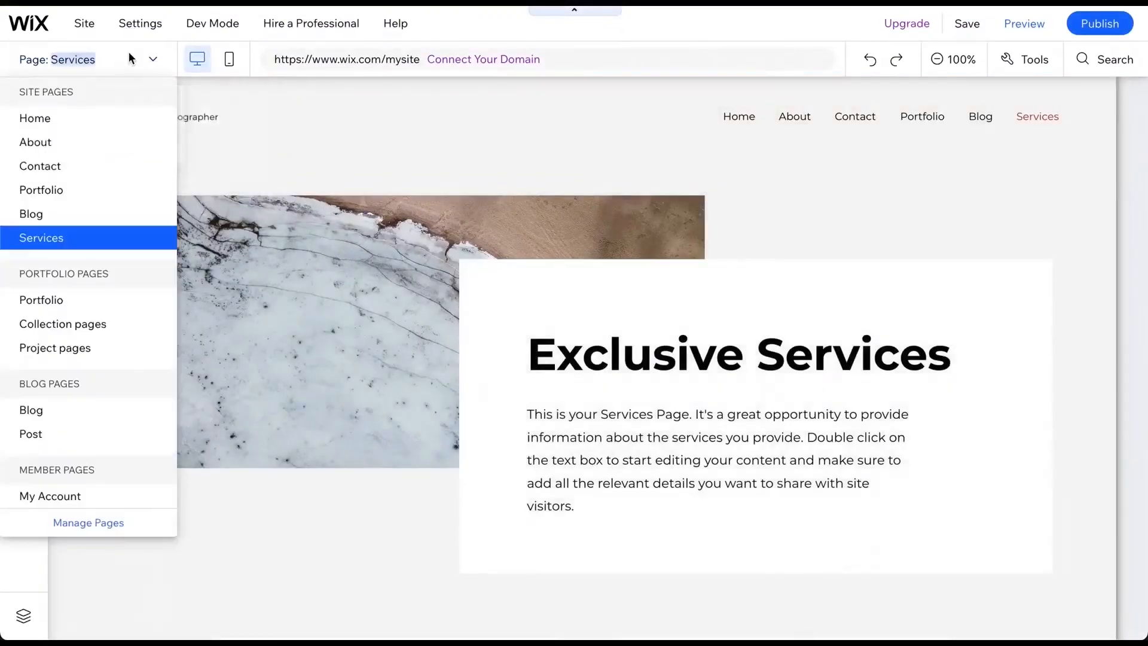
pyautogui.click(74, 147)
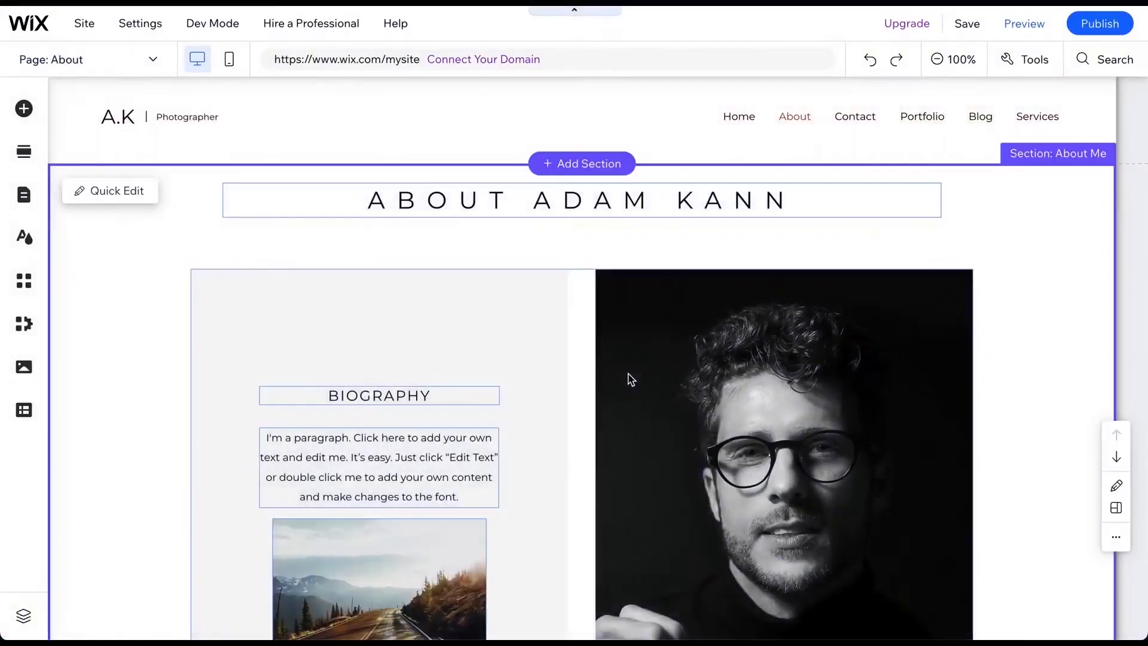
pyautogui.click(635, 376)
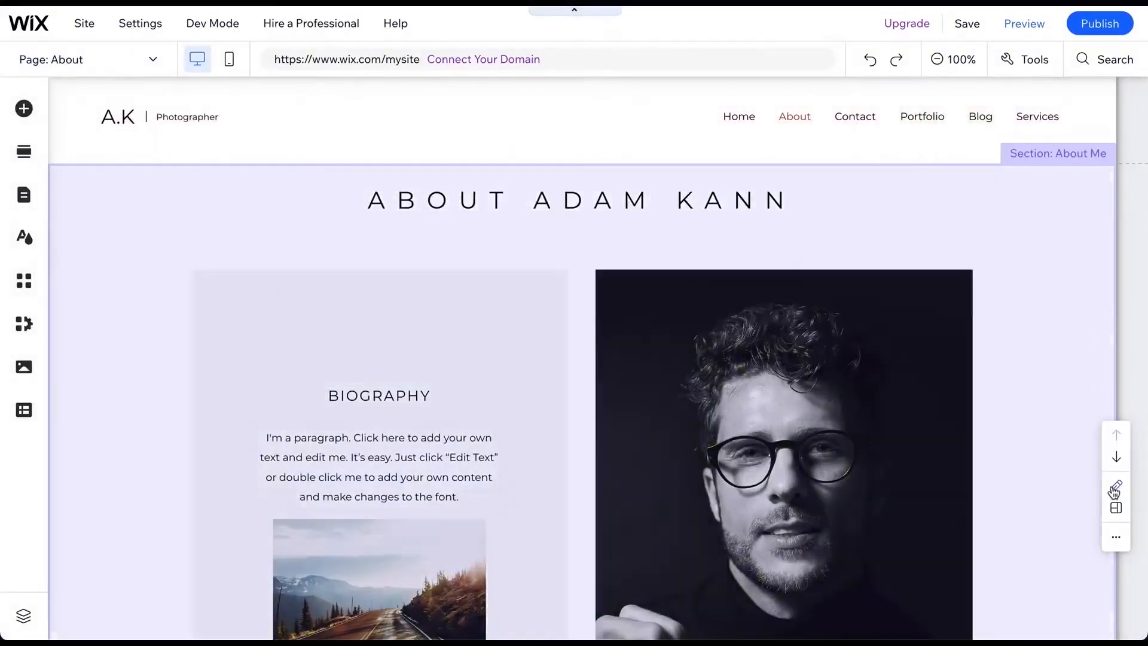
pyautogui.click(1115, 485)
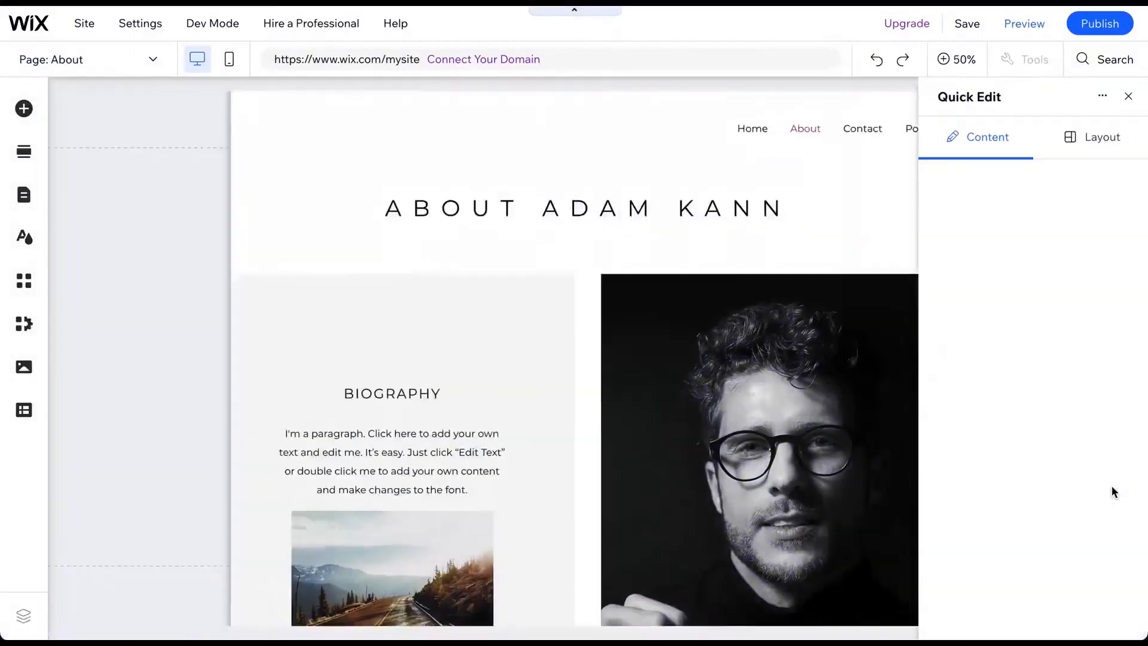
pyautogui.scroll(-4, 1113, 492)
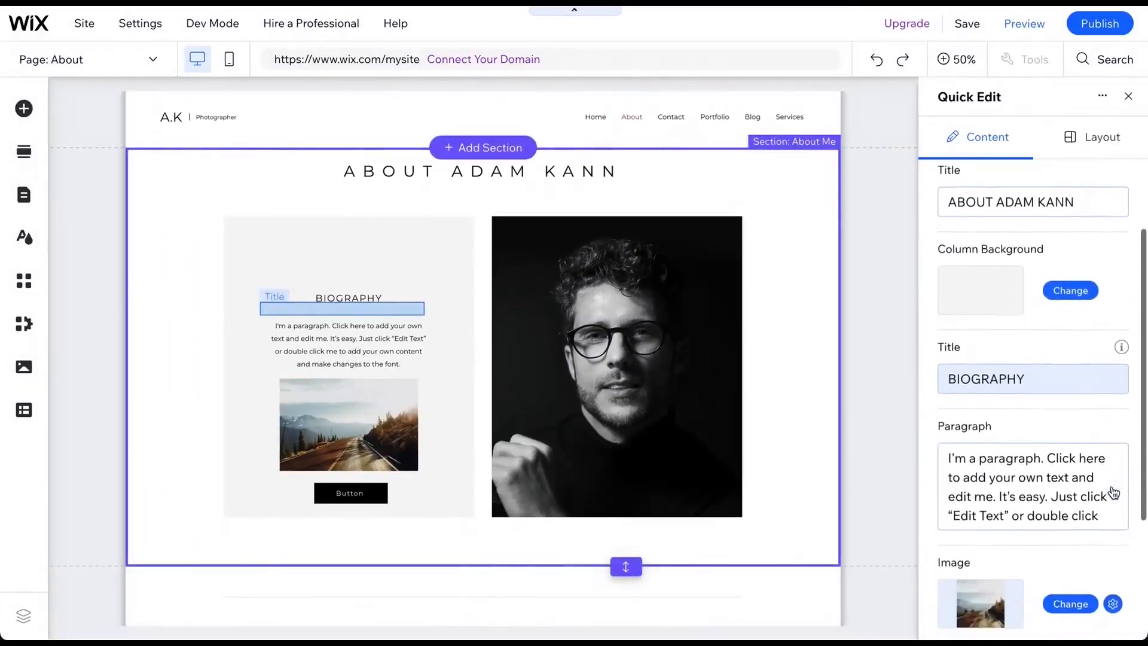
pyautogui.scroll(-2, 1113, 492)
pyautogui.click(1070, 572)
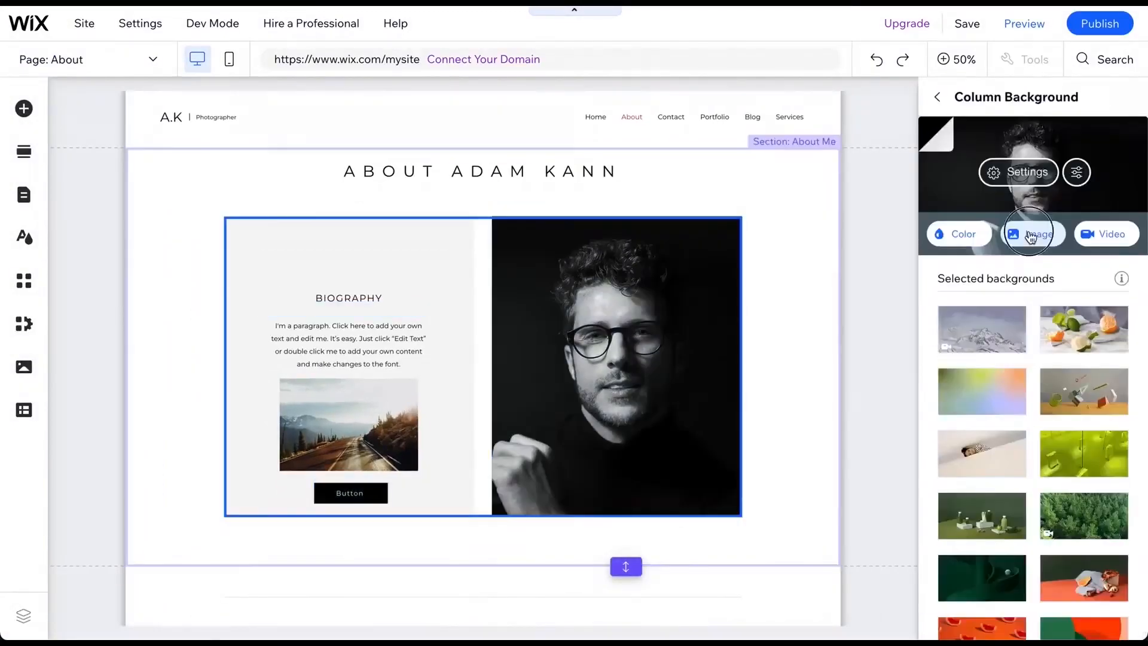
pyautogui.click(1029, 231)
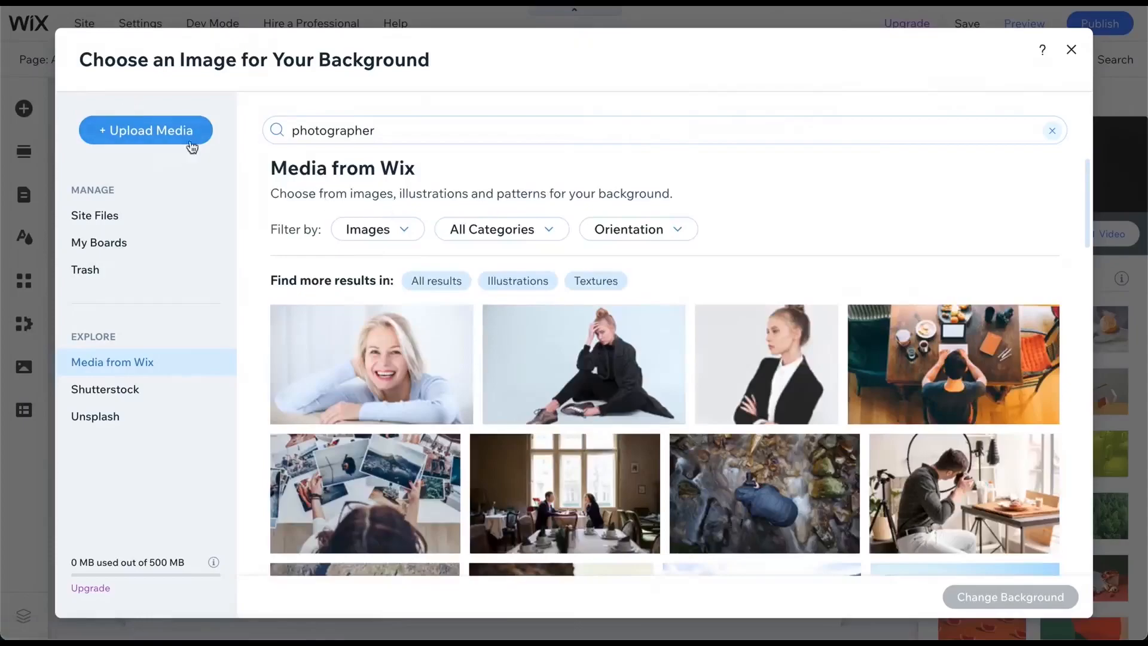
pyautogui.doubleClick(344, 133)
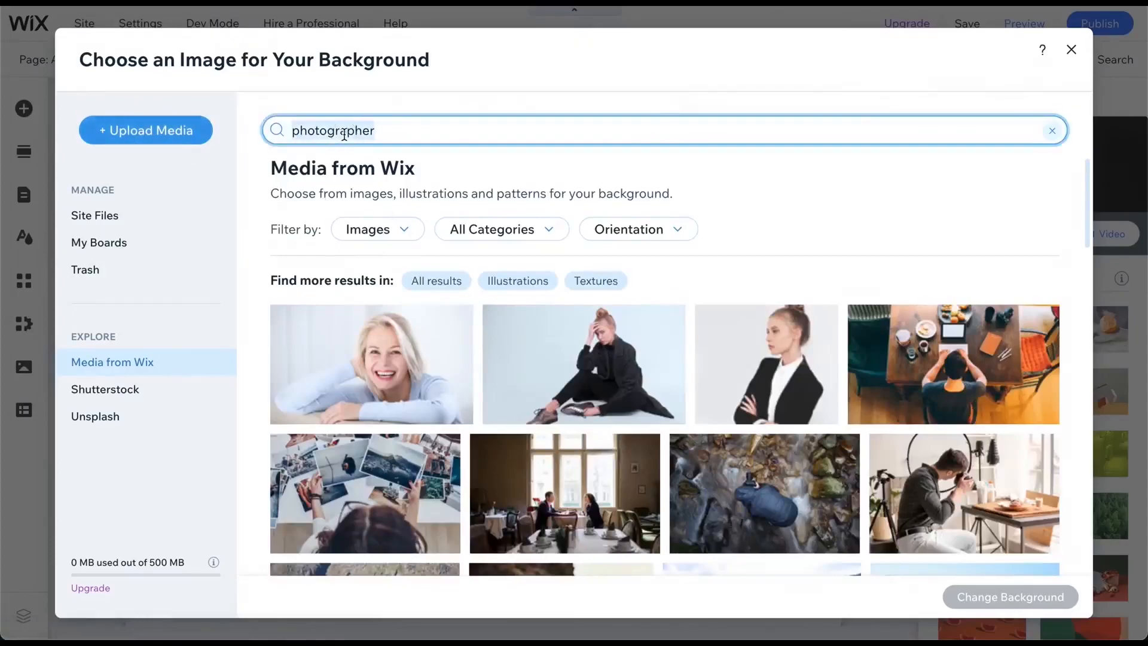
pyautogui.scroll(-10, 628, 346)
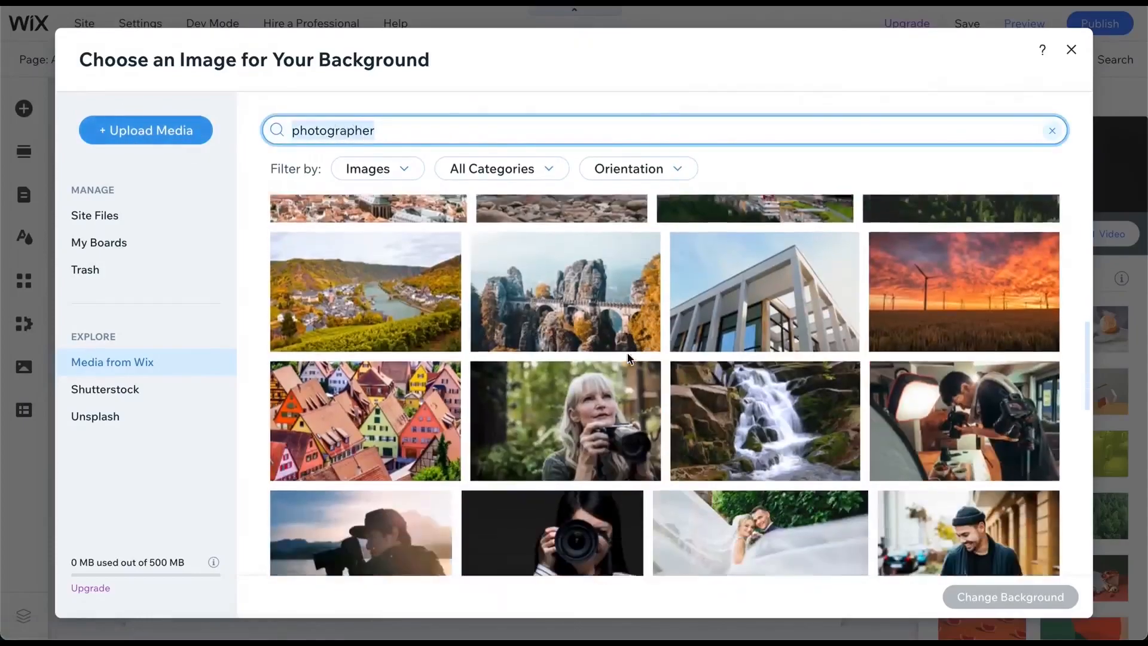
pyautogui.scroll(-3, 628, 358)
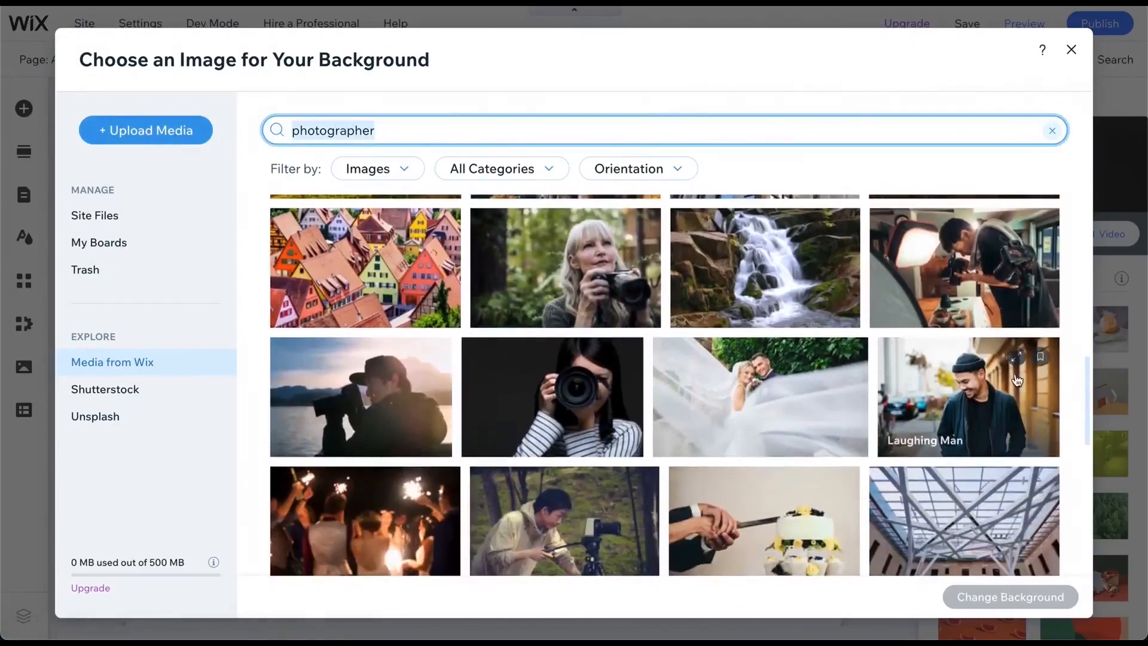
pyautogui.click(998, 406)
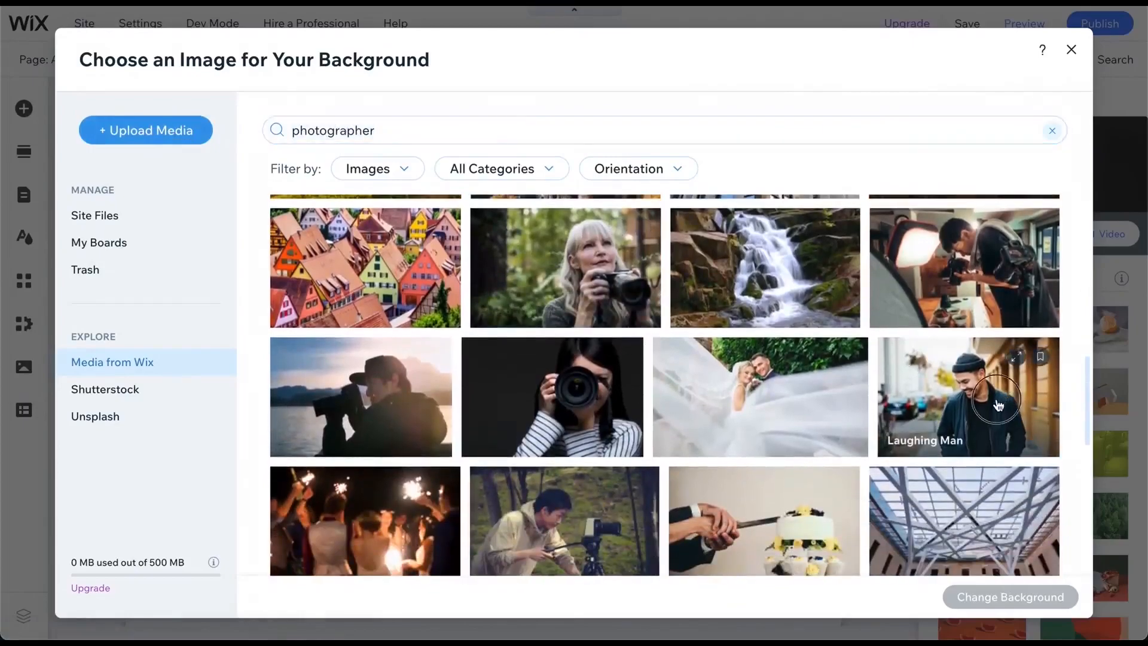
pyautogui.click(1011, 595)
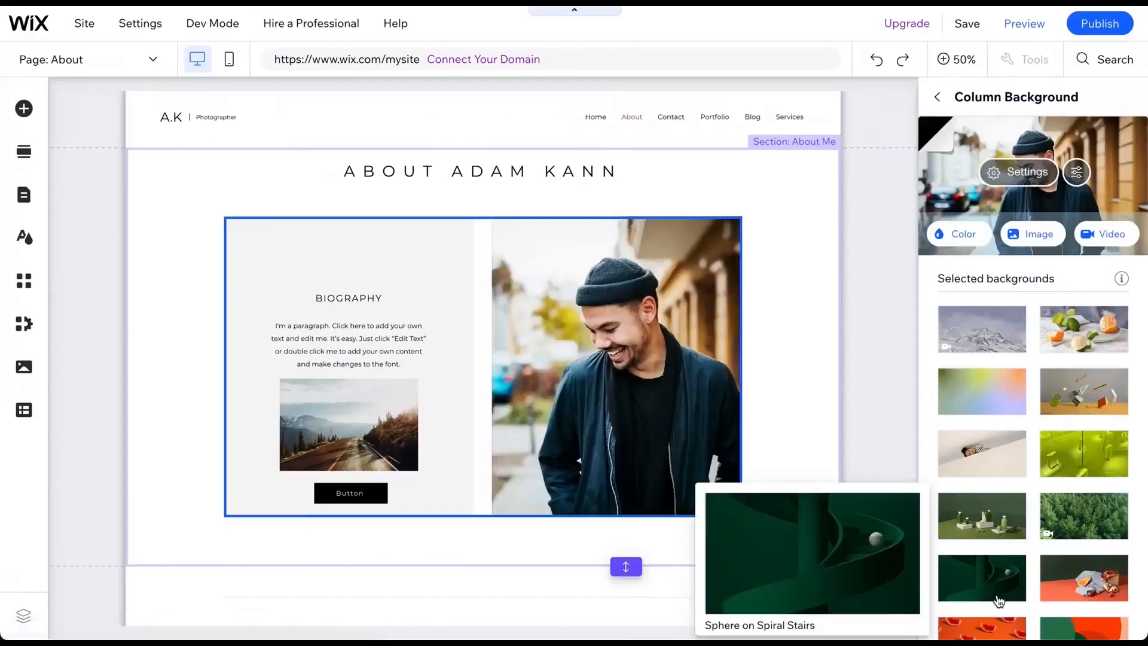
# - Set the column background image's position to center
pyautogui.click(1035, 173)
pyautogui.click(1057, 465)
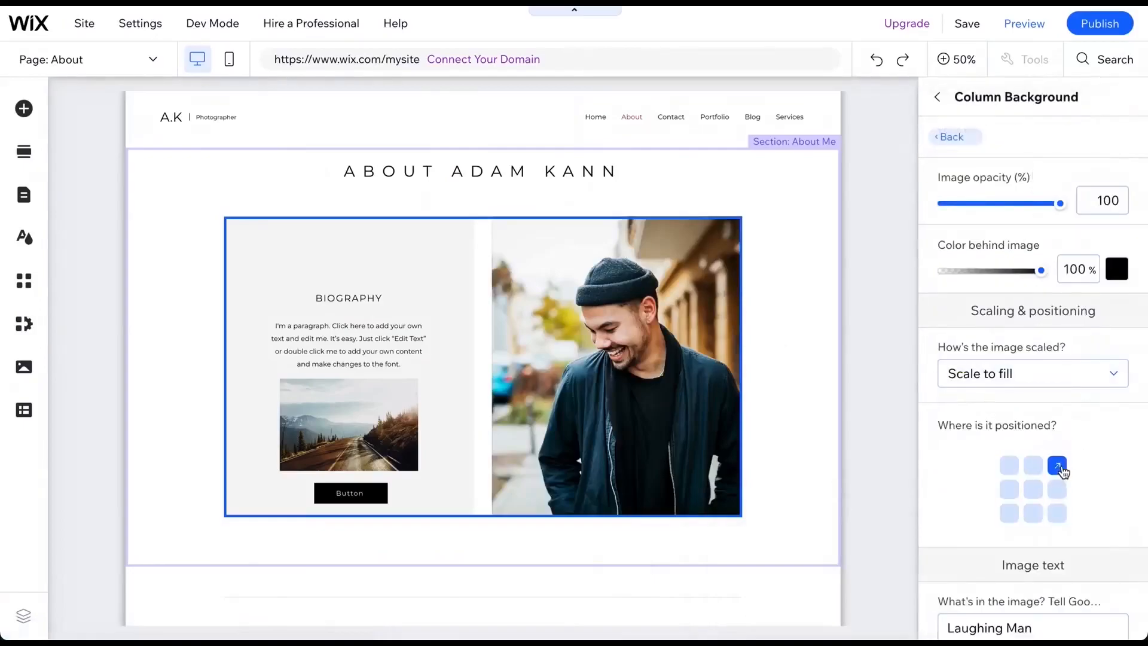
pyautogui.click(1011, 515)
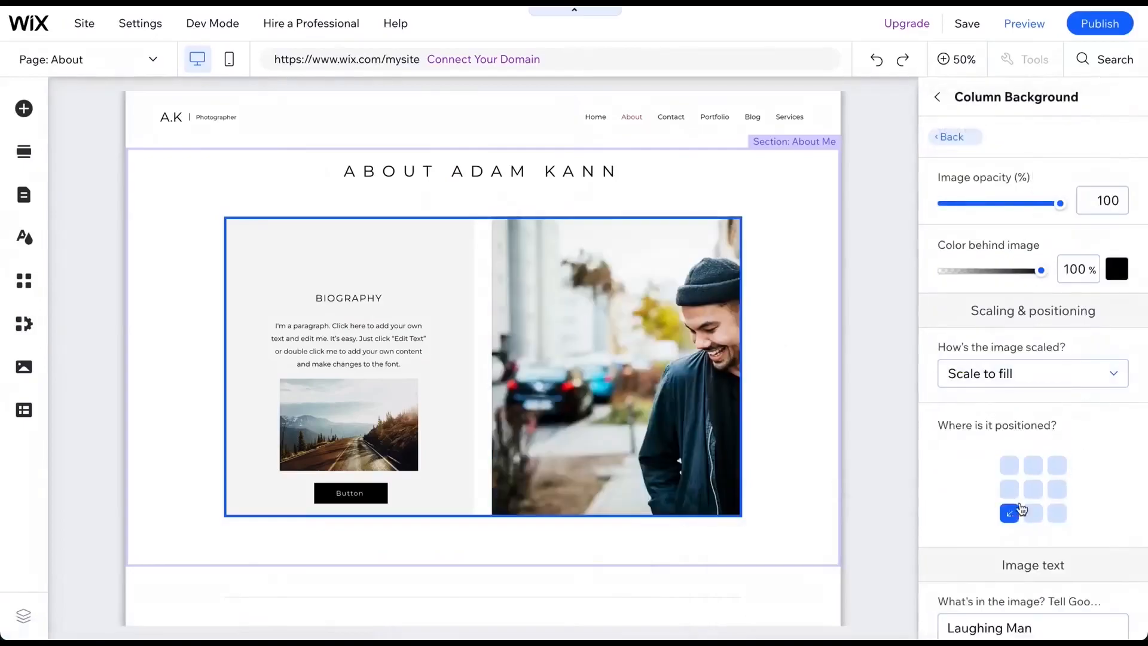
pyautogui.click(1033, 489)
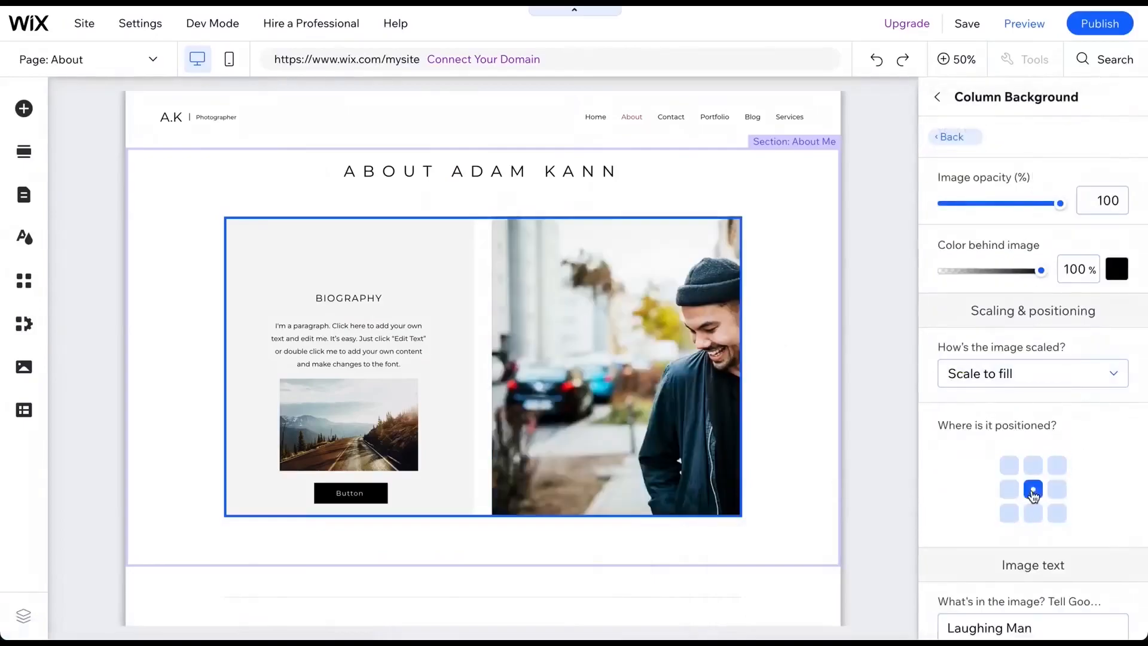
# - Open the AI Text Creator for the About page's biography paragraph and enter photographer as the business type
pyautogui.click(778, 260)
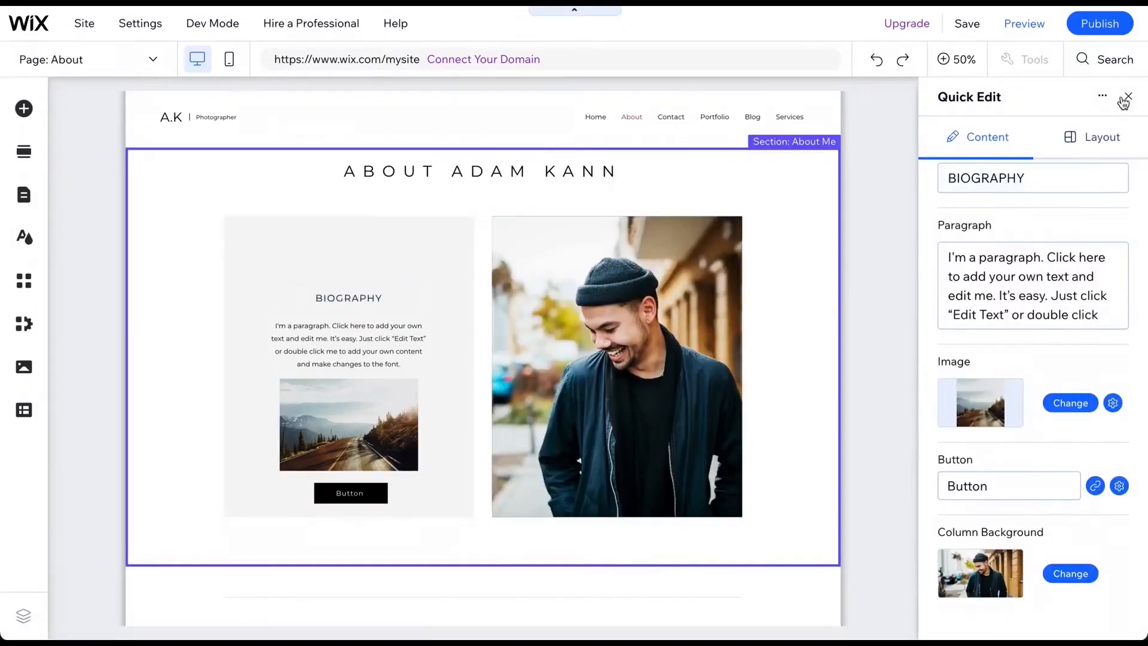
pyautogui.click(1120, 96)
pyautogui.click(411, 381)
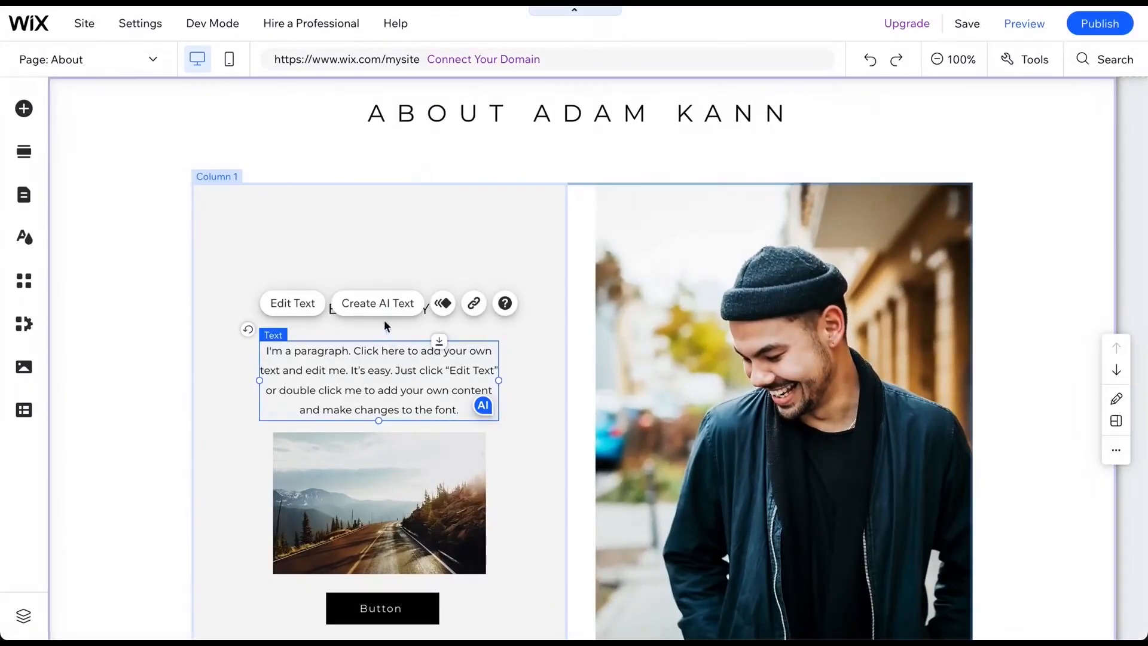
pyautogui.click(378, 305)
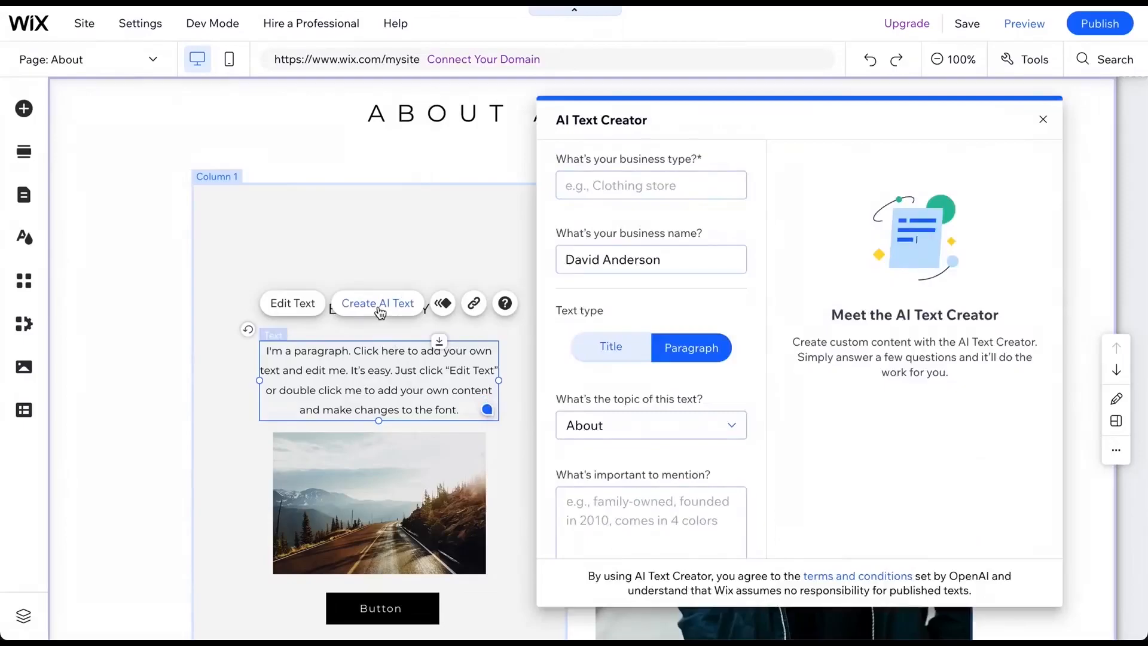
pyautogui.click(604, 185)
pyautogui.write('photographer')
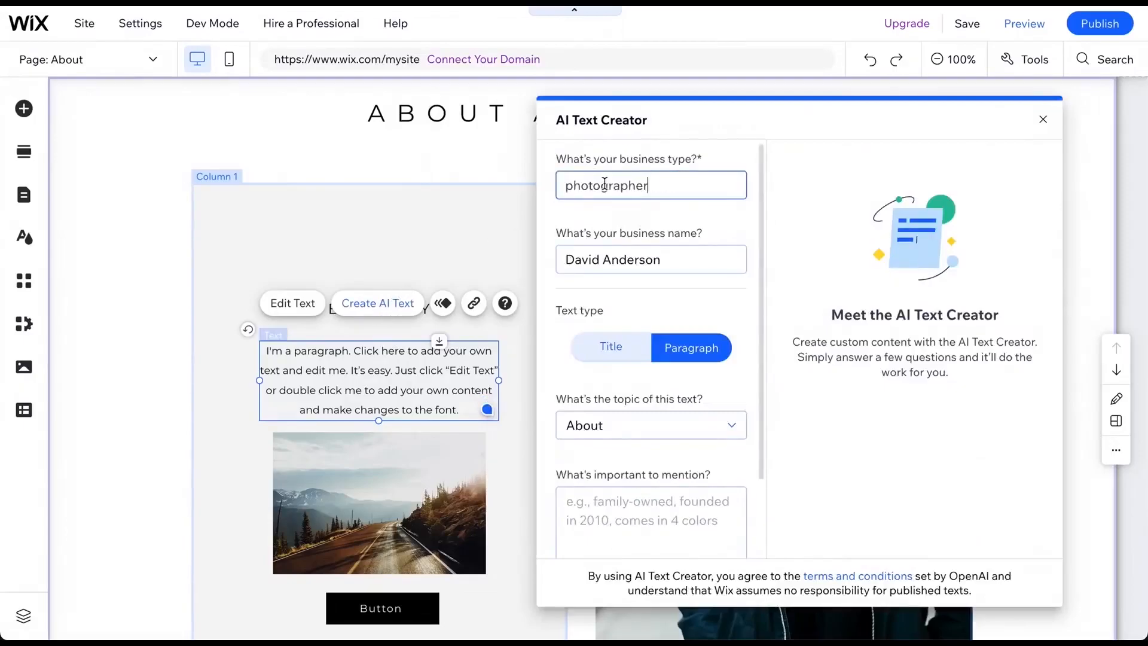
# - Generate About-topic paragraph text and apply the option beginning 'For over 20 years' to the biography paragraph
pyautogui.click(601, 425)
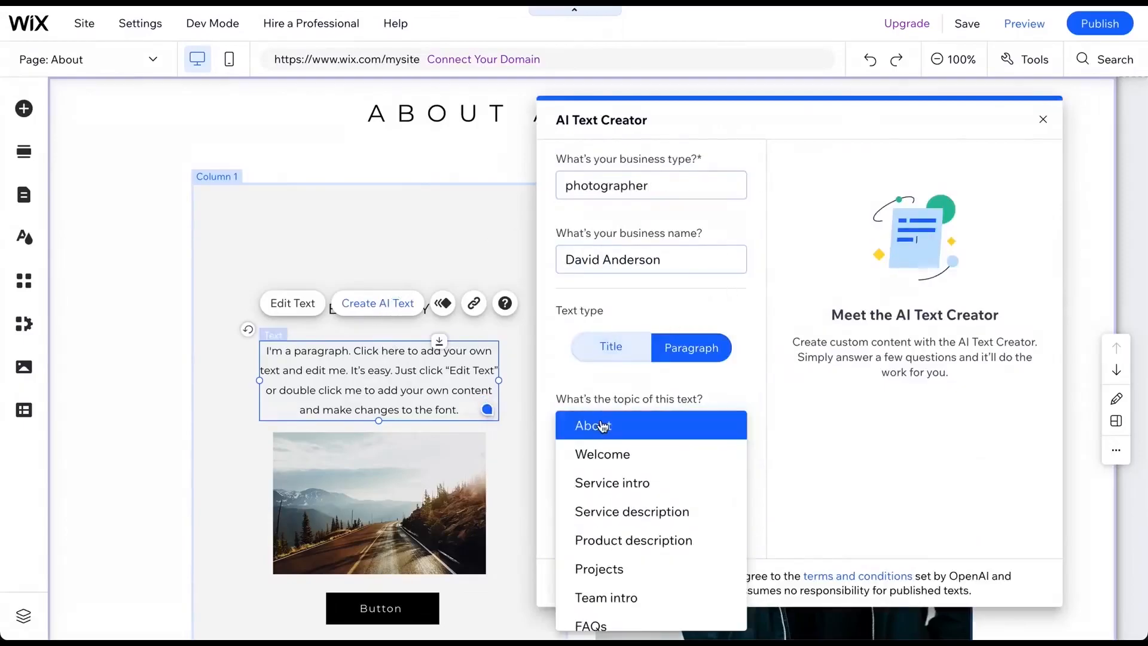
pyautogui.click(607, 384)
pyautogui.scroll(-2, 604, 384)
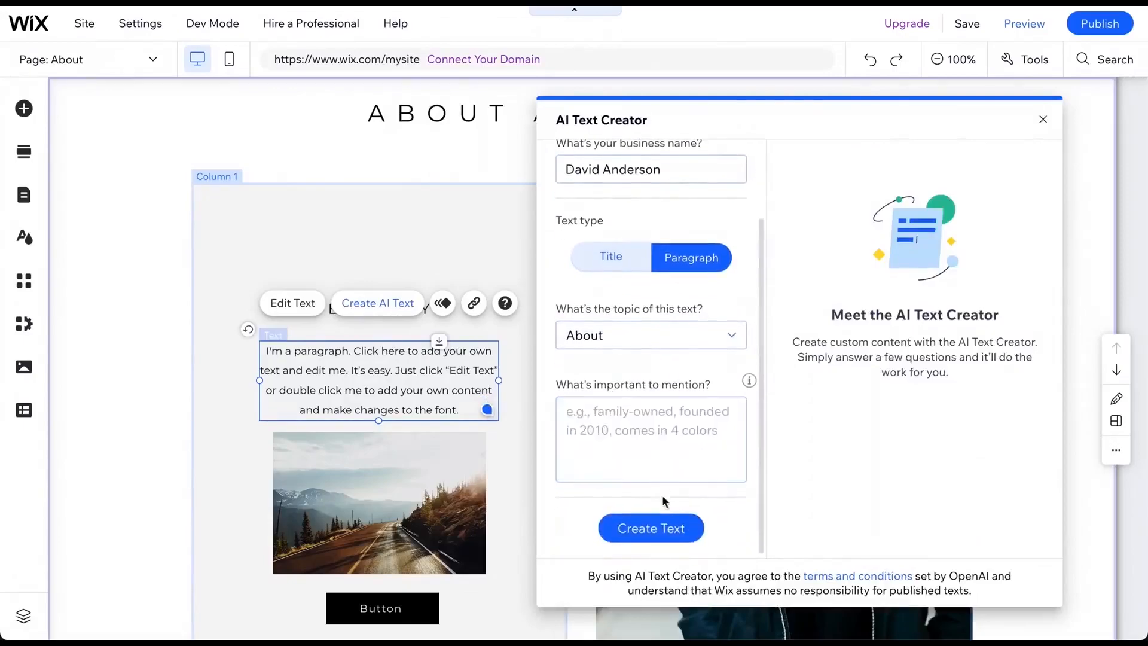
pyautogui.click(644, 534)
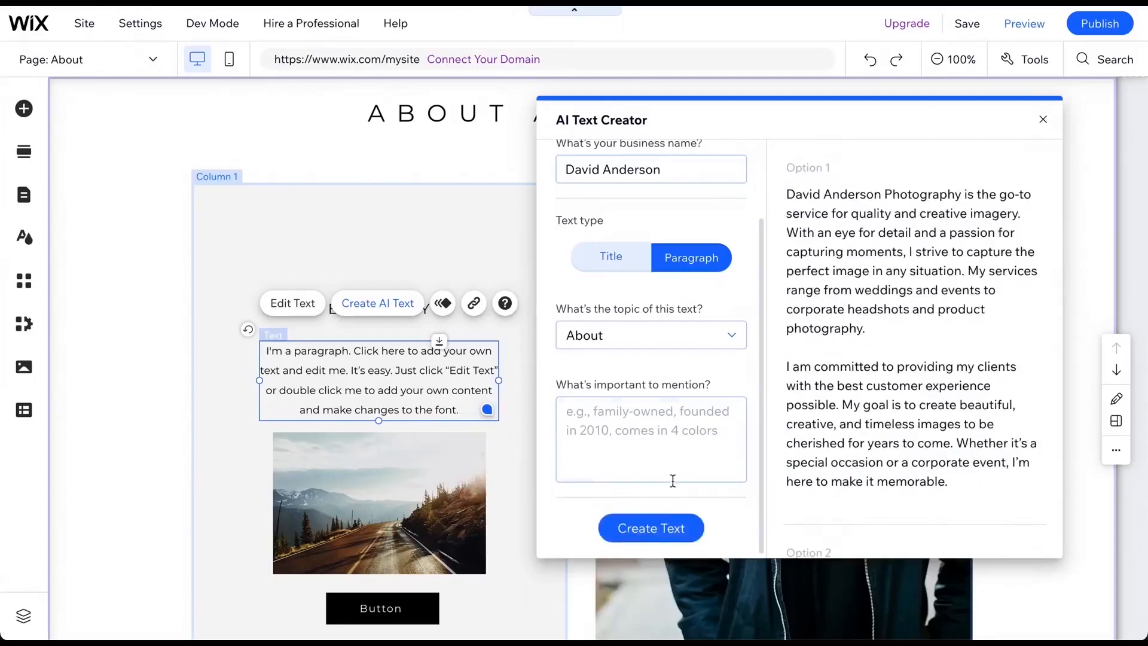
pyautogui.scroll(-3, 868, 254)
pyautogui.scroll(-5, 868, 254)
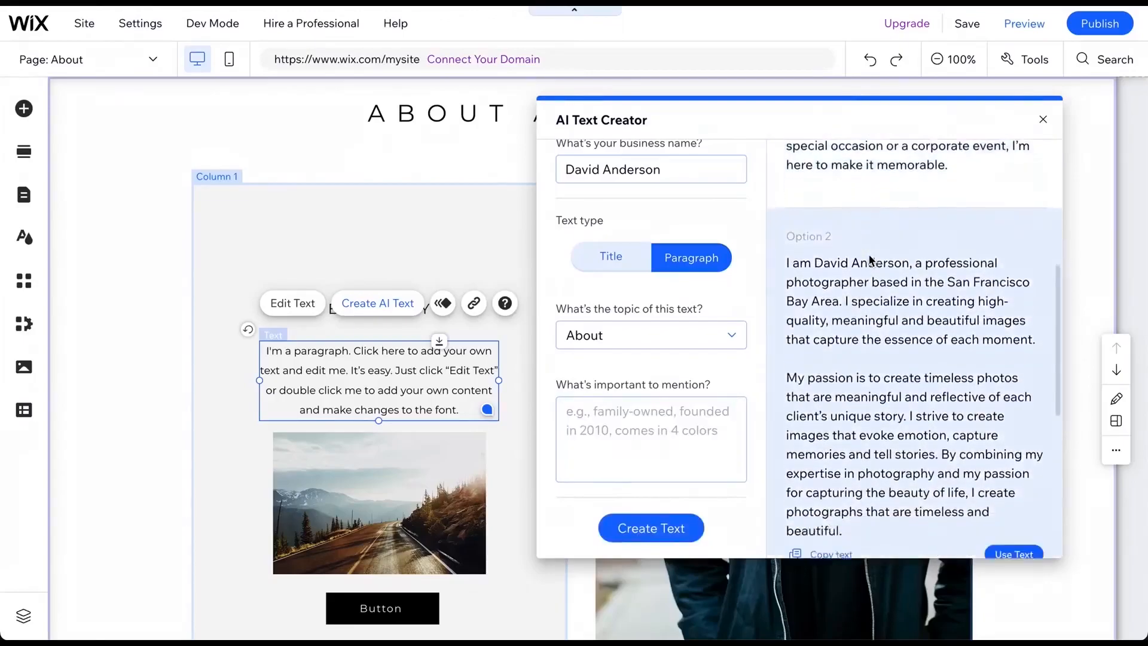
pyautogui.click(1013, 538)
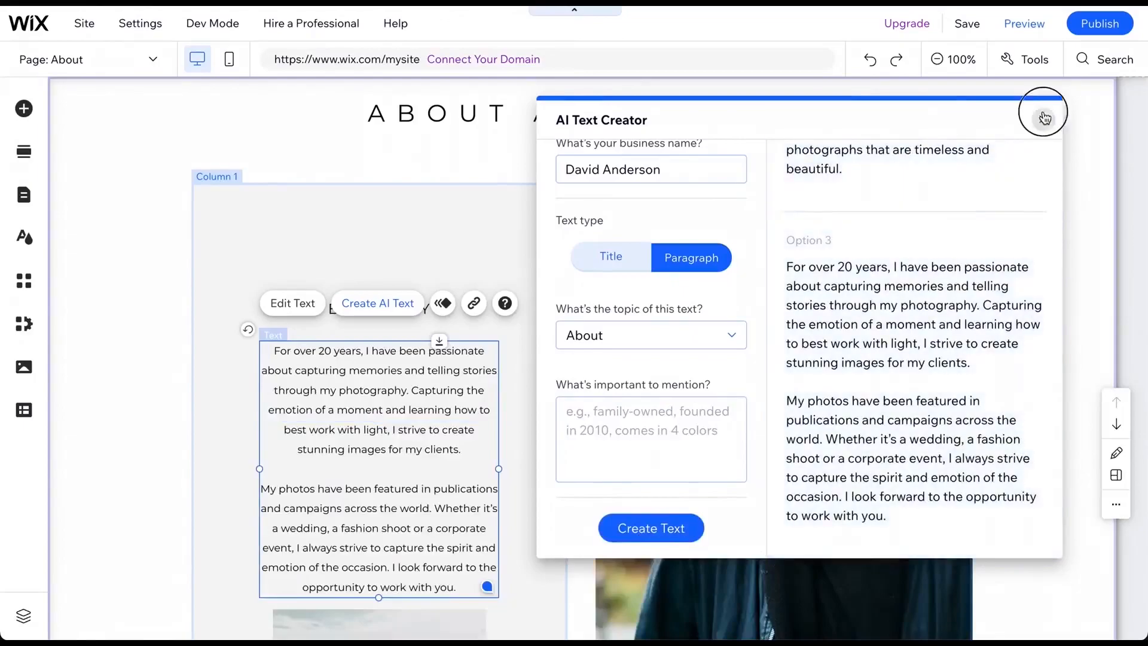
pyautogui.click(1043, 119)
# - Switch the editor to the Portfolio page
pyautogui.scroll(-6, 579, 363)
pyautogui.scroll(4, 579, 364)
pyautogui.scroll(5, 579, 364)
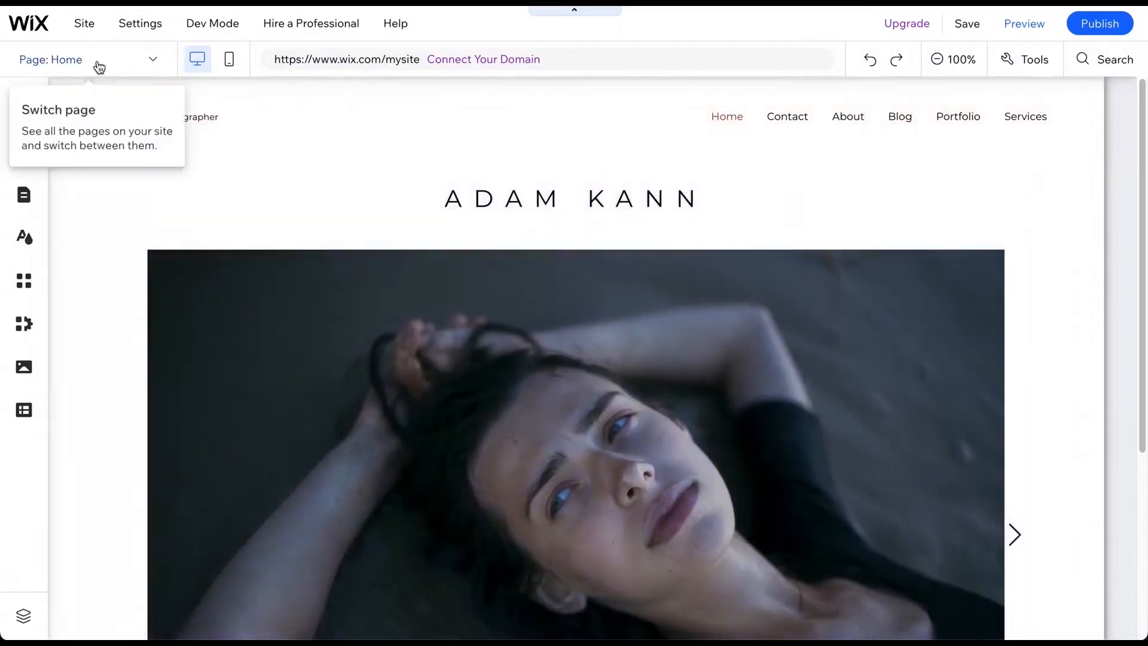
pyautogui.click(97, 61)
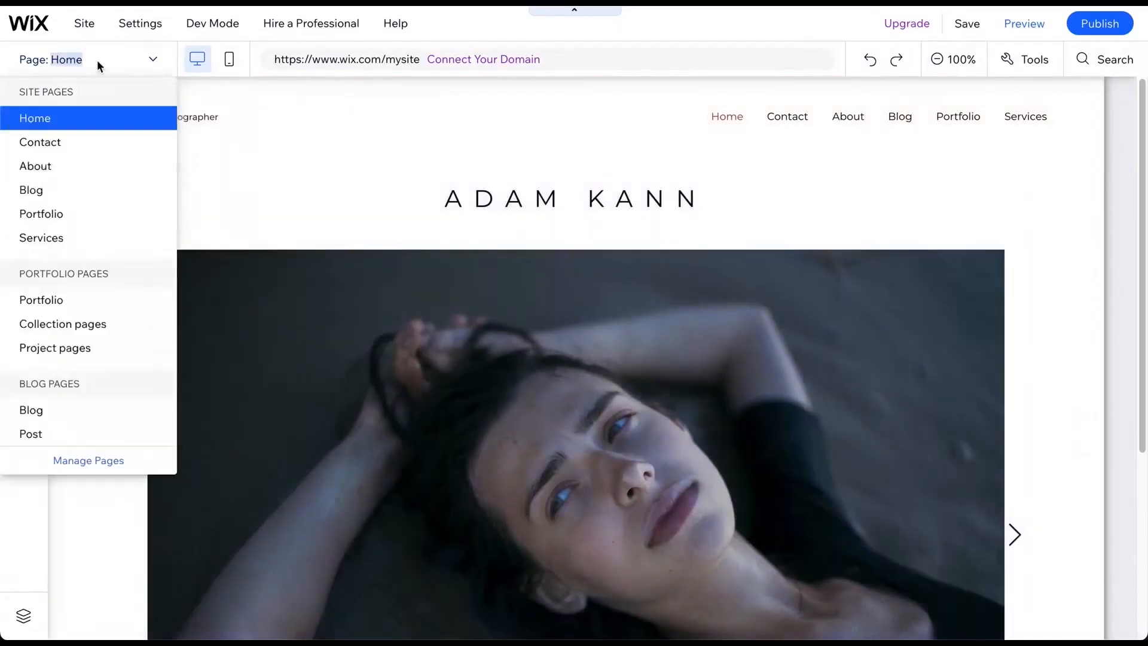
pyautogui.click(62, 217)
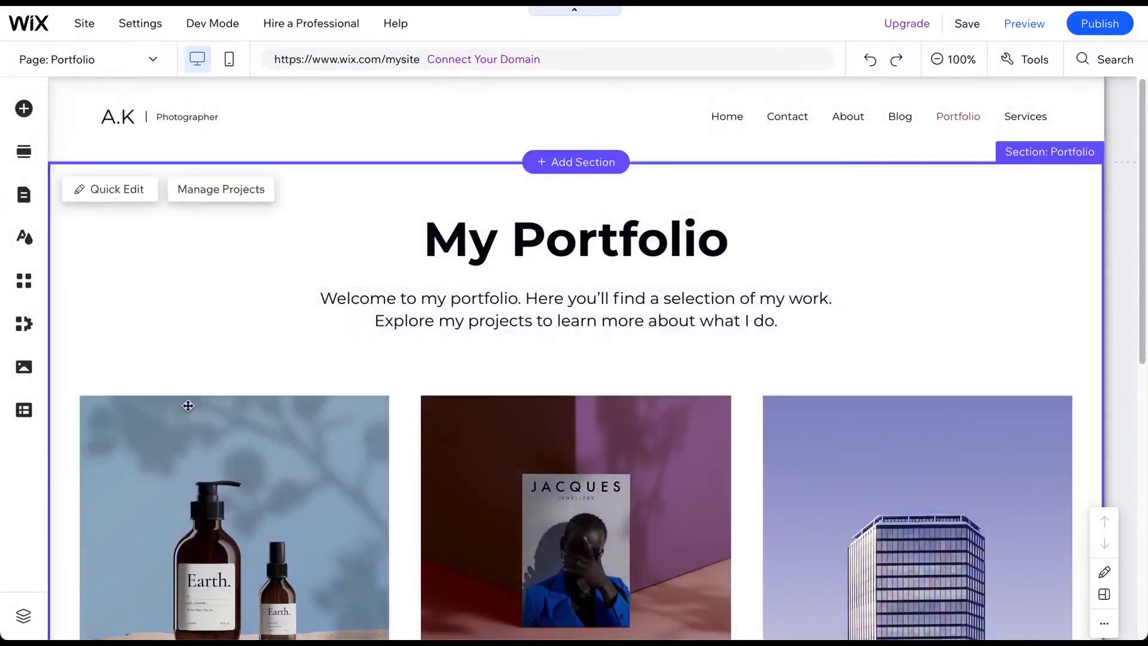
# - Open the first portfolio project in the dashboard and review its info and media
pyautogui.click(187, 406)
pyautogui.click(190, 361)
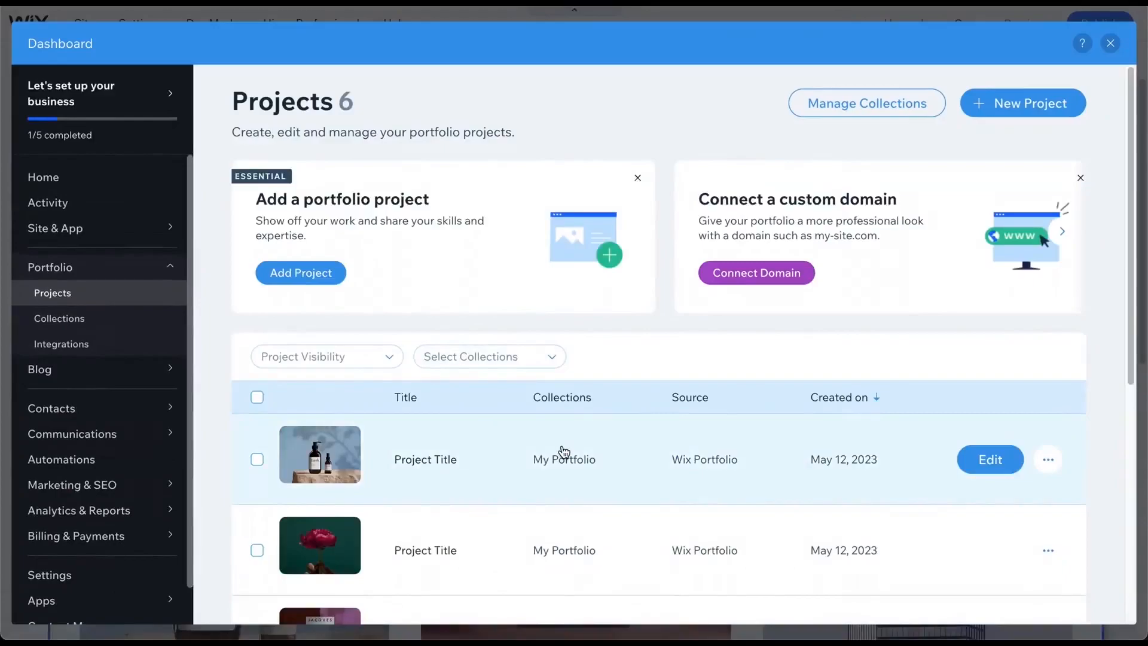
pyautogui.click(562, 453)
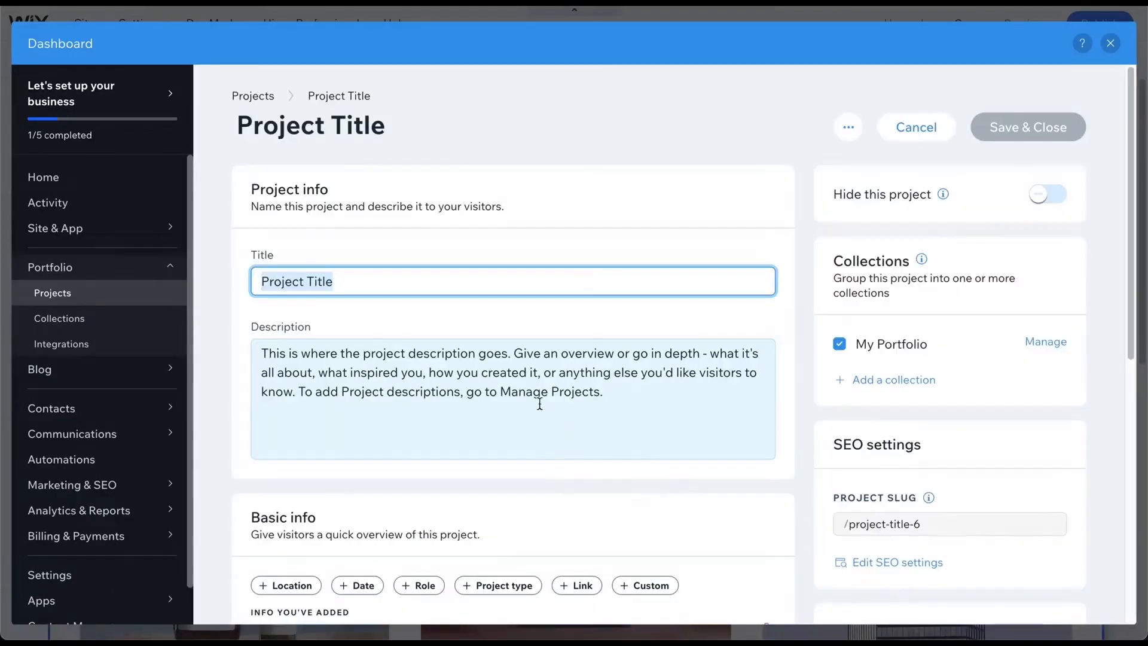
pyautogui.scroll(-2, 308, 295)
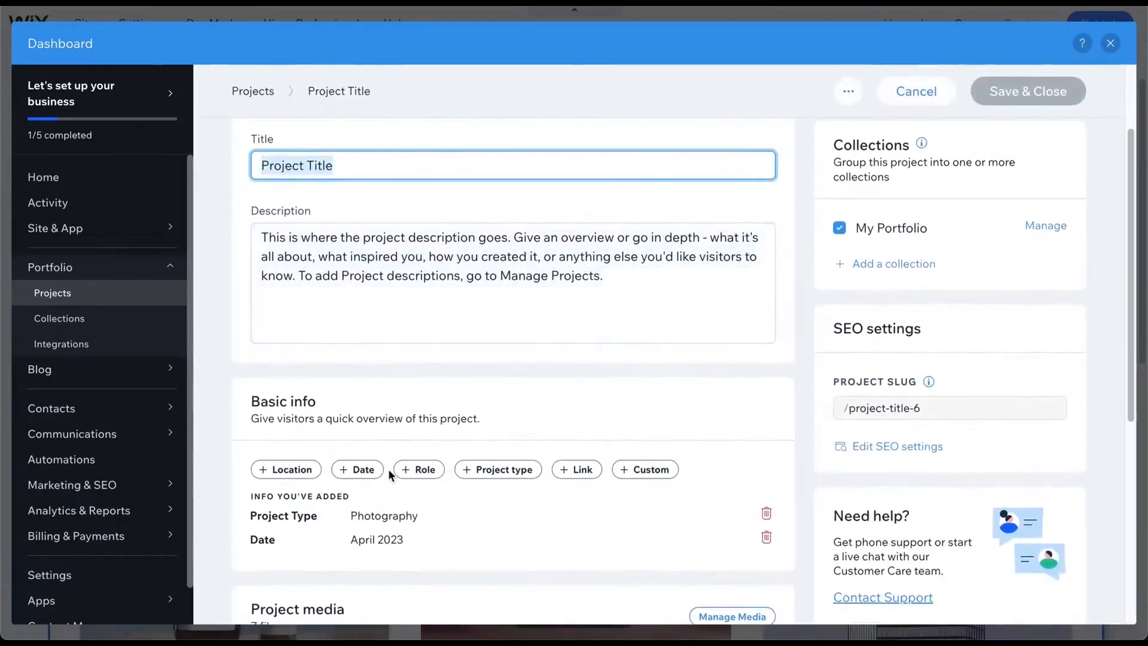
pyautogui.scroll(-2, 382, 476)
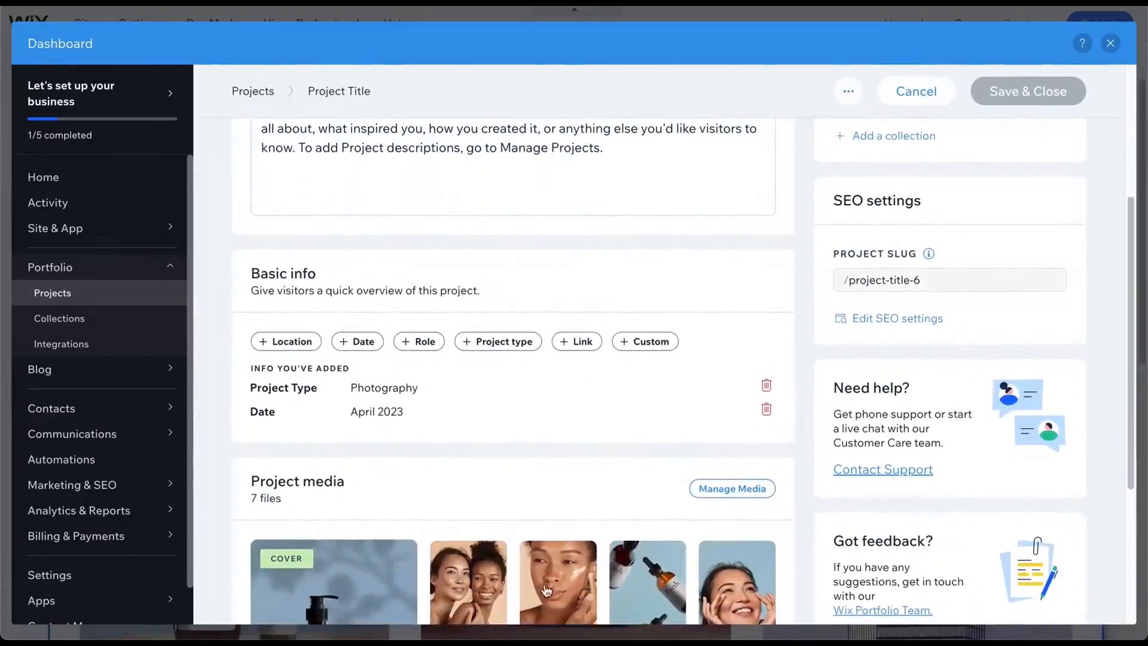
pyautogui.click(102, 328)
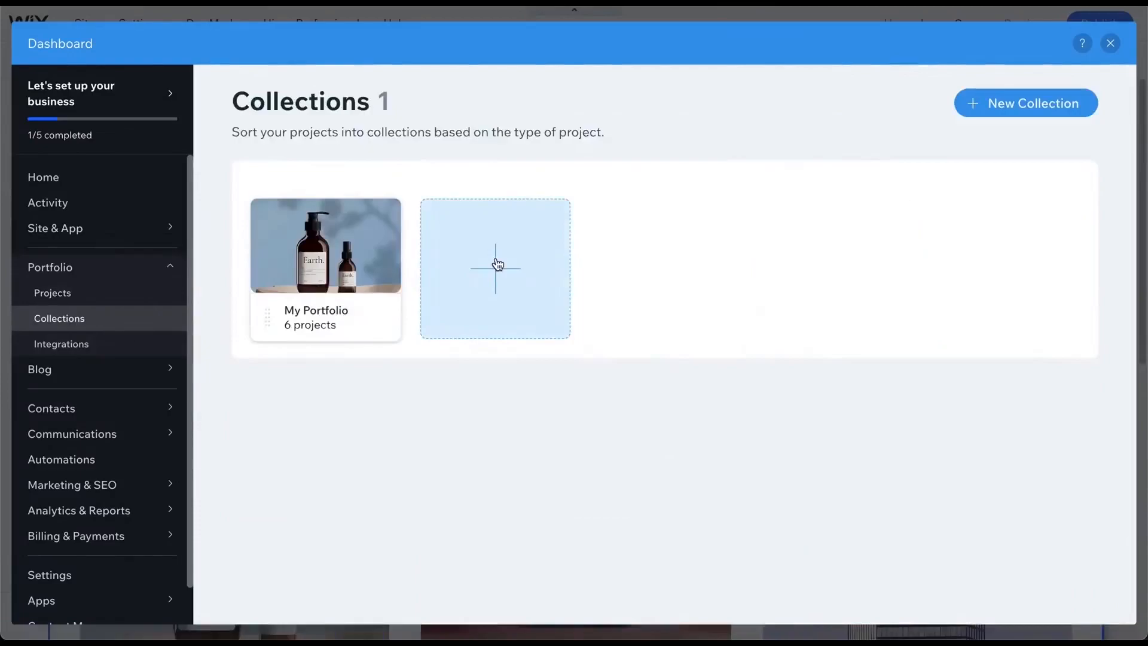
pyautogui.click(496, 265)
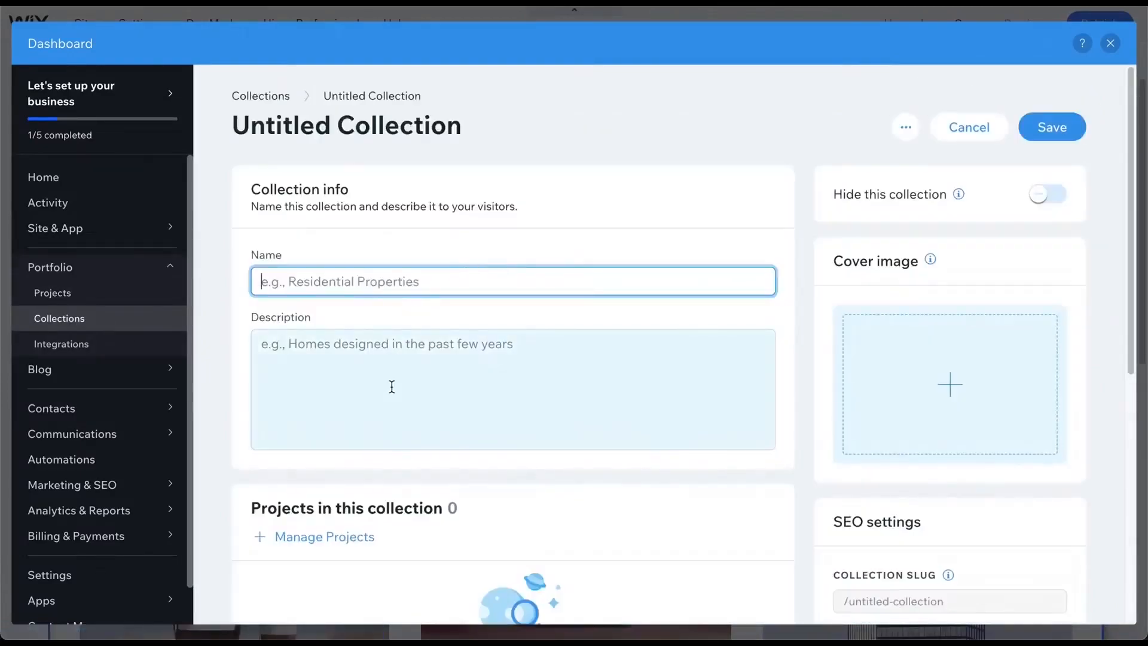
pyautogui.scroll(-4, 909, 402)
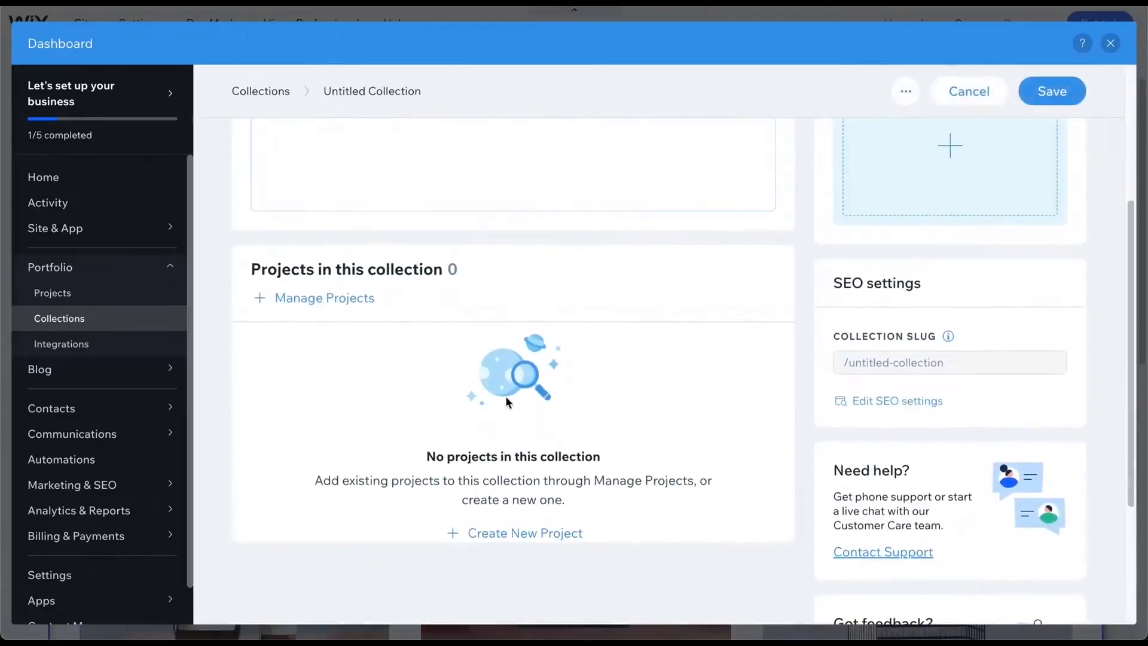
pyautogui.click(1109, 44)
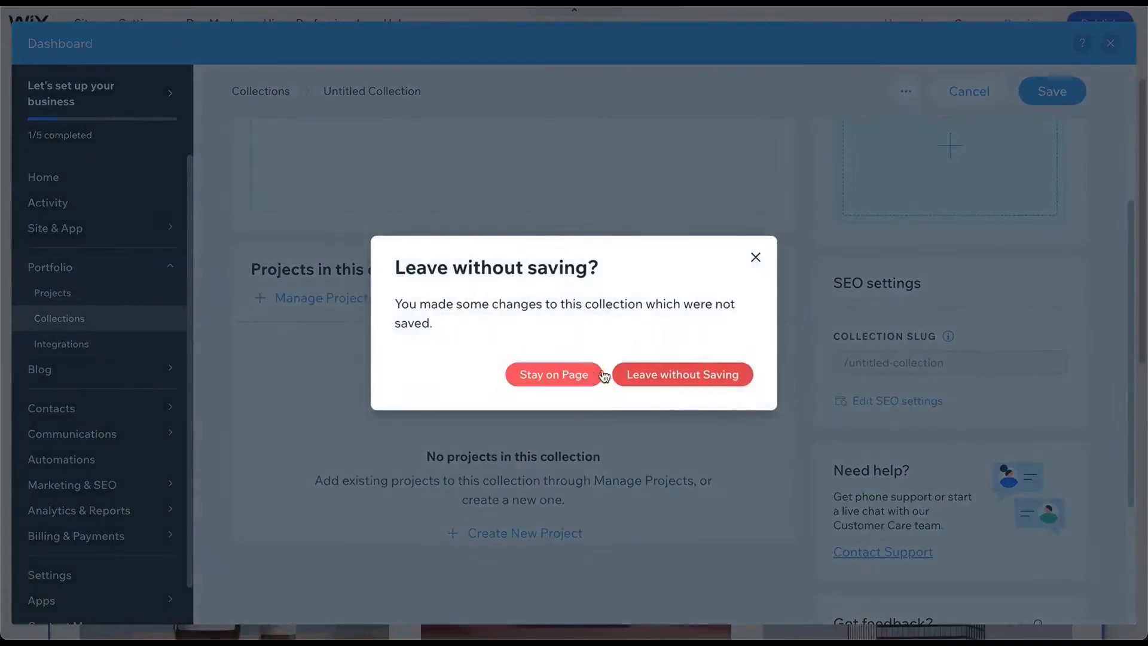
pyautogui.click(631, 375)
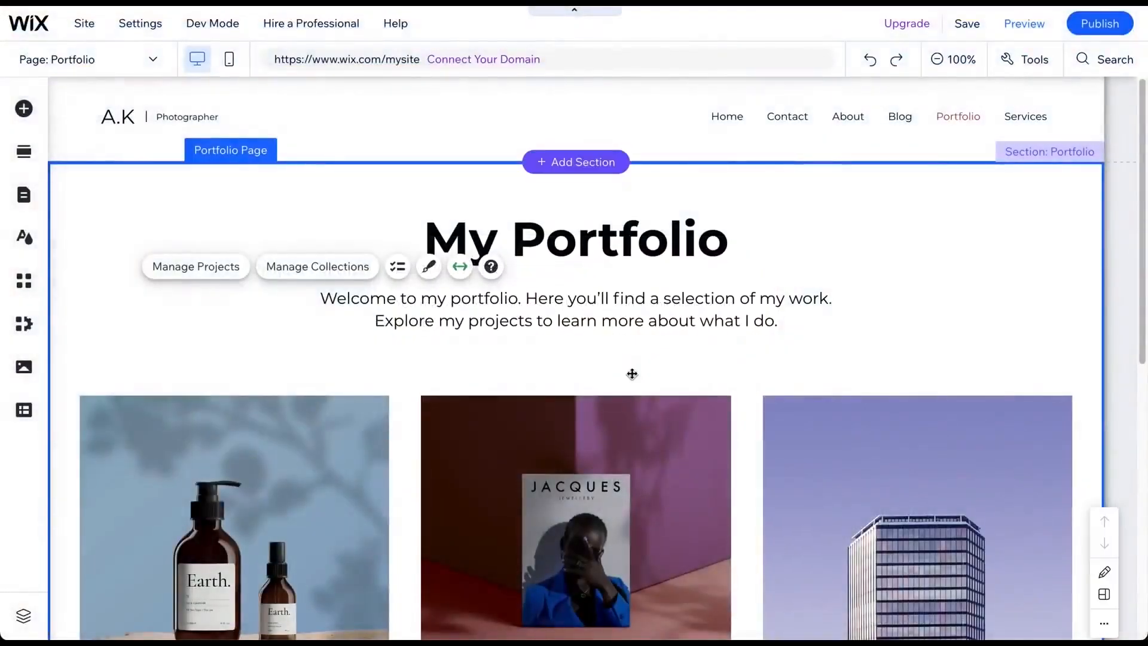
# - Browse the Portfolio Design layout options for the portfolio section
pyautogui.click(428, 267)
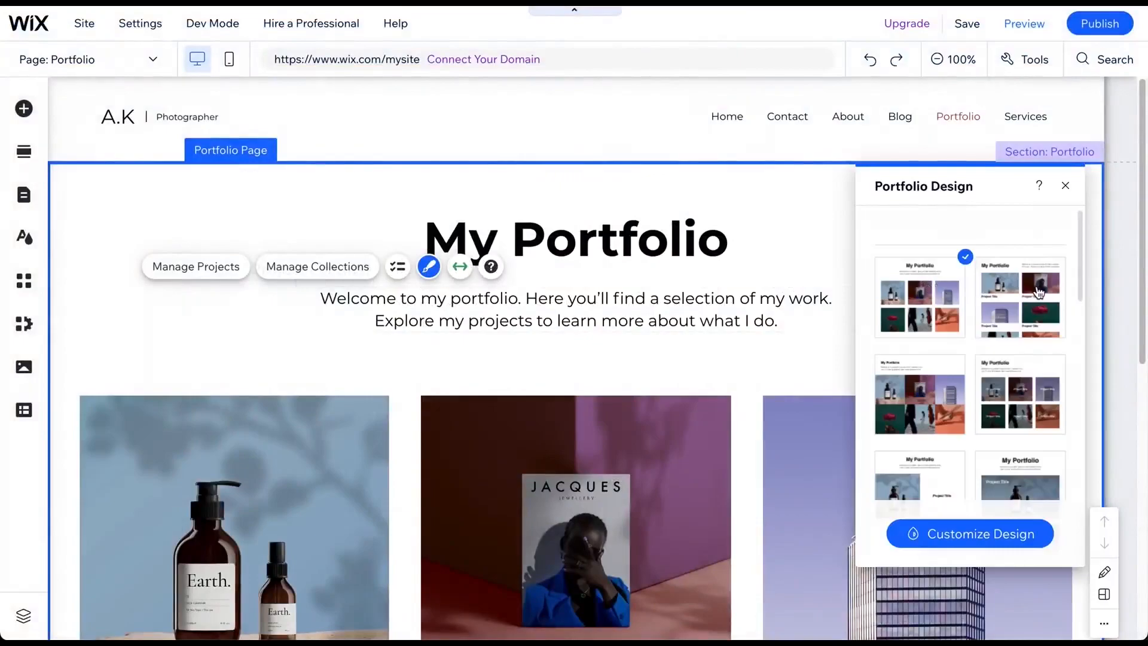
pyautogui.scroll(-3, 1016, 293)
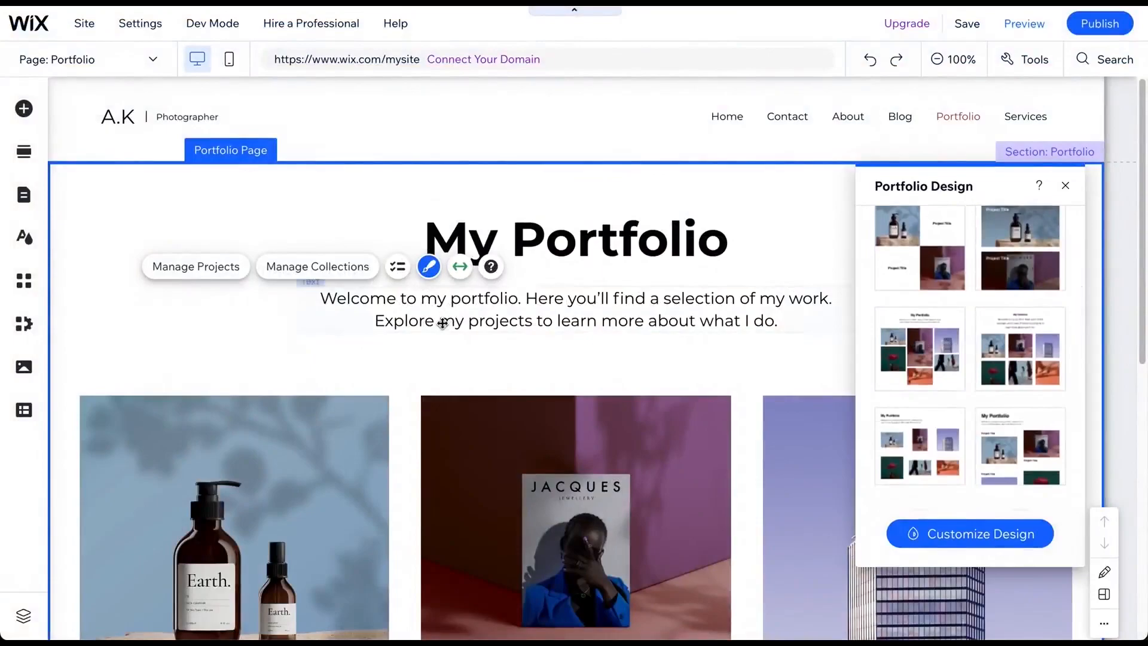
# - On the Blog page, create and publish a post titled 'My first post' with the body text 'text'
pyautogui.click(92, 59)
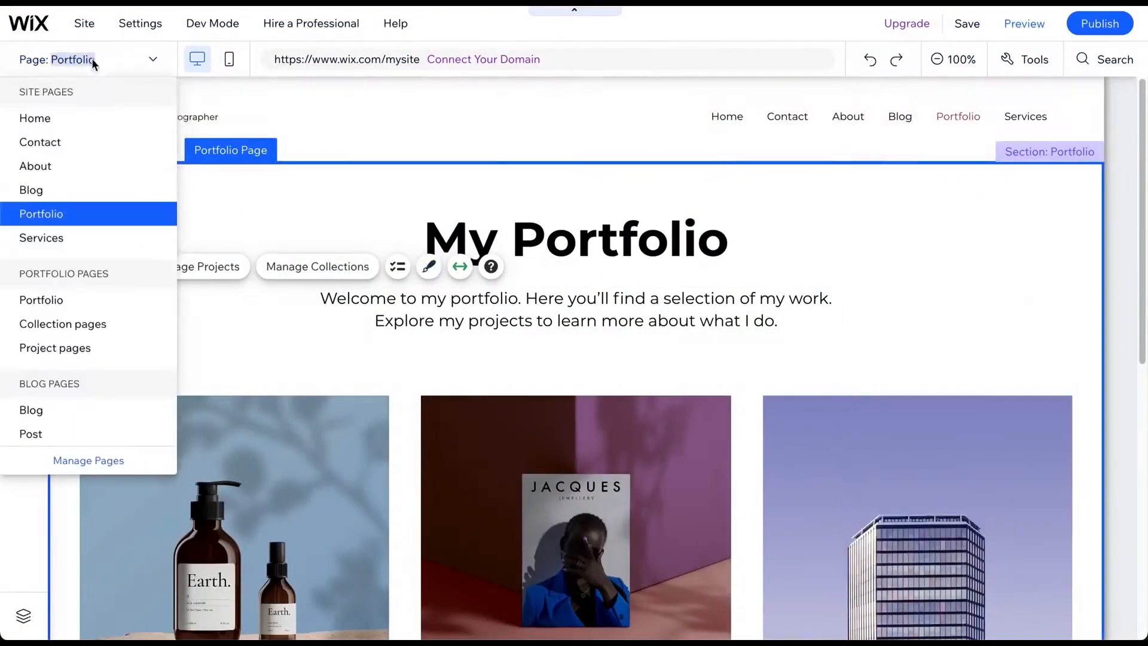
pyautogui.click(48, 191)
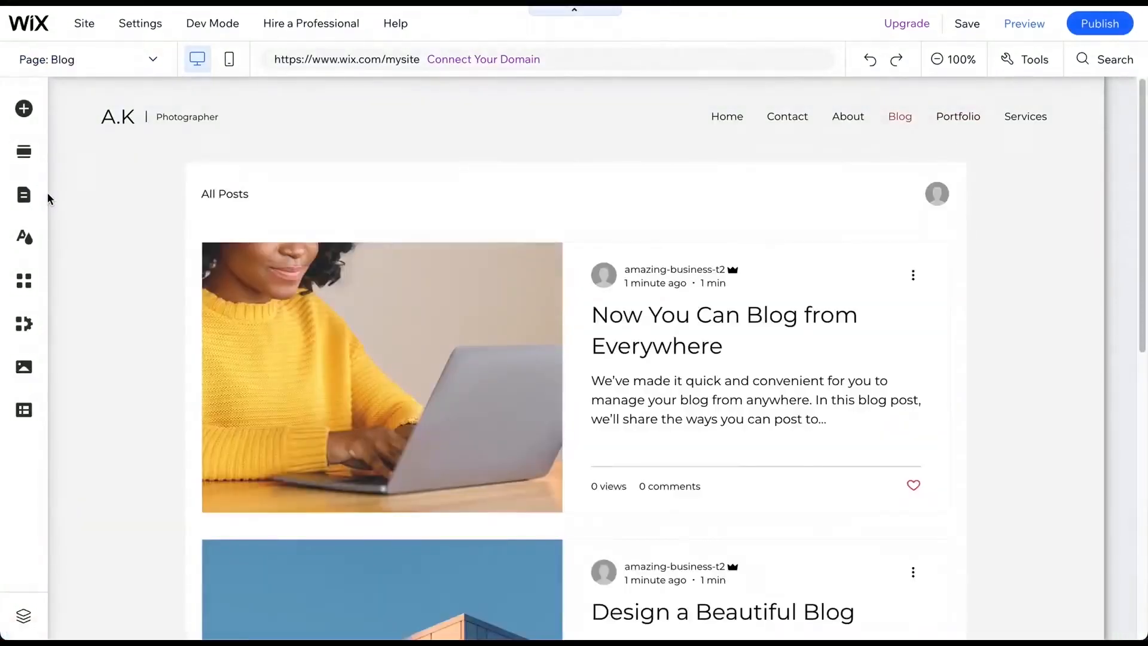
pyautogui.moveTo(210, 217)
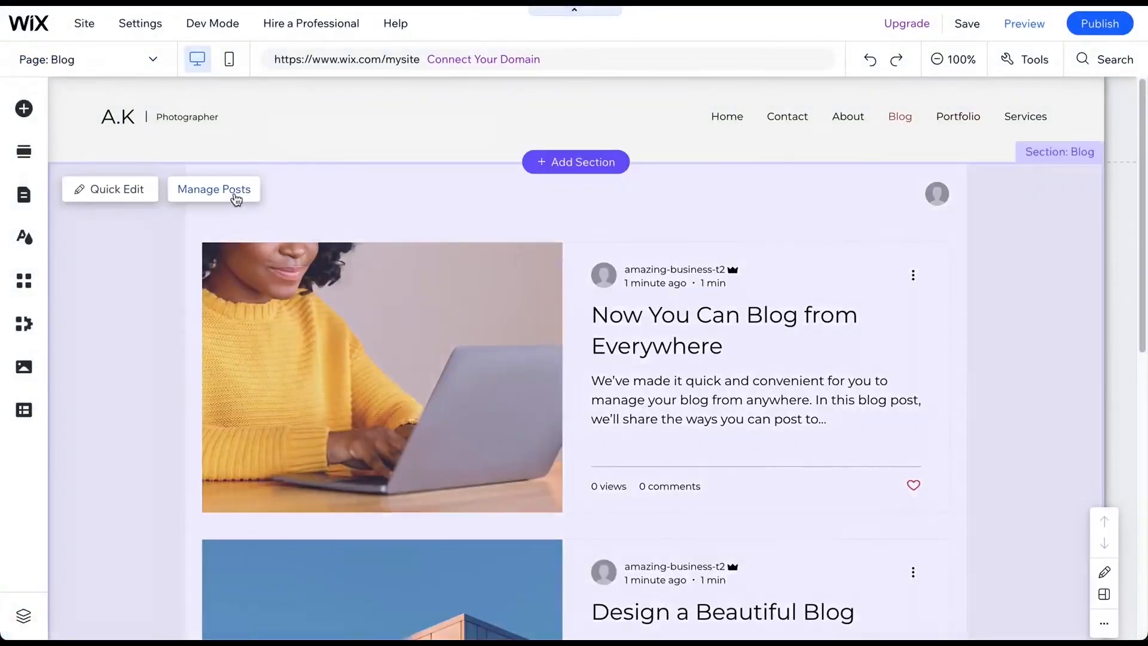
pyautogui.click(236, 194)
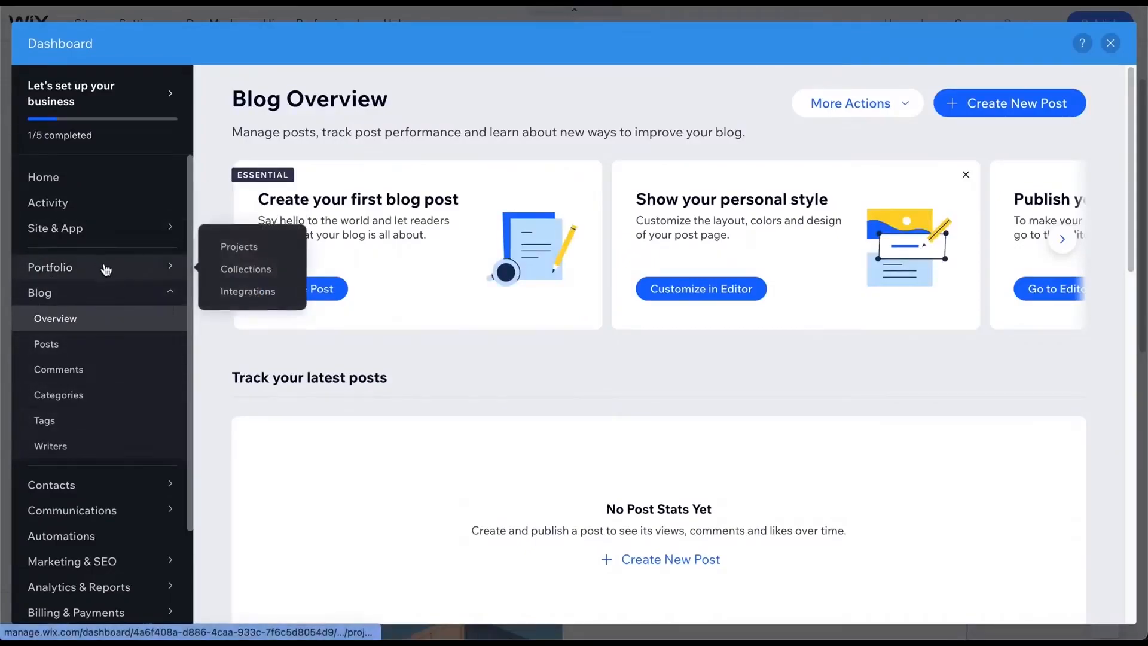
pyautogui.click(1018, 106)
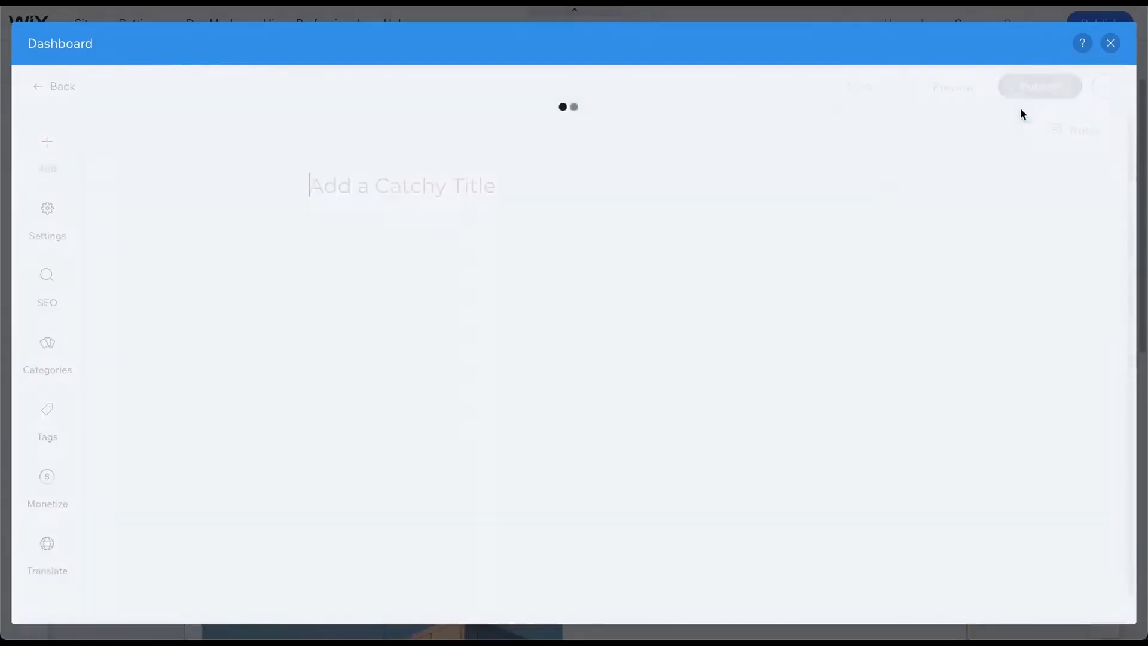
pyautogui.write('My ')
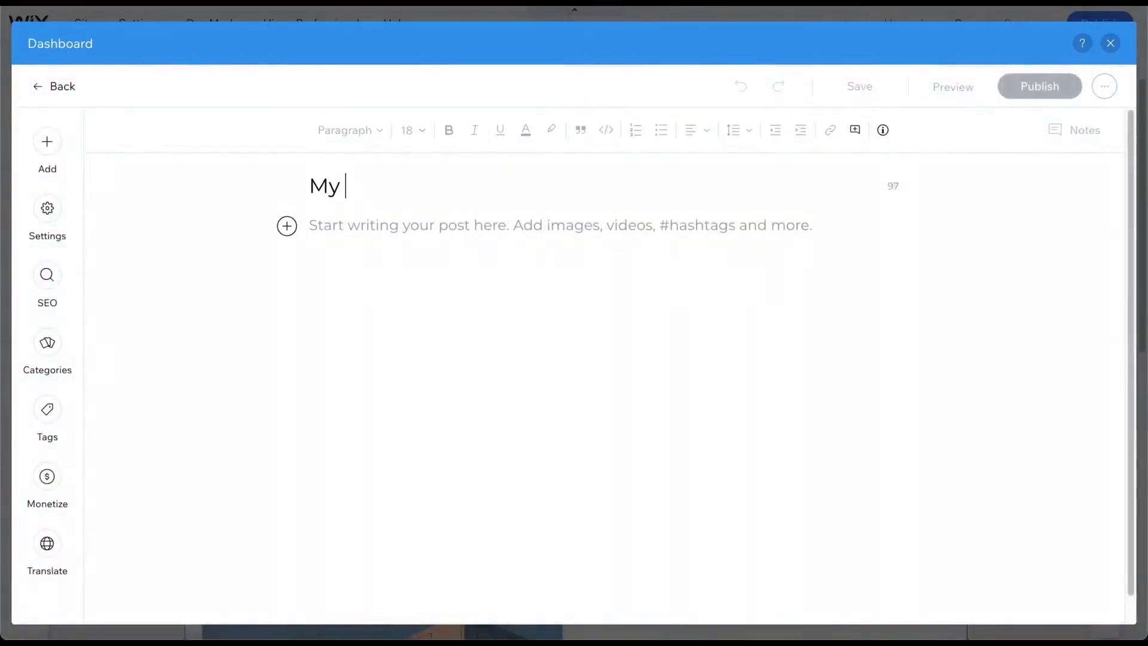
pyautogui.write('first post')
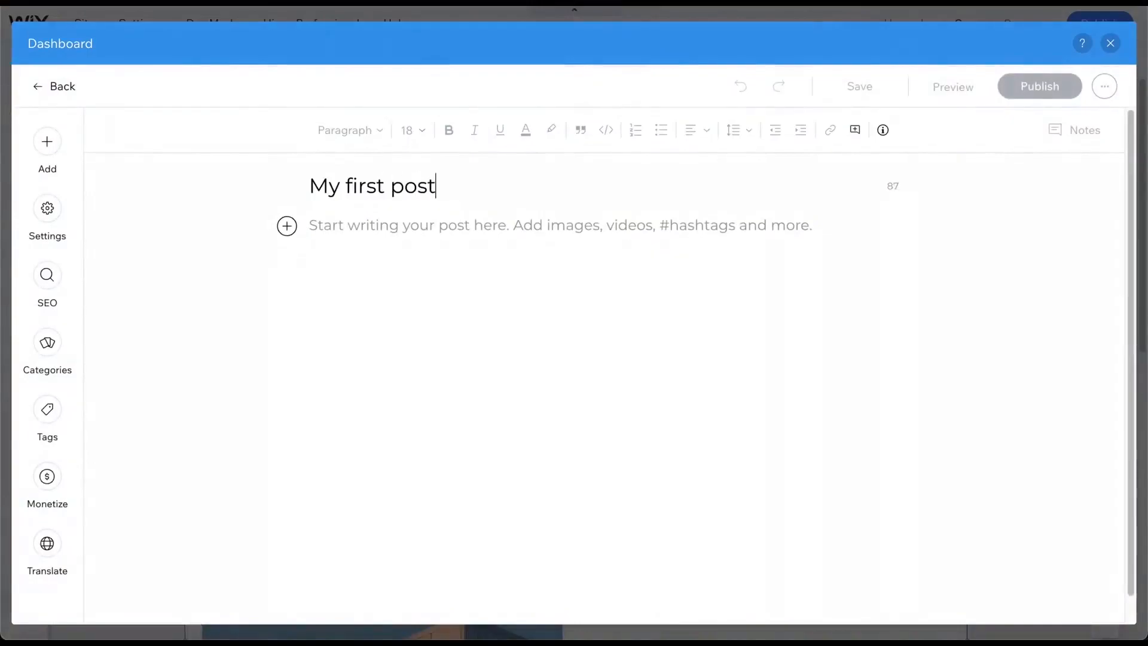
pyautogui.click(677, 224)
pyautogui.write('text')
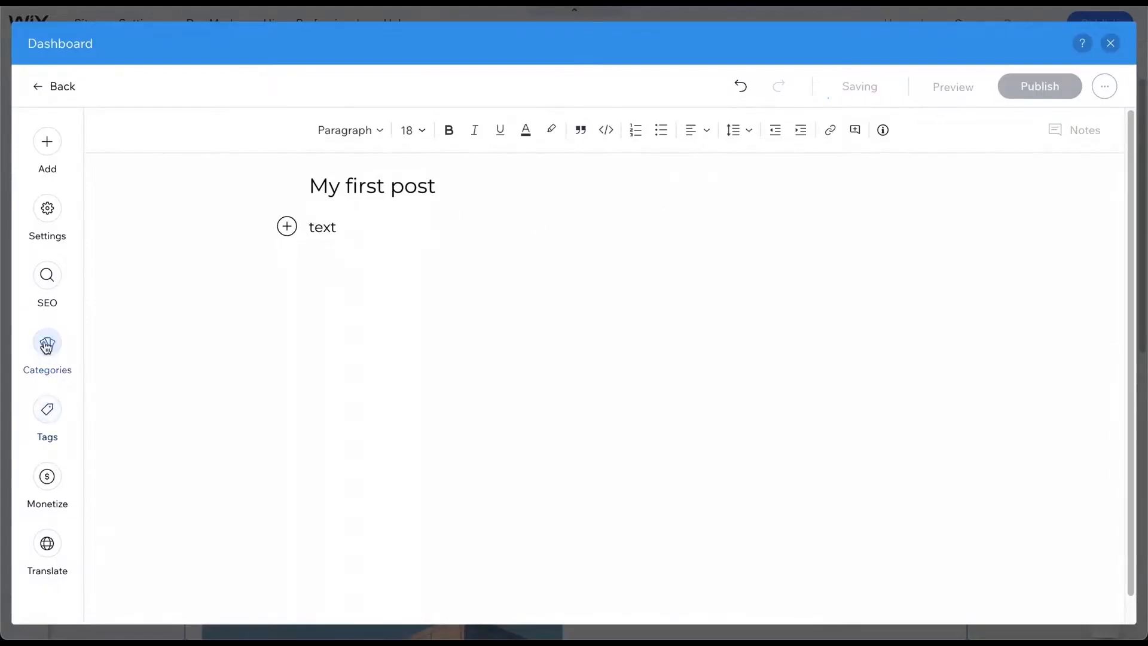
pyautogui.click(1014, 89)
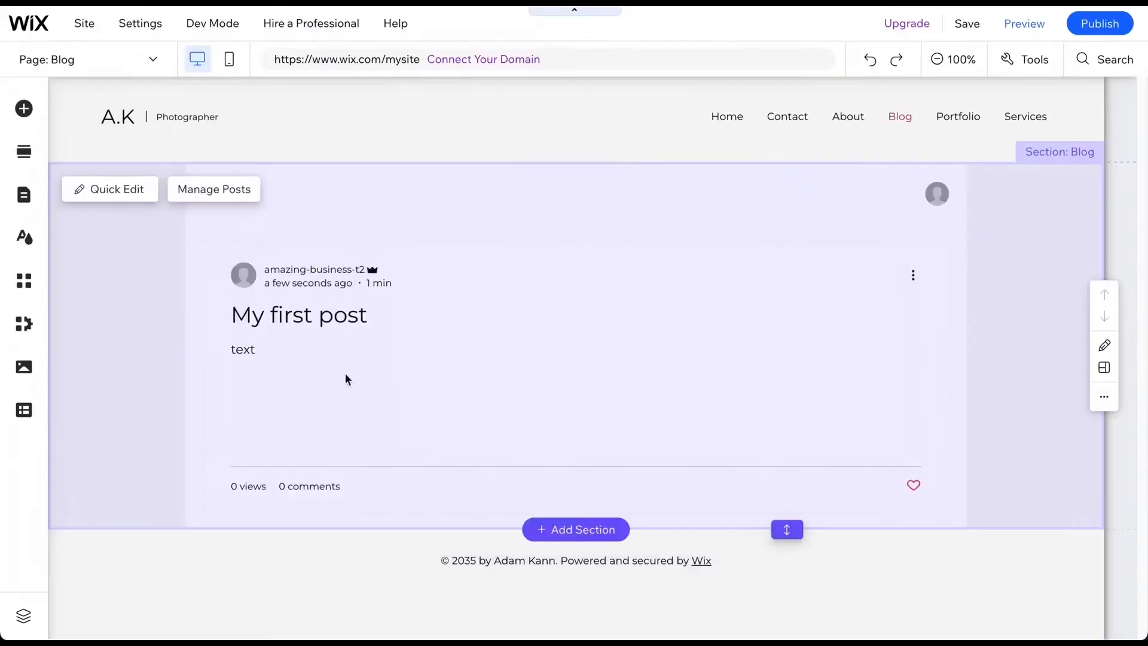
# - Open the blog's overview in the dashboard through Manage Posts
pyautogui.click(402, 306)
pyautogui.click(221, 189)
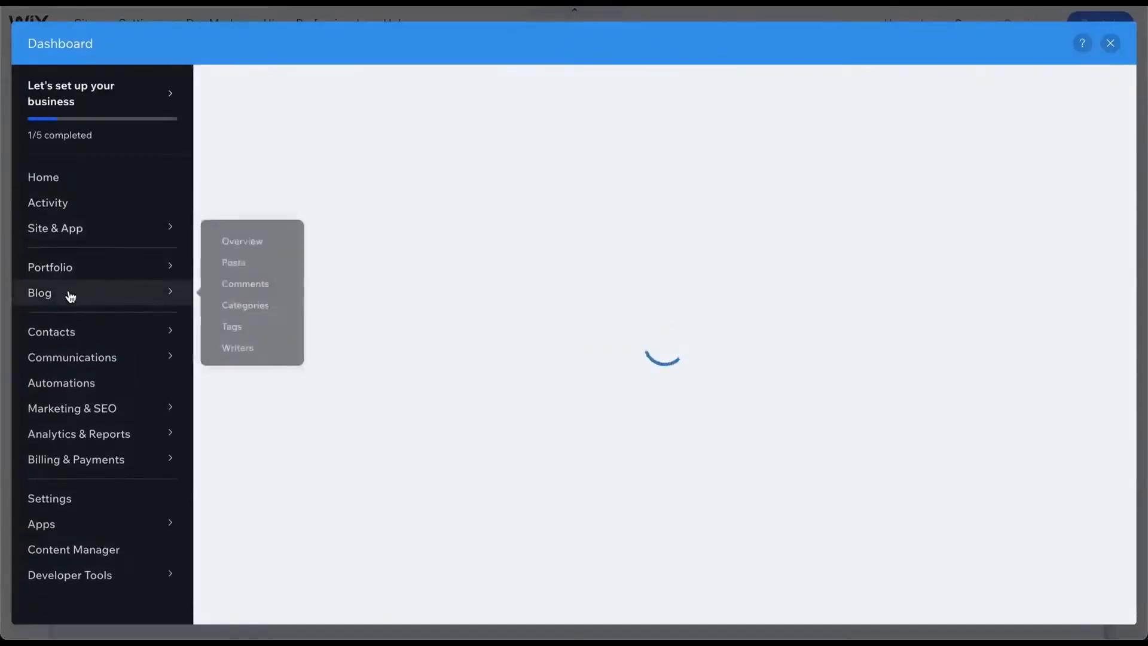
pyautogui.click(70, 294)
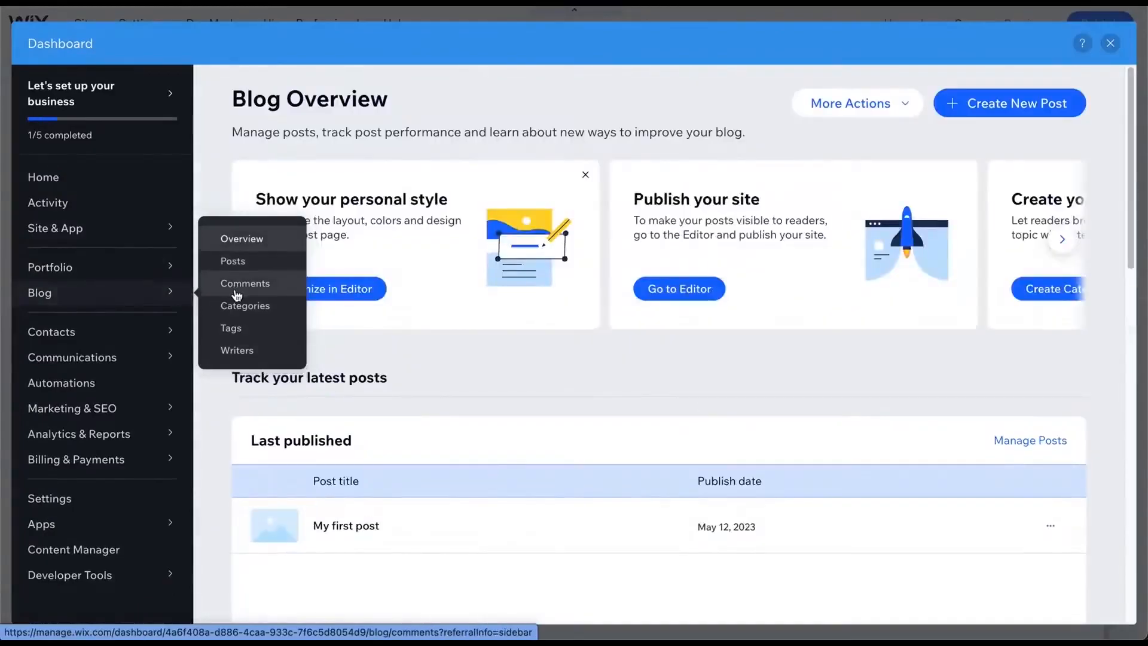
pyautogui.click(237, 287)
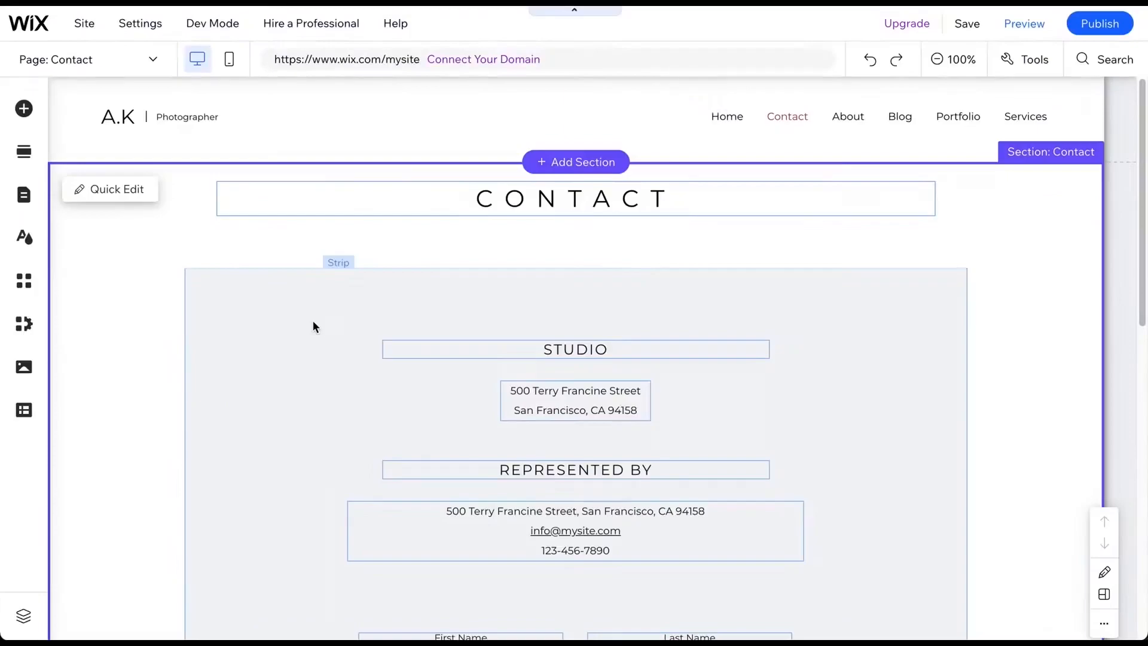
# - Inspect the Contact page's studio text and contact form fields, including the First Name field's input settings
pyautogui.click(589, 197)
pyautogui.click(637, 252)
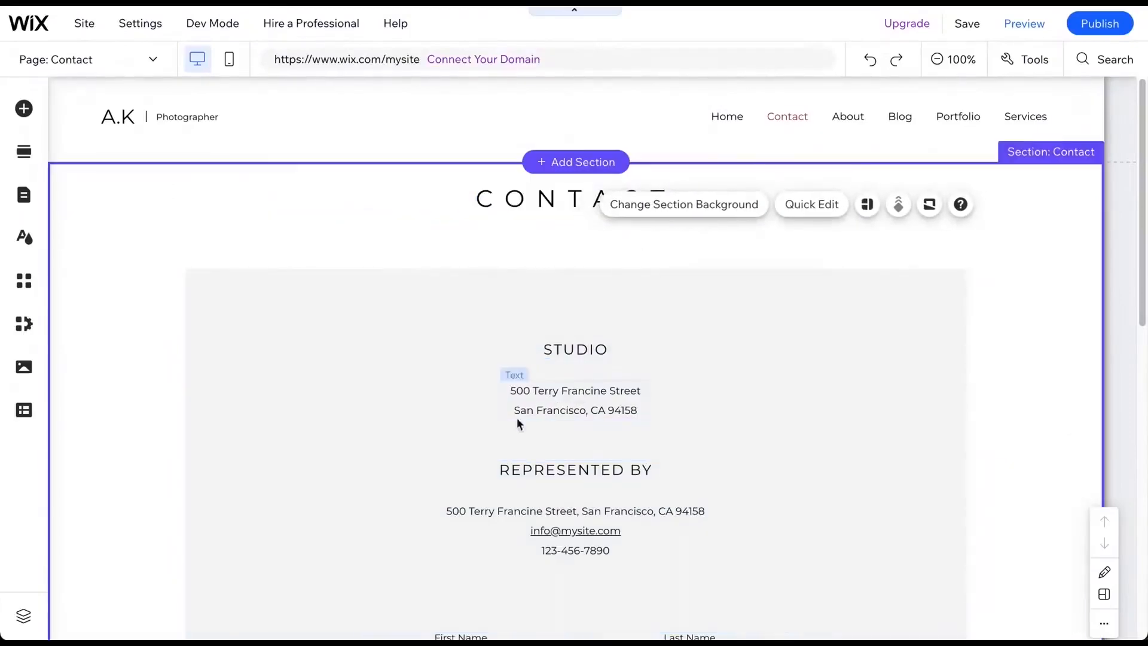
pyautogui.scroll(-7, 536, 540)
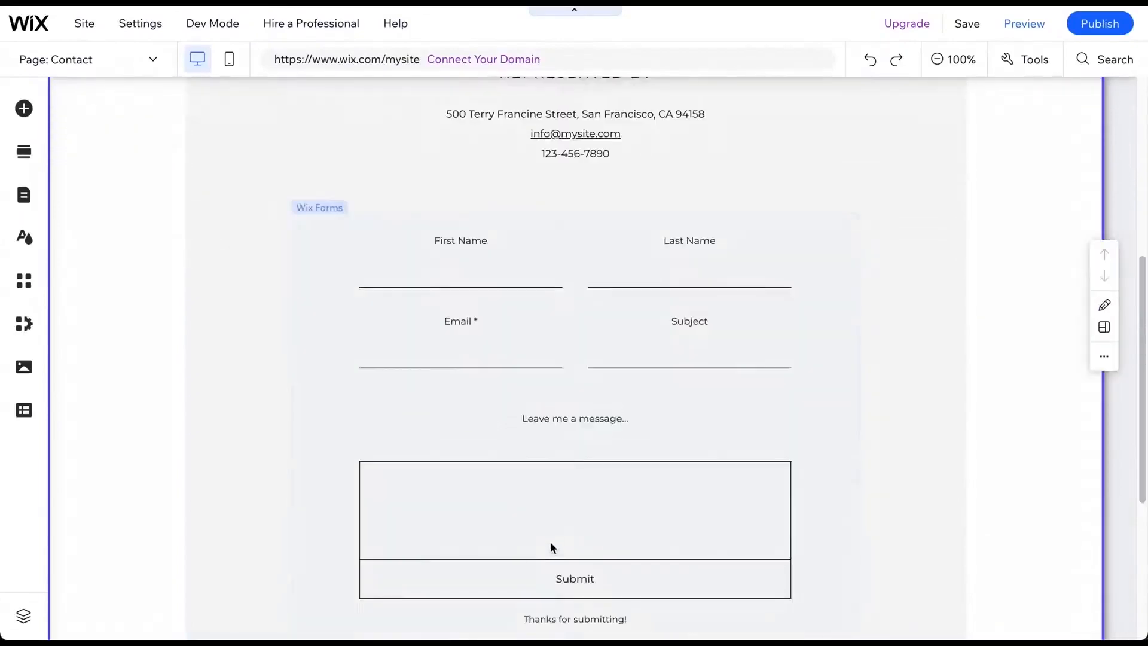
pyautogui.click(568, 260)
pyautogui.click(473, 240)
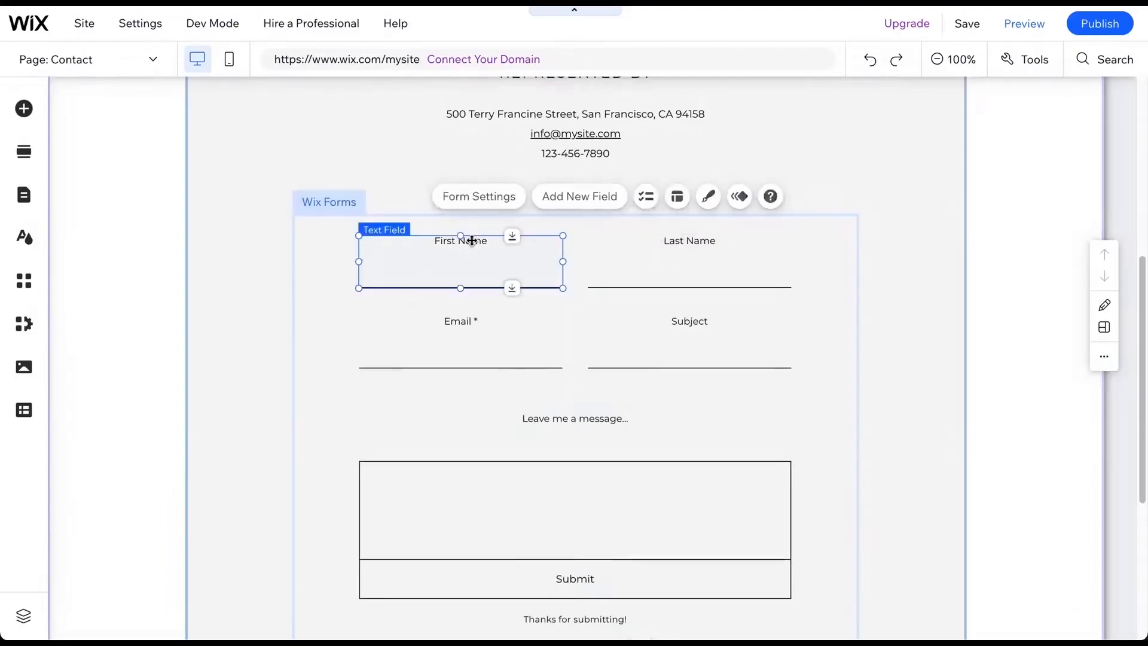
pyautogui.click(399, 327)
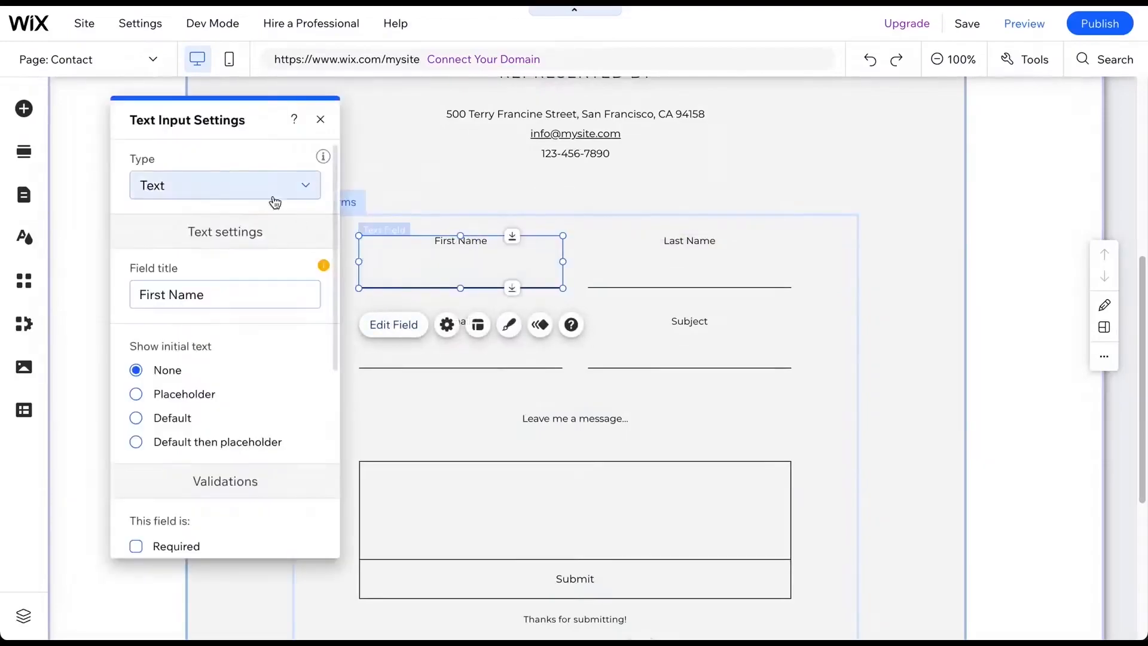
pyautogui.click(320, 120)
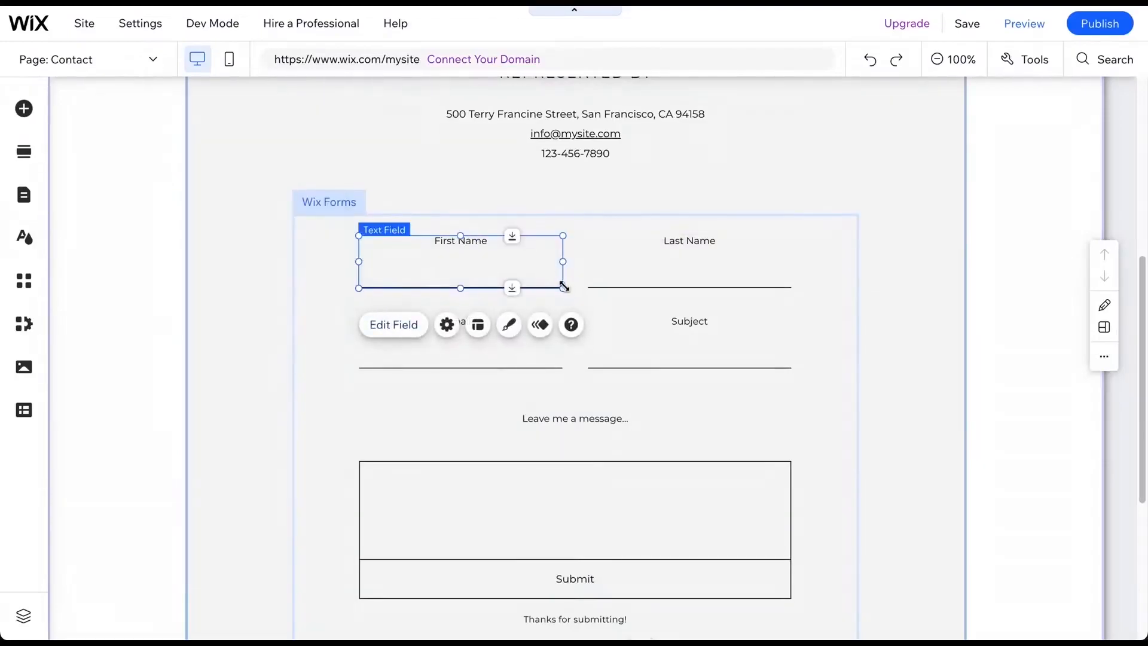
pyautogui.scroll(-3, 564, 289)
pyautogui.click(574, 432)
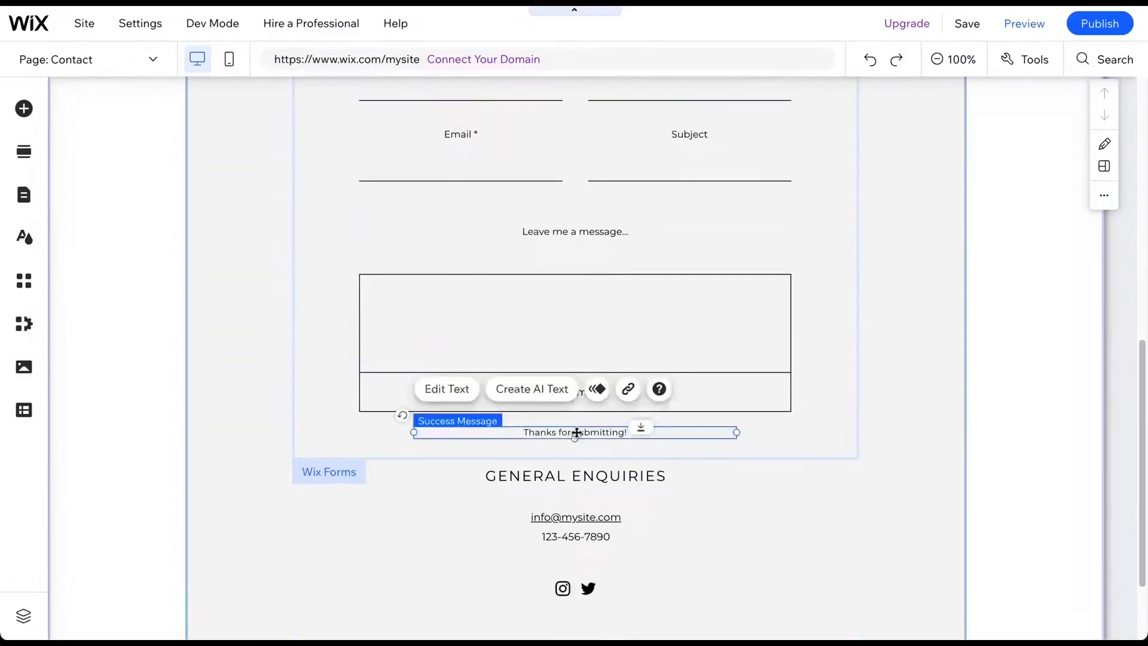
pyautogui.click(638, 225)
pyautogui.scroll(2, 639, 227)
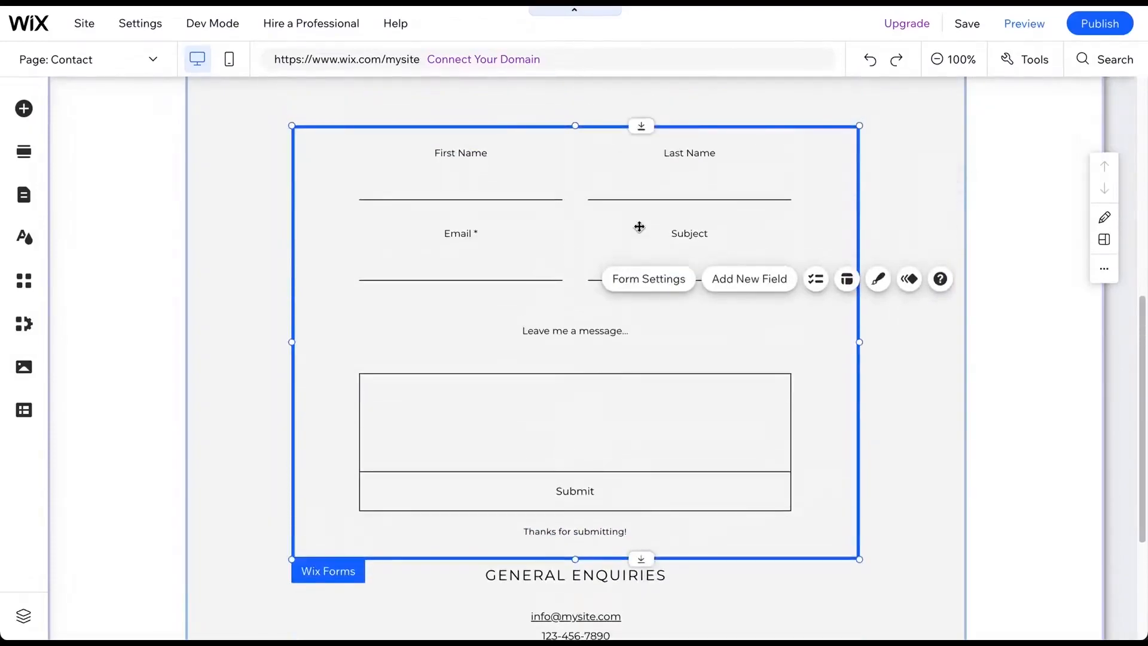
pyautogui.scroll(1, 639, 226)
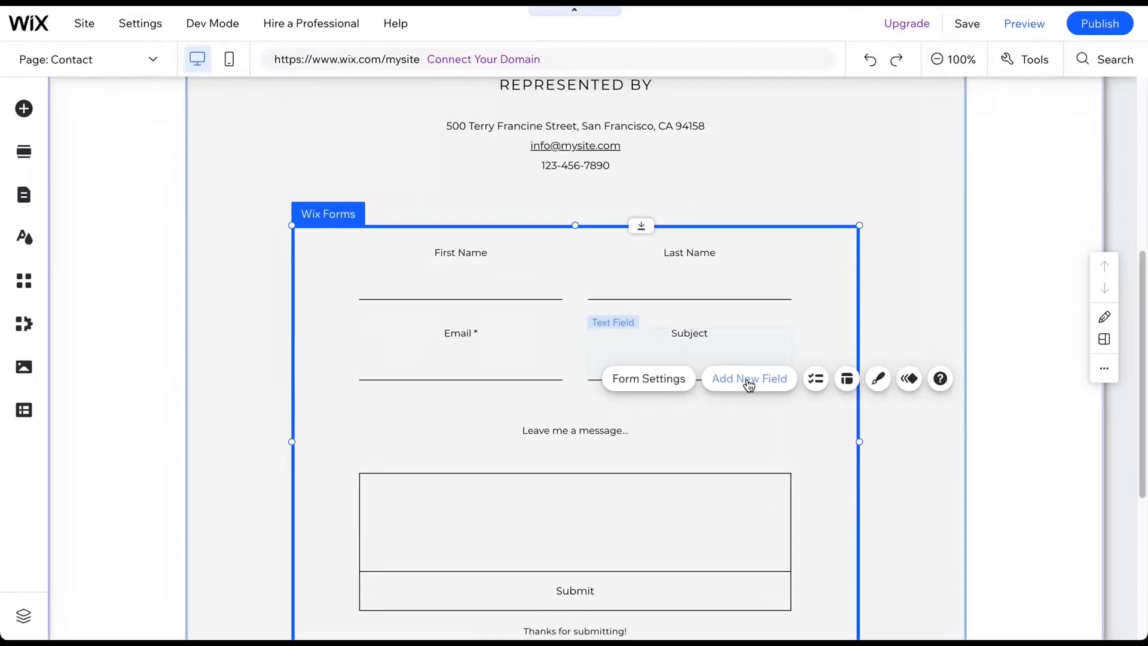
# - Add a Phone field to the contact form from the contact fields list
pyautogui.click(748, 380)
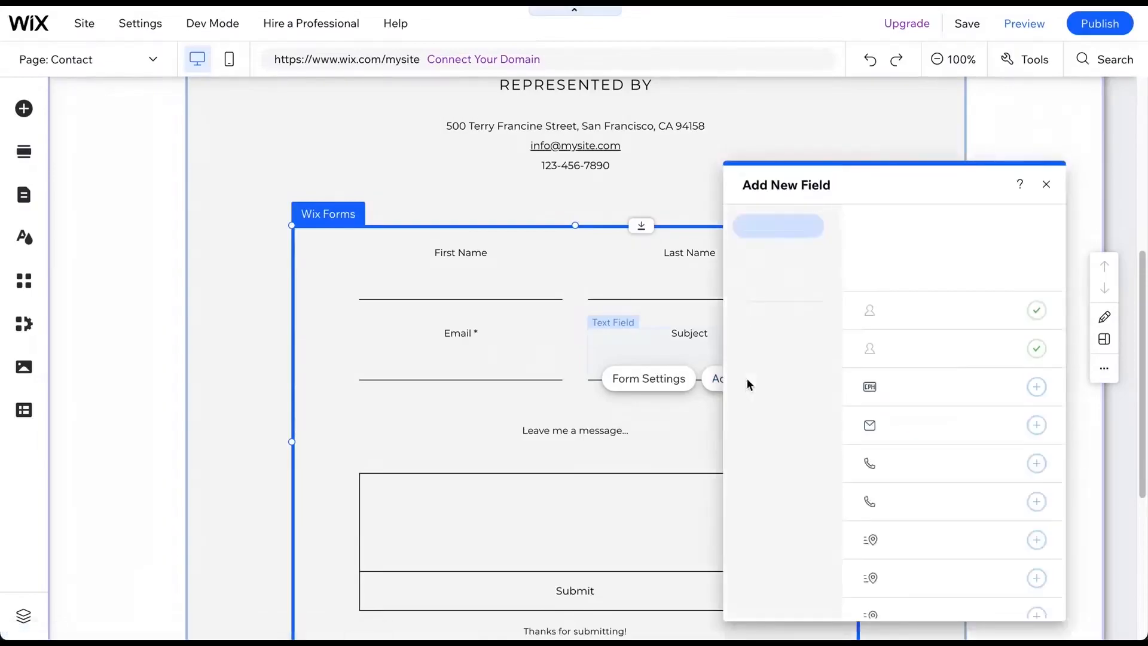
pyautogui.click(1030, 455)
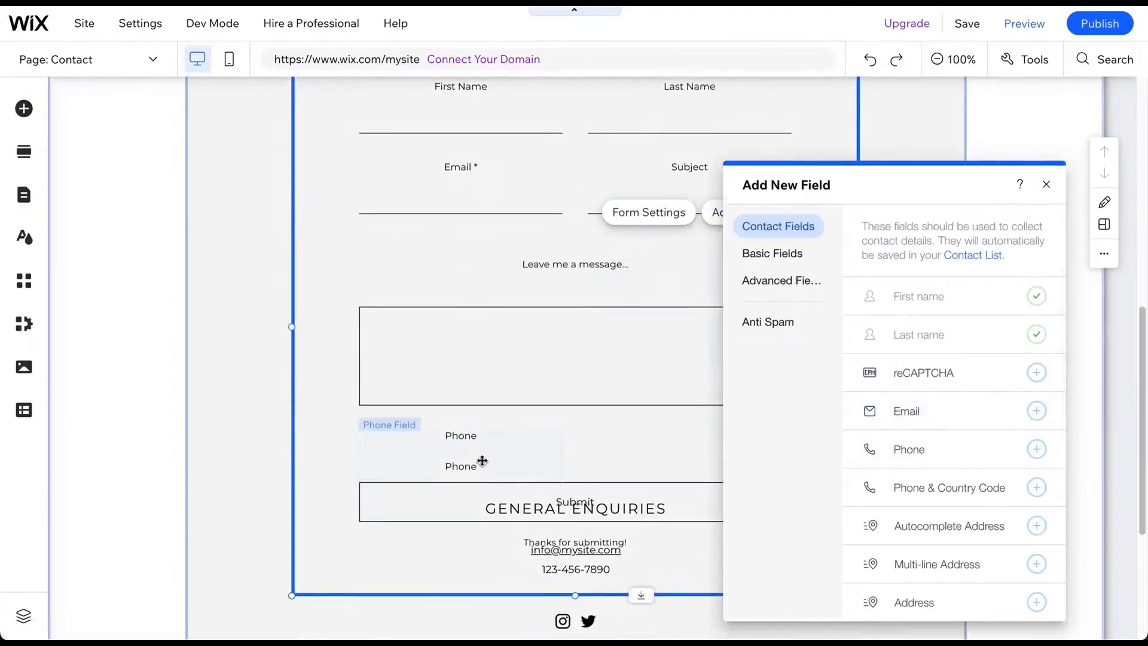
pyautogui.click(473, 456)
pyautogui.click(623, 456)
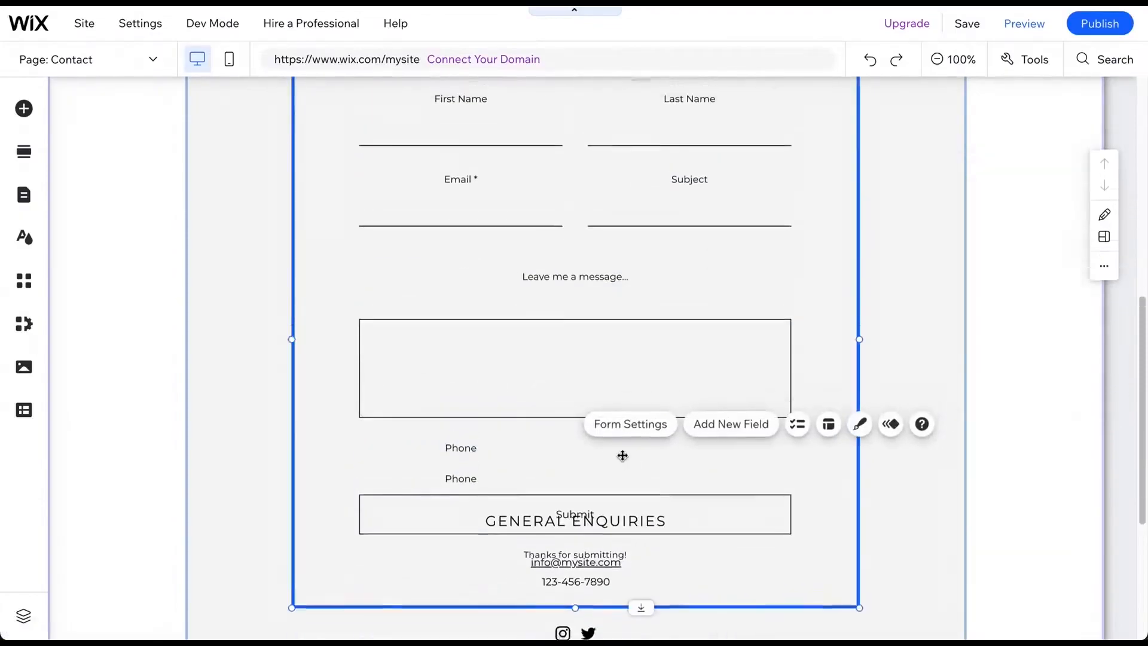
pyautogui.scroll(3, 657, 488)
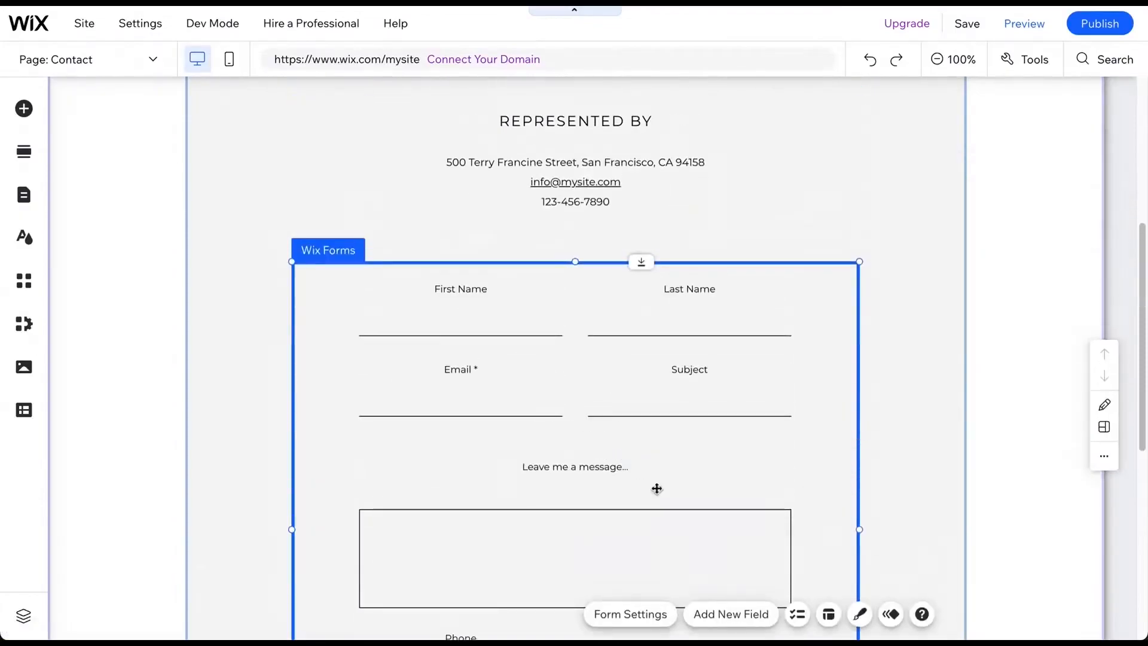
# - Create a submissions table for the contact form through its form settings
pyautogui.click(646, 618)
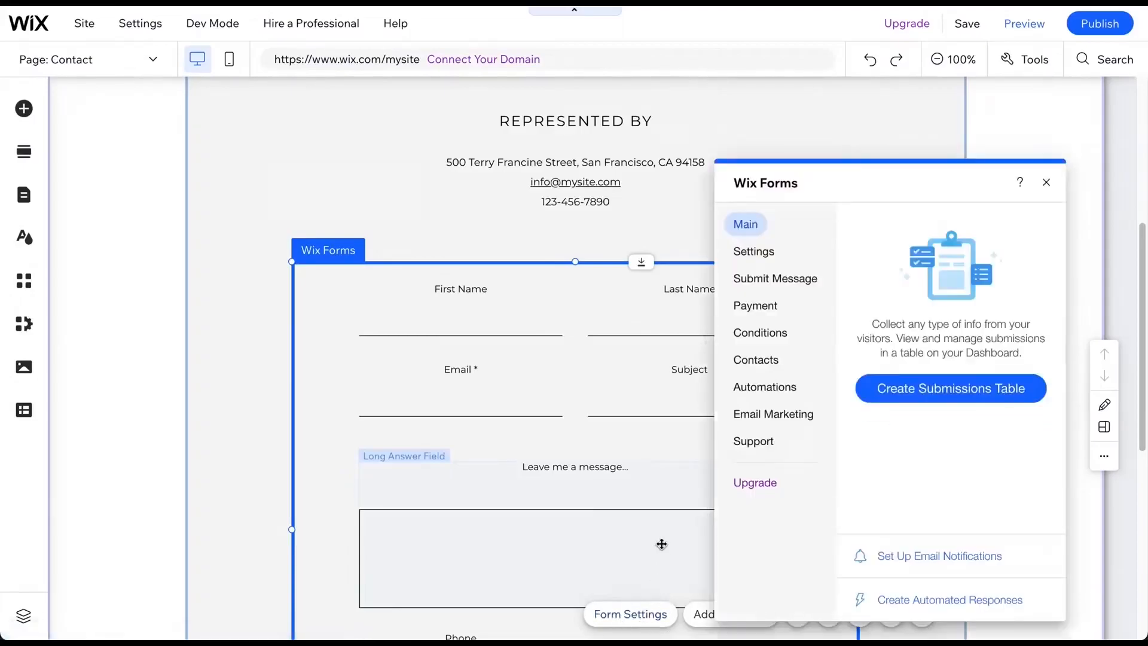
pyautogui.click(950, 391)
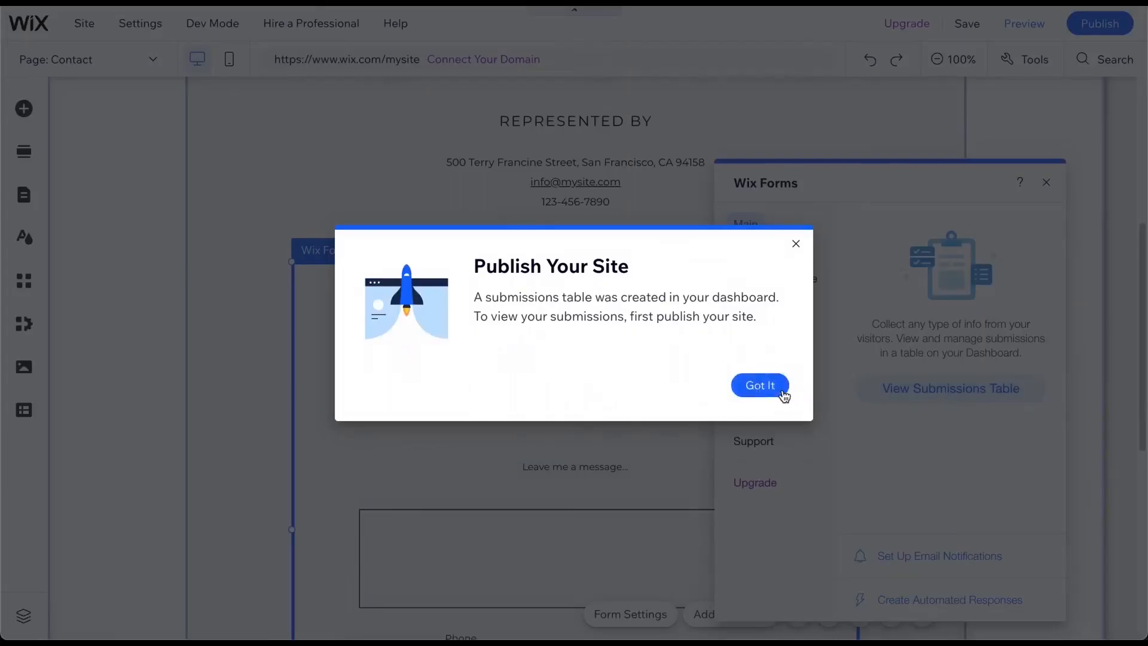
pyautogui.click(777, 390)
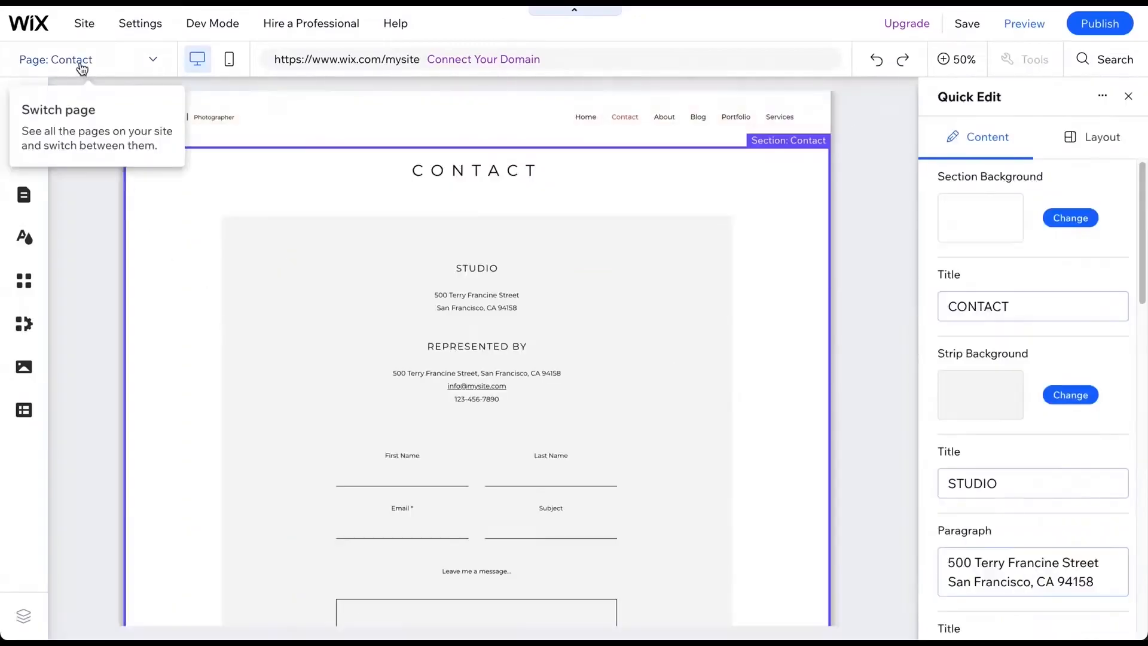
# - On the Services page, change the header column background to the blue building image
pyautogui.click(79, 61)
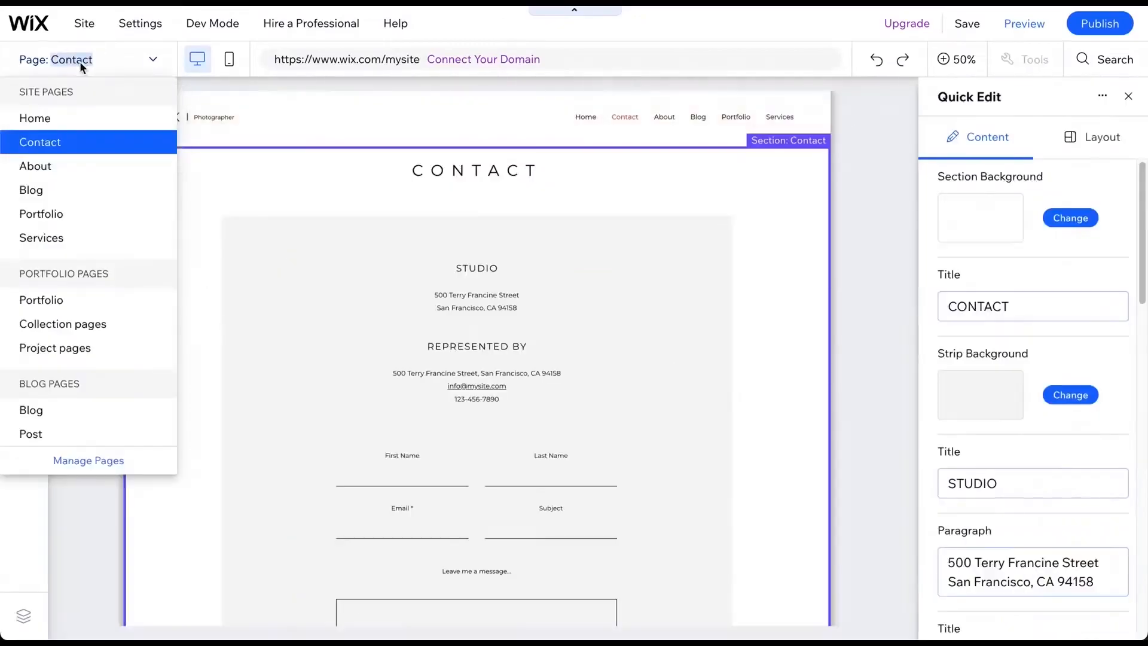
pyautogui.click(84, 237)
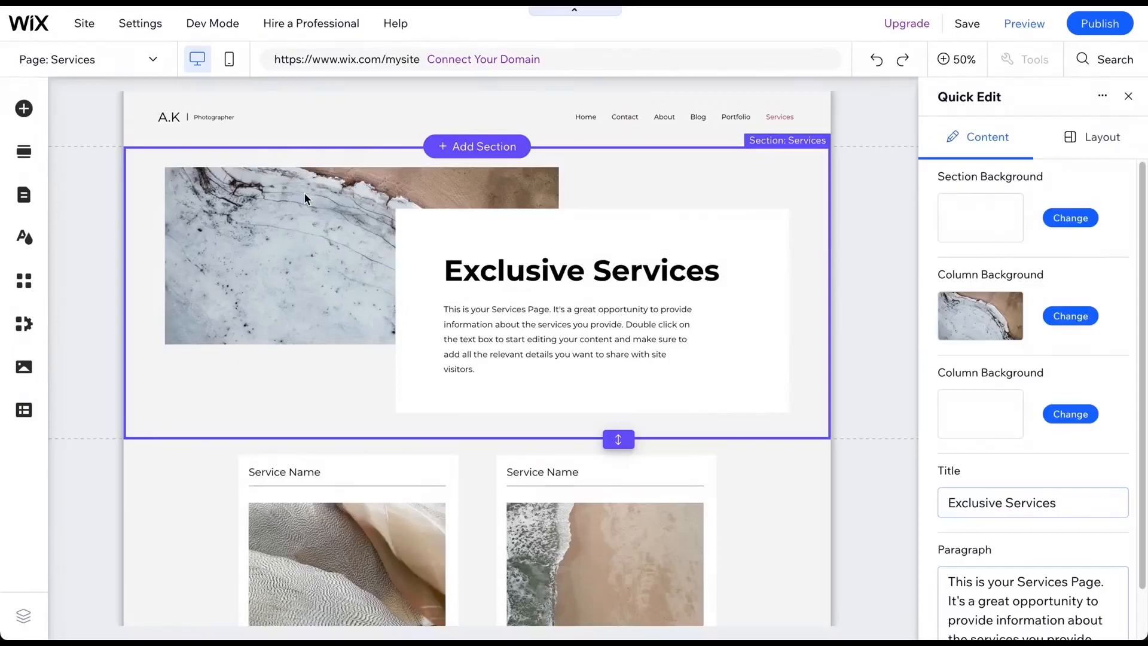
pyautogui.click(1071, 316)
pyautogui.scroll(-3, 1052, 388)
pyautogui.scroll(-1, 1029, 464)
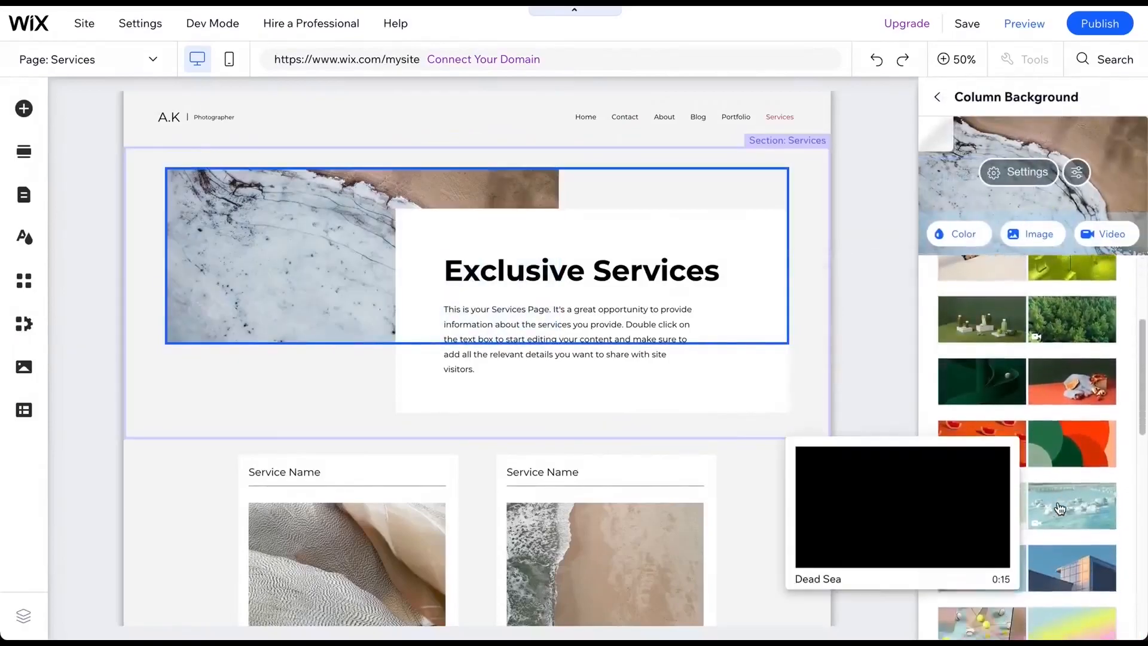
pyautogui.click(1065, 507)
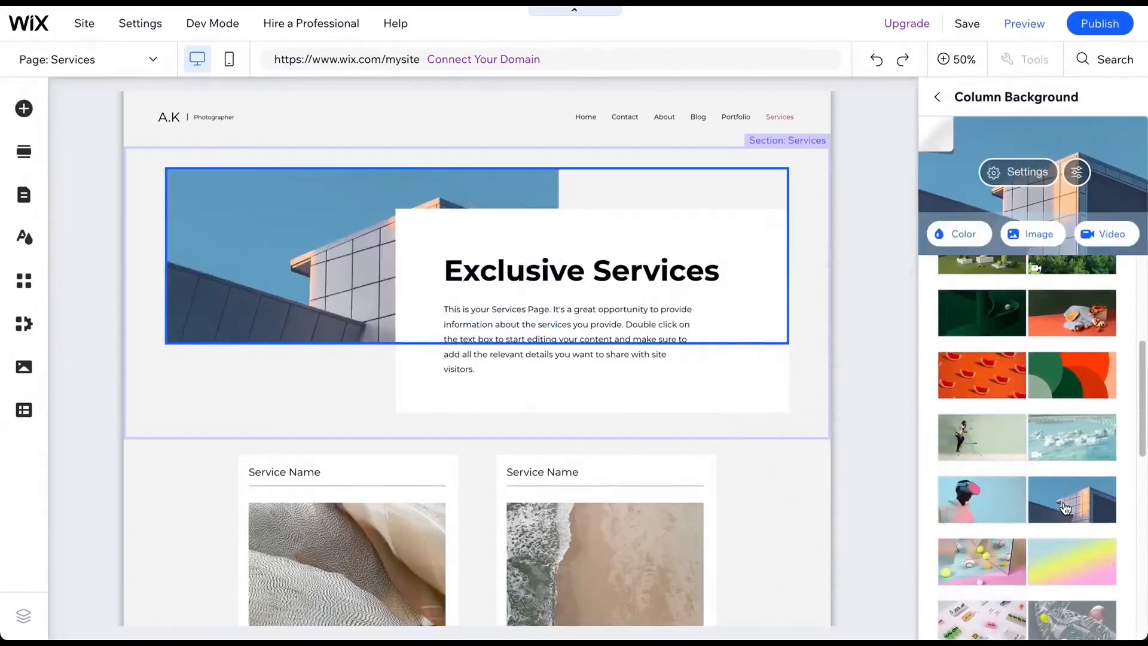
pyautogui.click(937, 97)
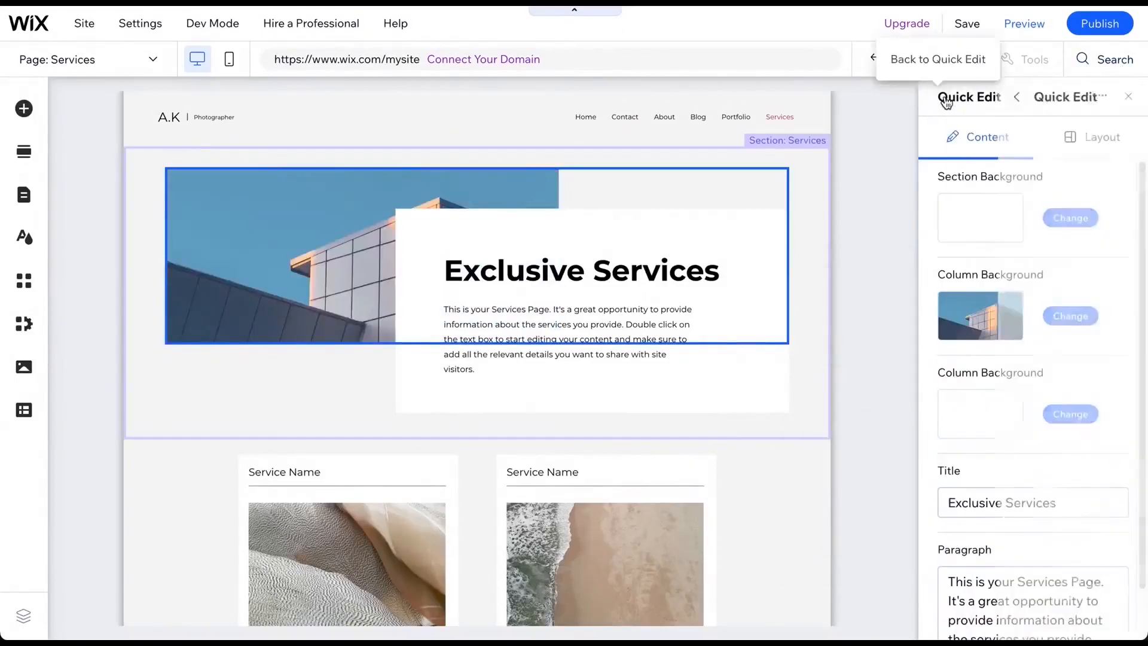
pyautogui.click(1128, 96)
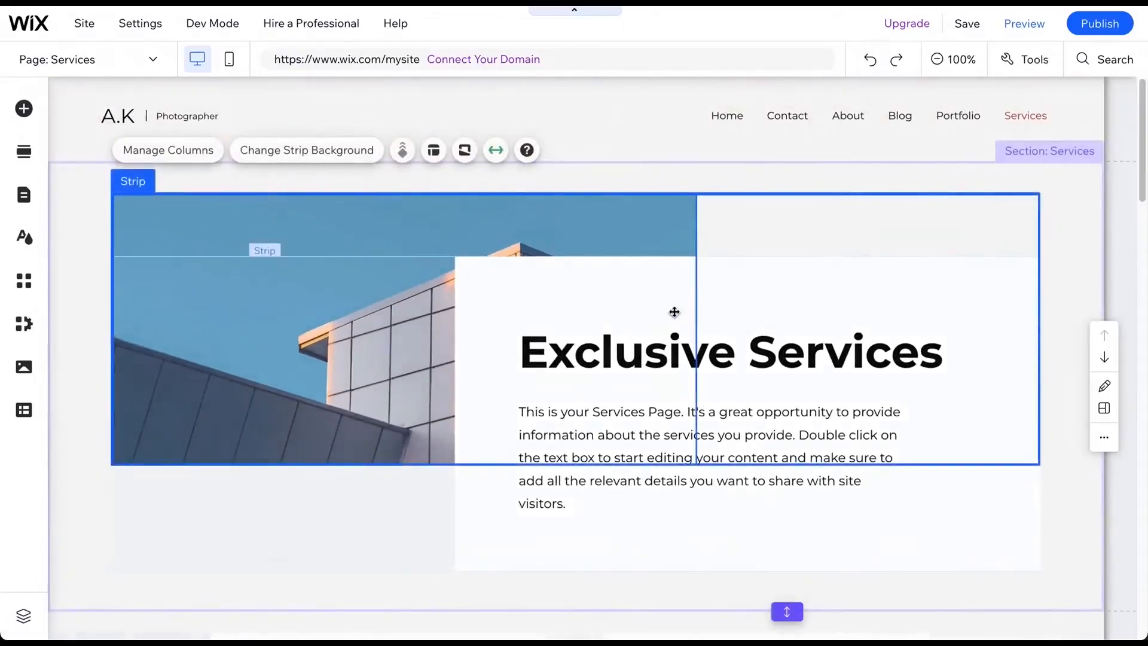
# - Add a Testimonials section at the bottom of the Services page
pyautogui.scroll(-12, 673, 312)
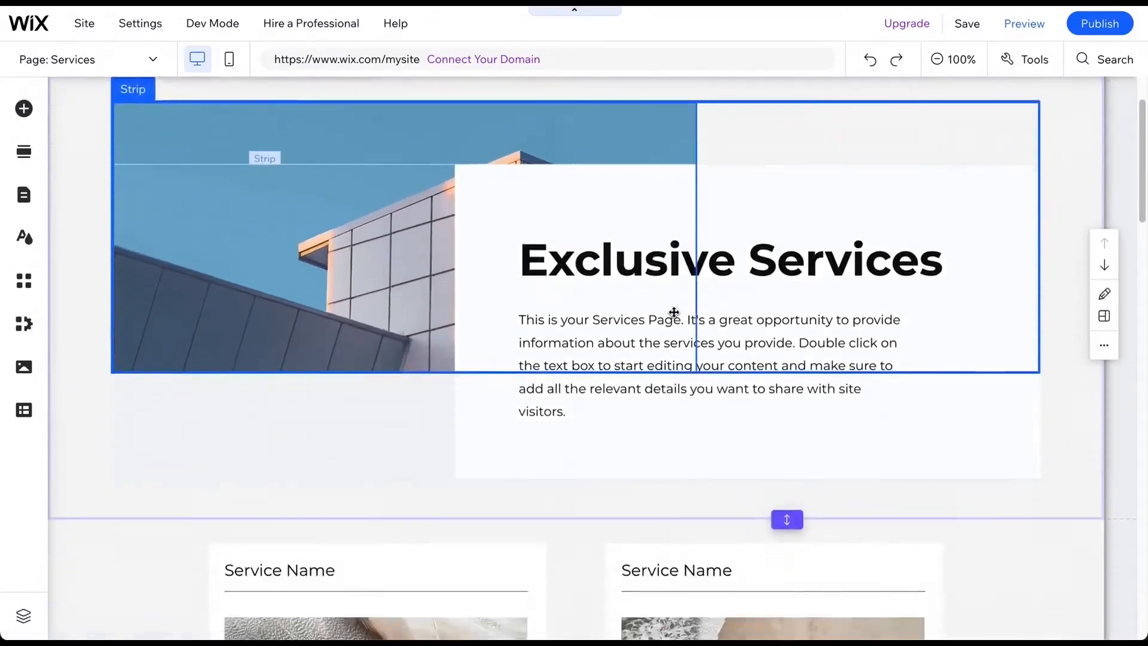
pyautogui.scroll(-8, 673, 310)
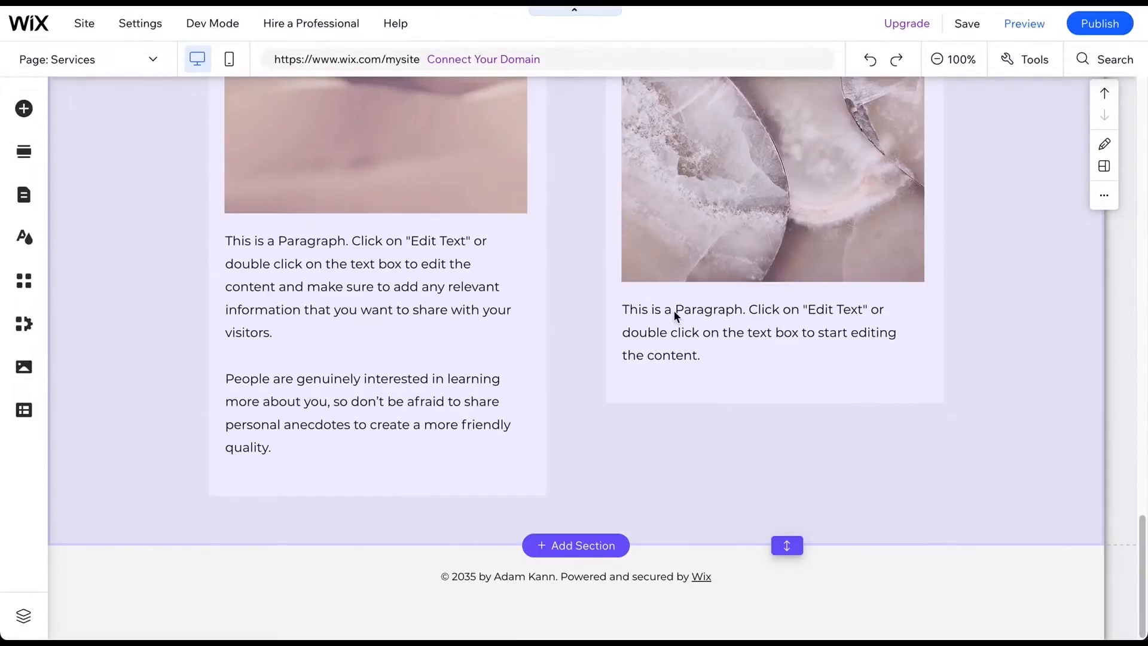
pyautogui.click(581, 547)
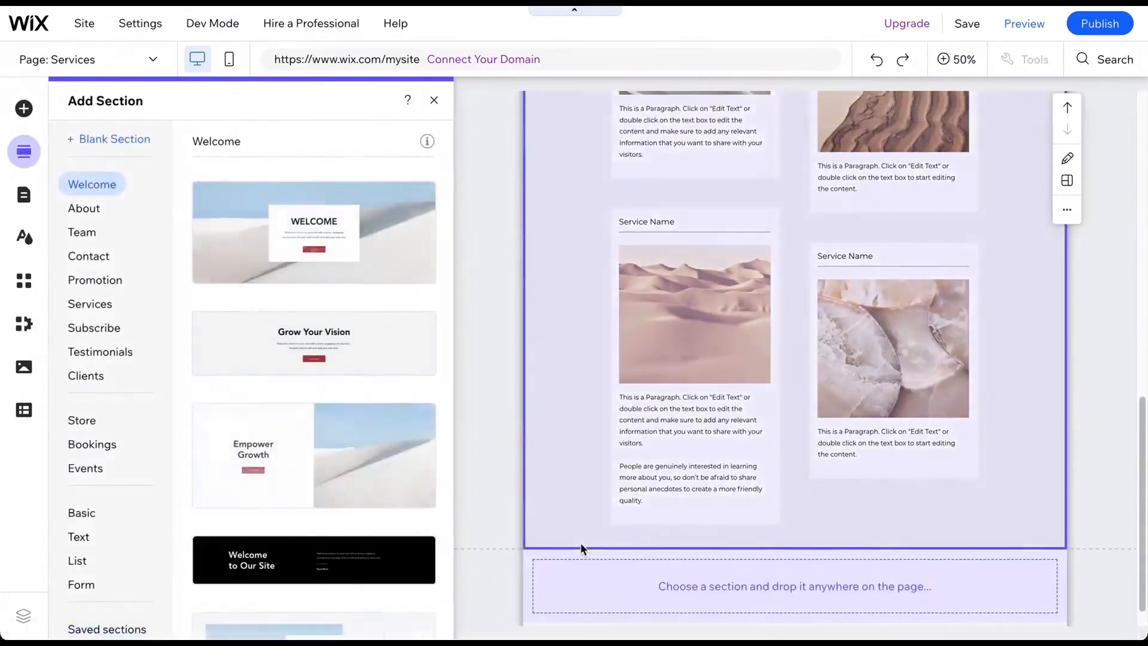
pyautogui.click(91, 358)
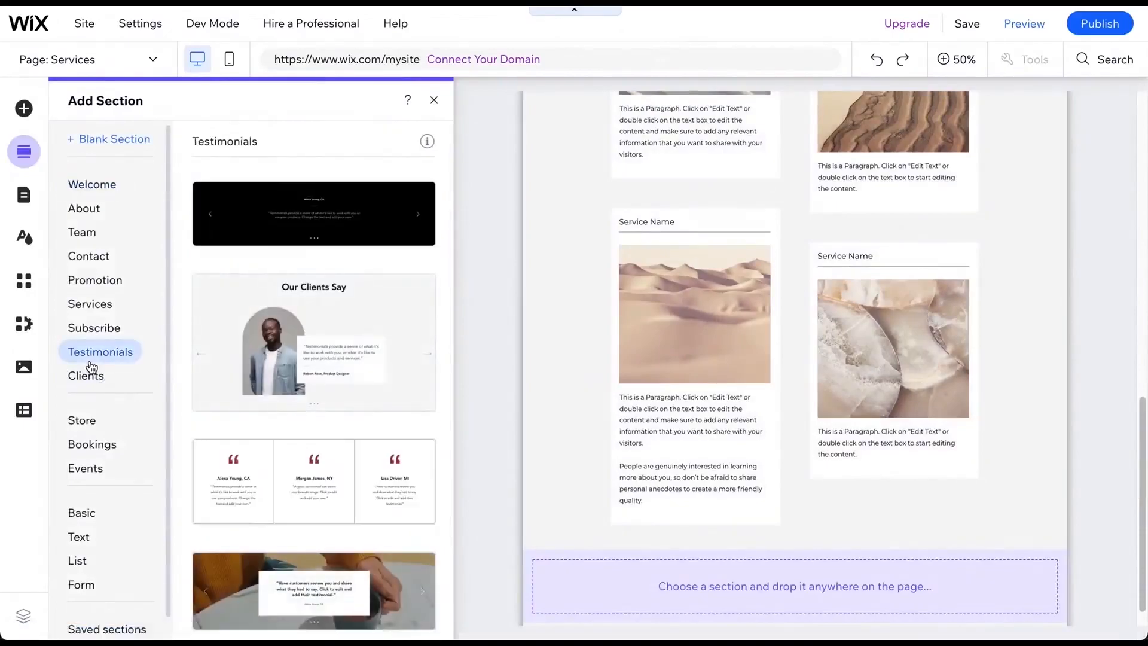
pyautogui.scroll(-2, 246, 393)
pyautogui.moveTo(253, 382); pyautogui.dragTo(756, 618)
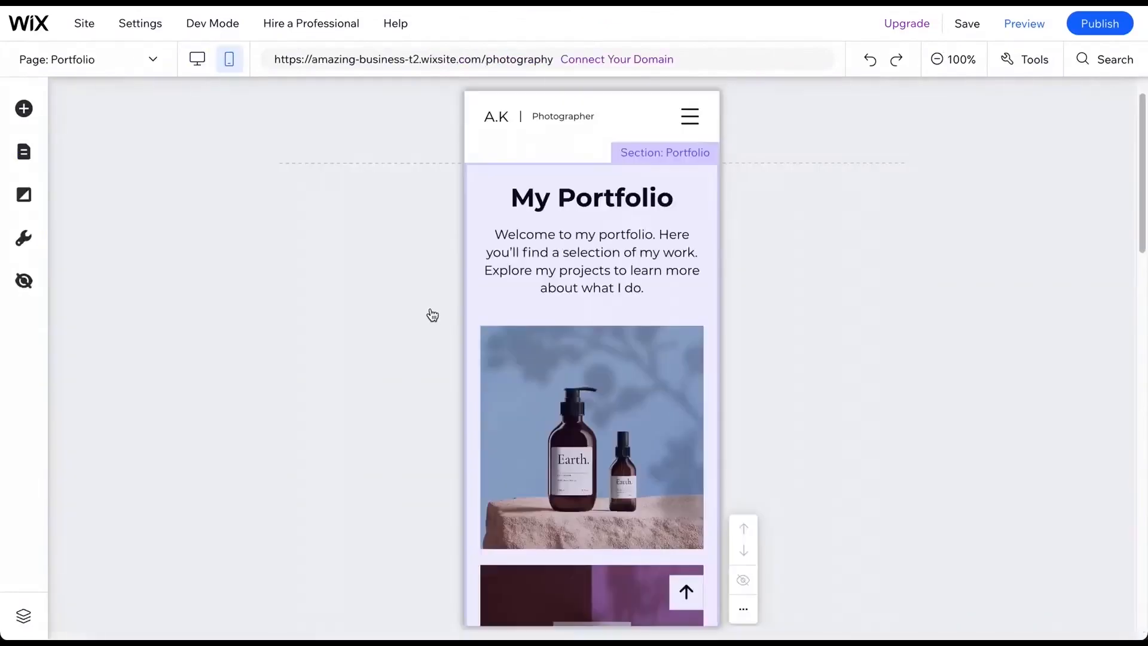
# - Preview the Portfolio page in mobile view and return to the editor
pyautogui.click(1018, 31)
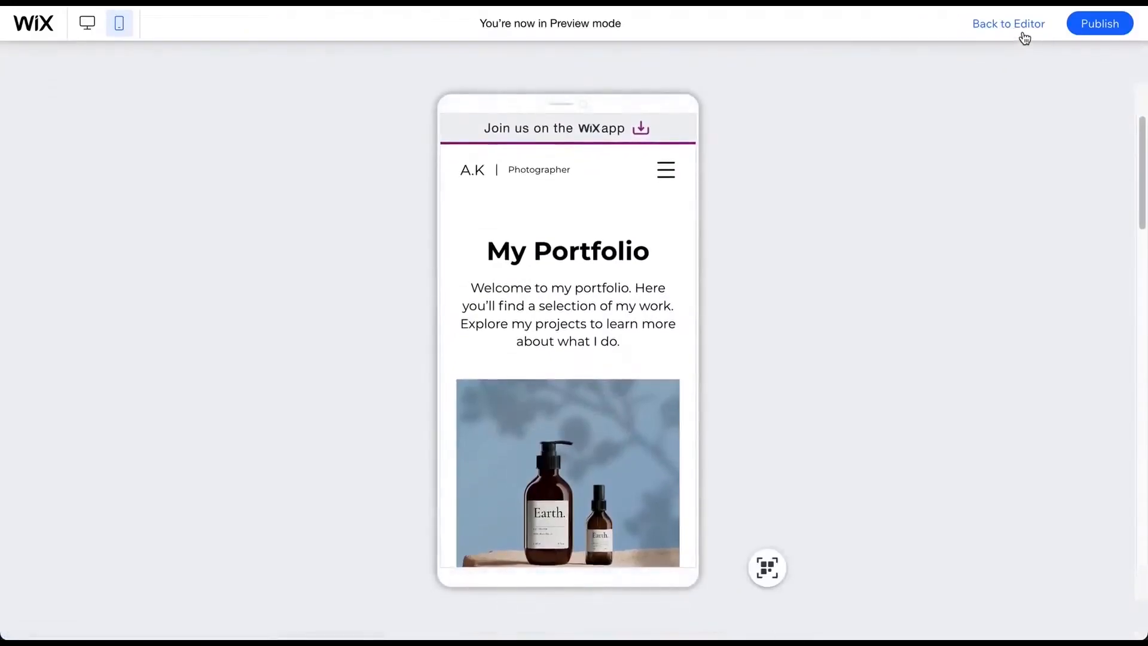
pyautogui.scroll(-15, 604, 298)
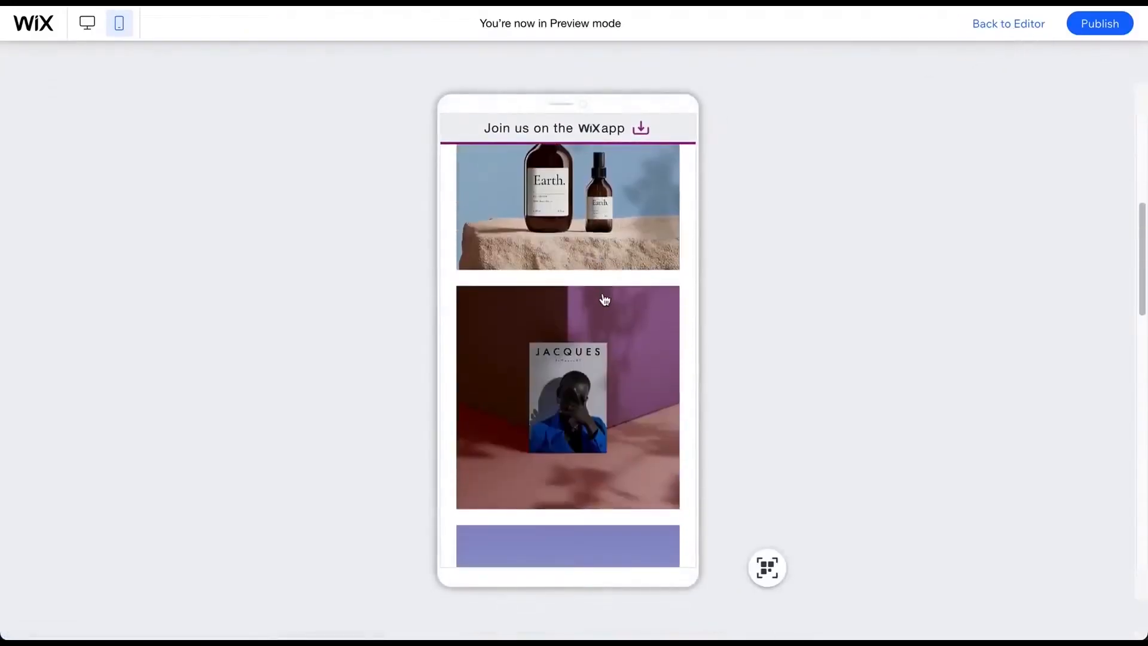
pyautogui.scroll(15, 604, 298)
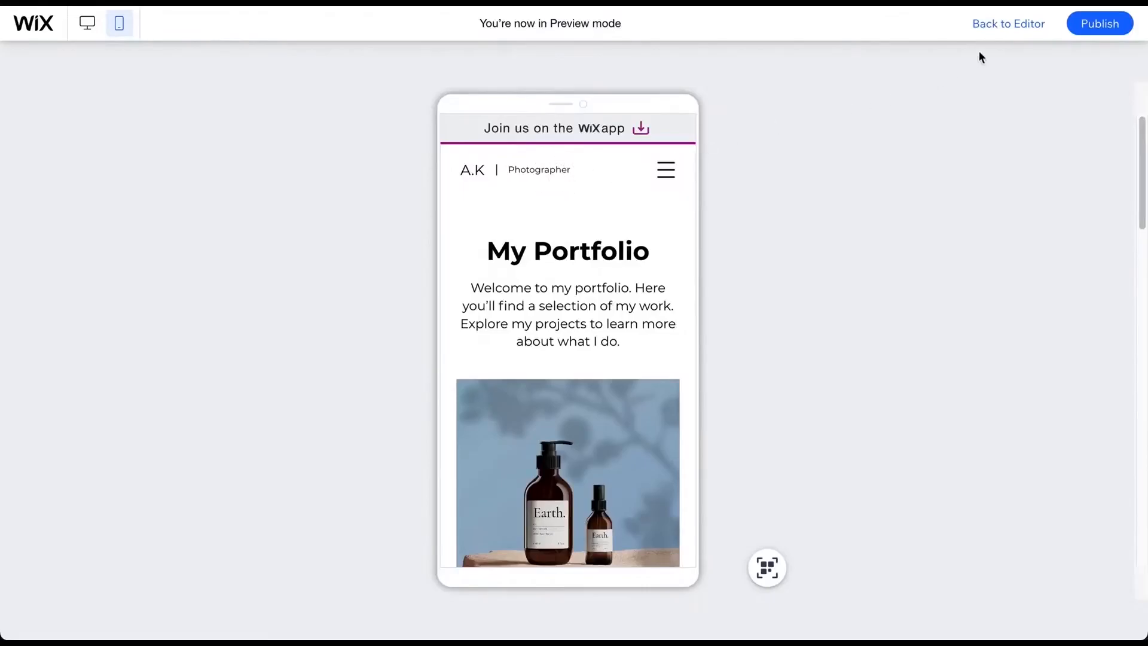
pyautogui.click(1006, 34)
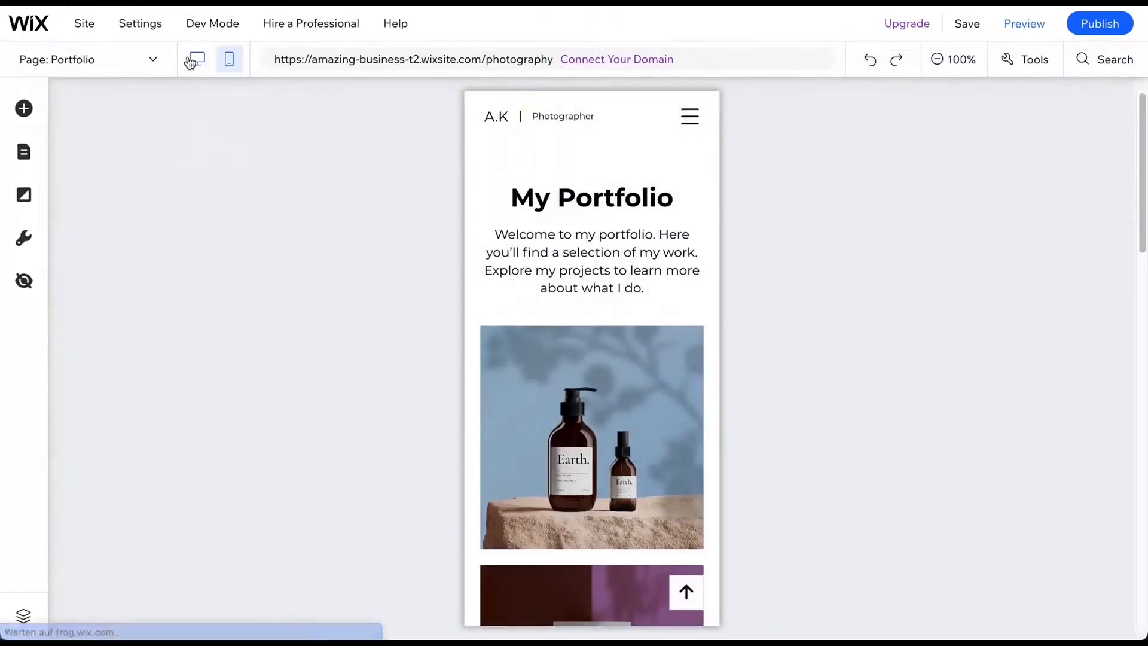
# - In the mobile layout, delete the "Photographer" text and the divider line from the header
pyautogui.click(202, 63)
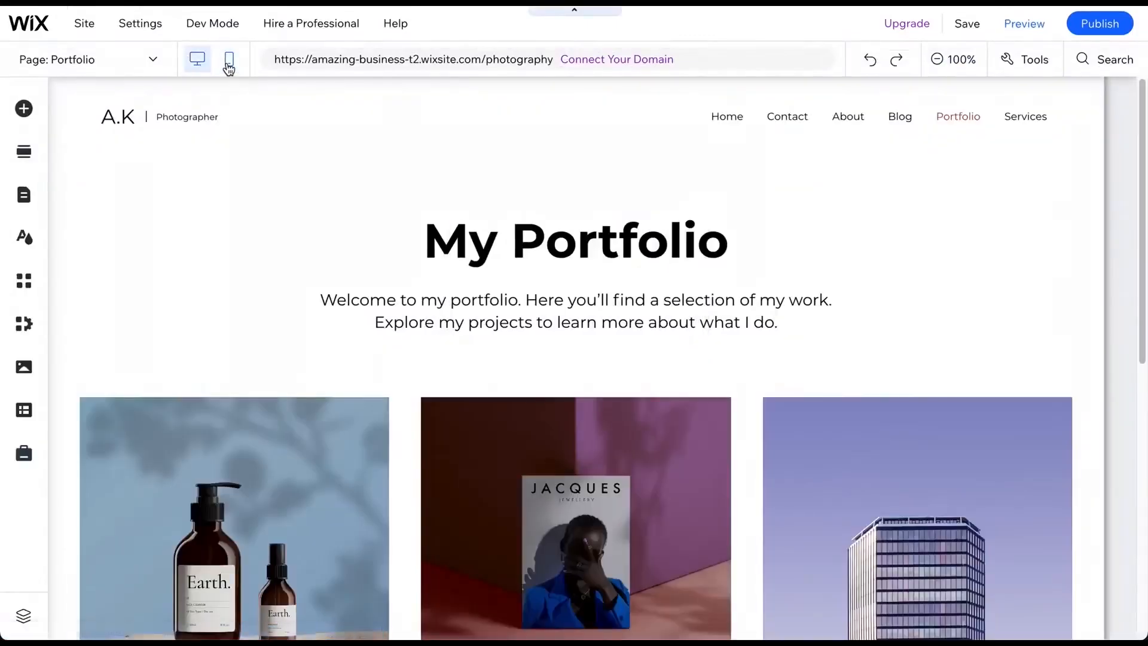
pyautogui.click(229, 60)
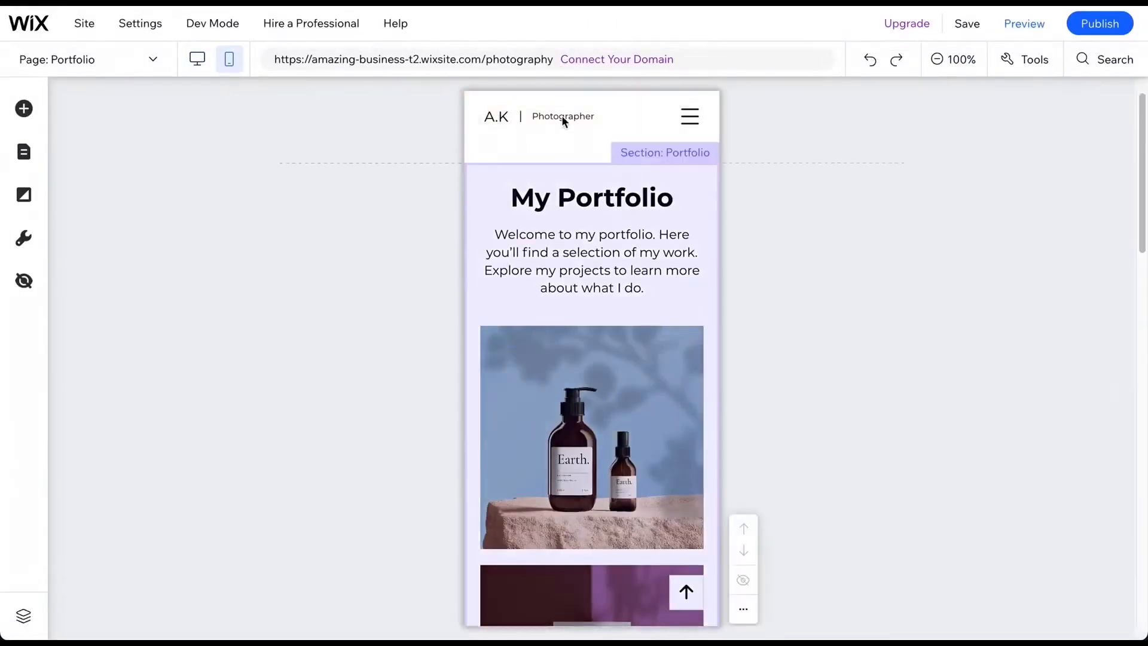
pyautogui.click(557, 116)
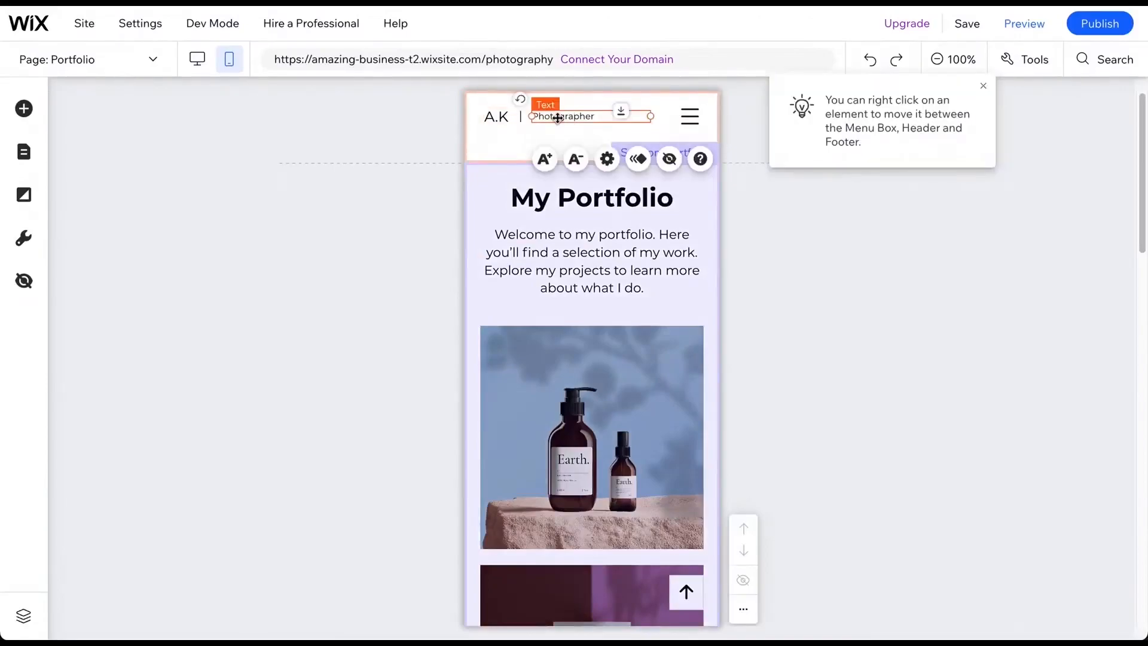
pyautogui.press('Delete')
pyautogui.click(520, 118)
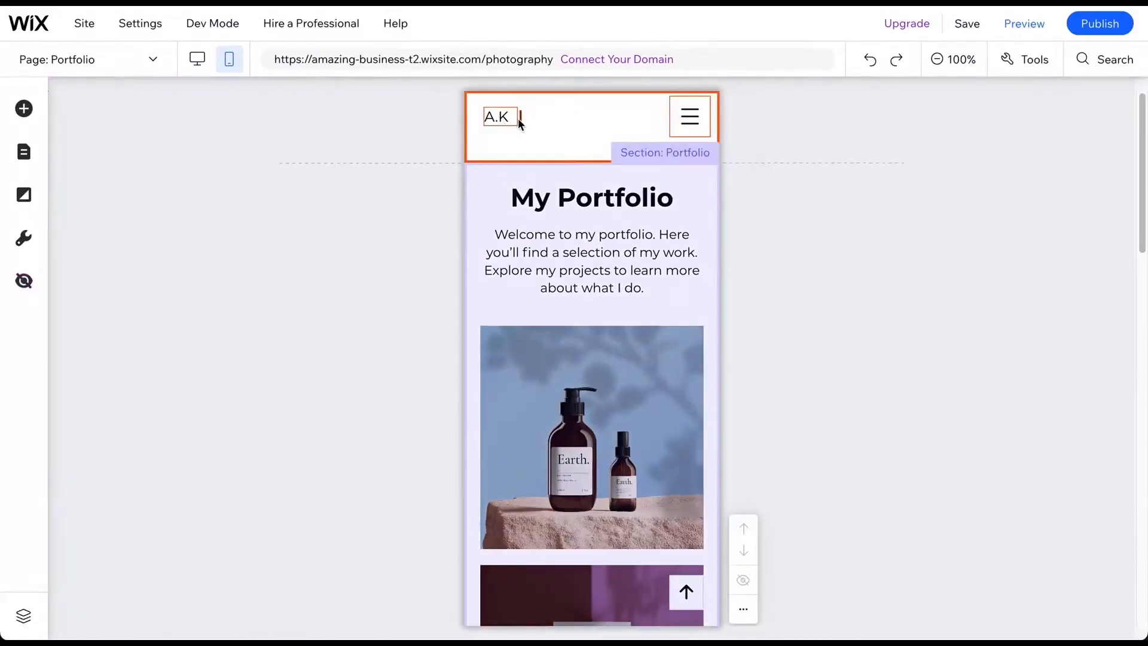
pyautogui.click(522, 118)
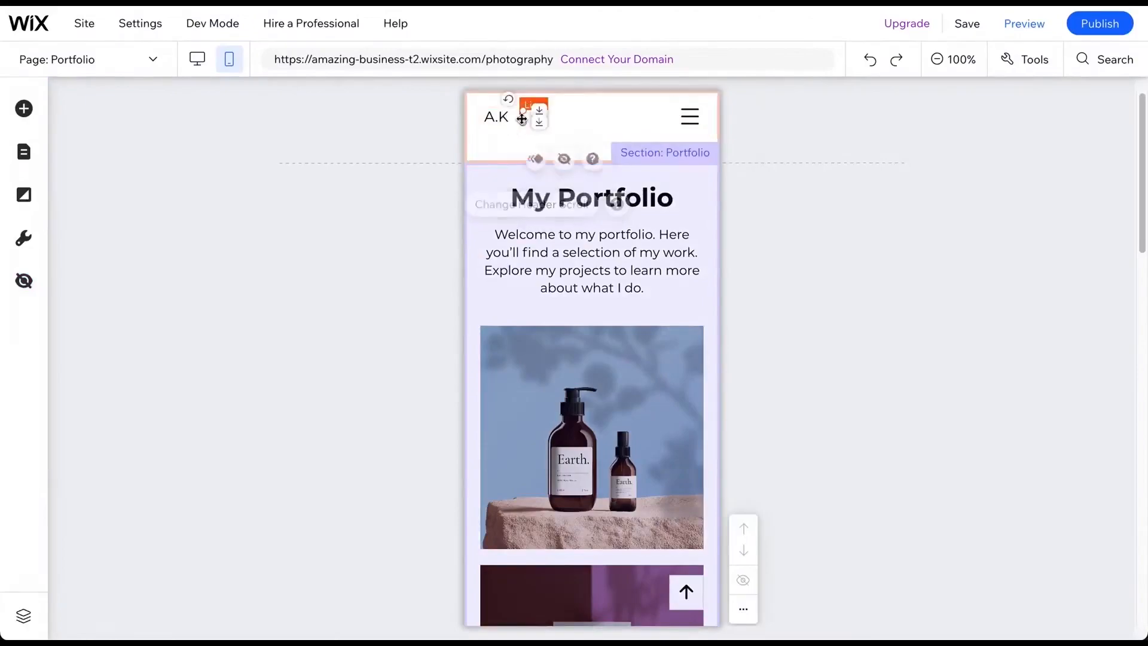
pyautogui.press('Delete')
pyautogui.click(843, 208)
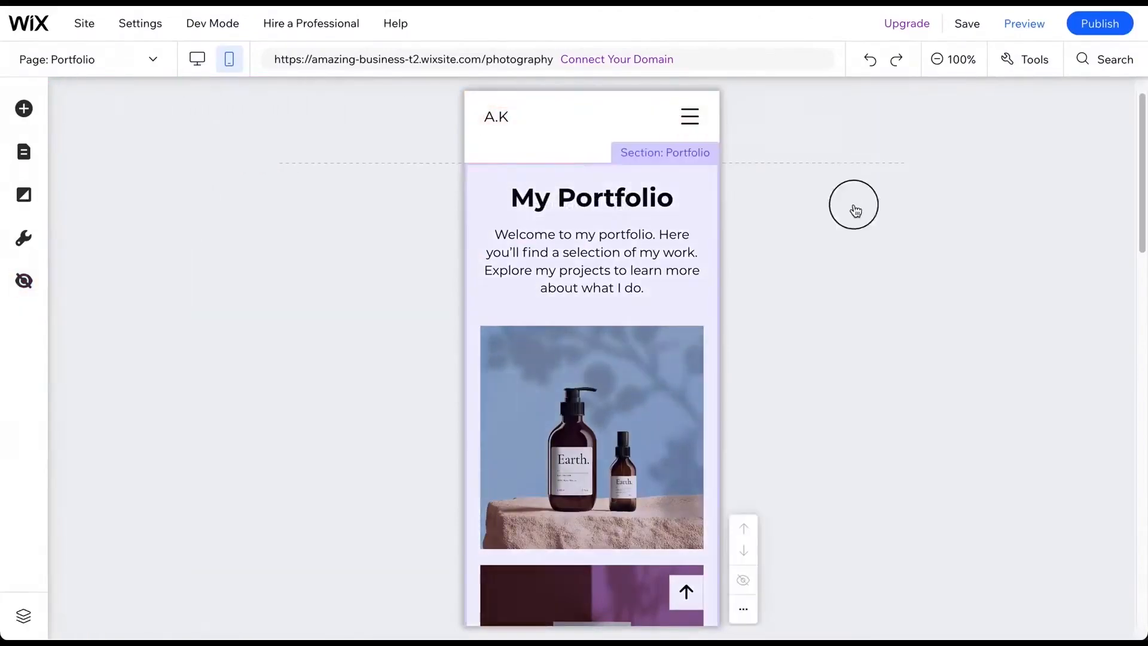
# - Preview the site in mobile view, then publish it and close the confirmation dialog
pyautogui.click(1033, 34)
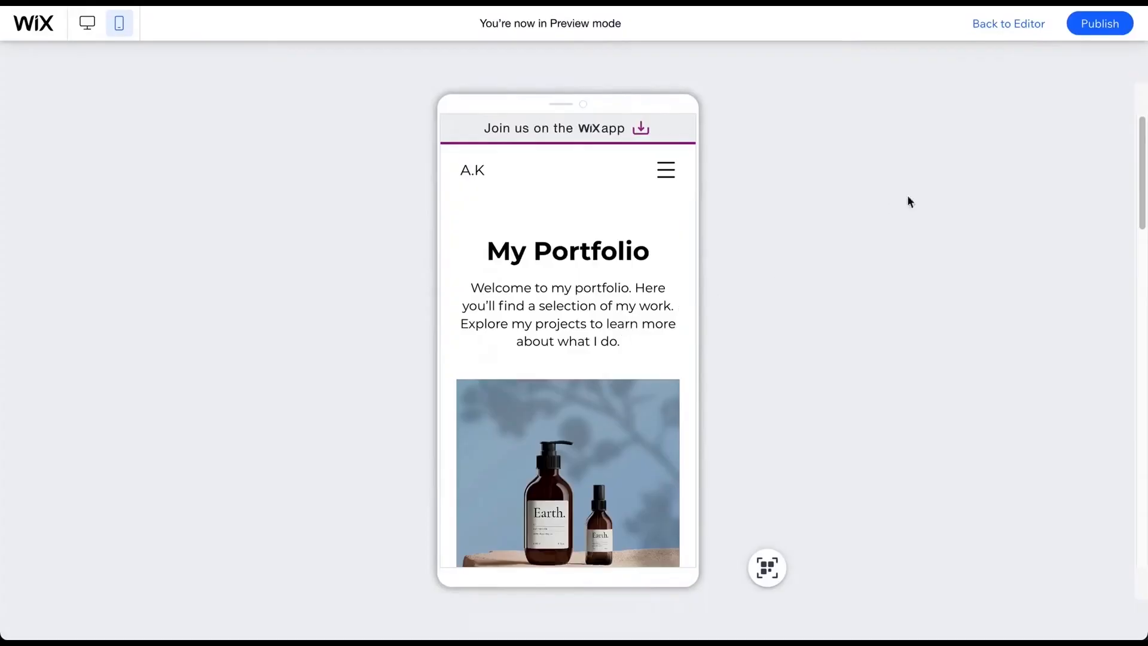
pyautogui.click(1106, 24)
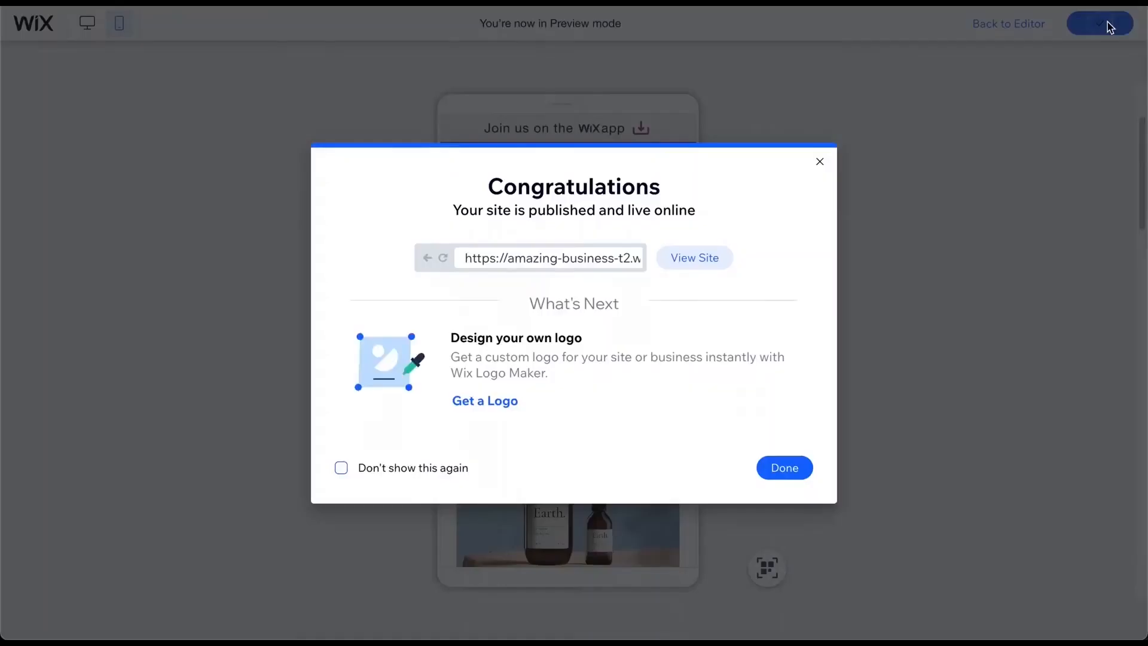
pyautogui.click(610, 260)
pyautogui.moveTo(610, 261); pyautogui.dragTo(660, 267)
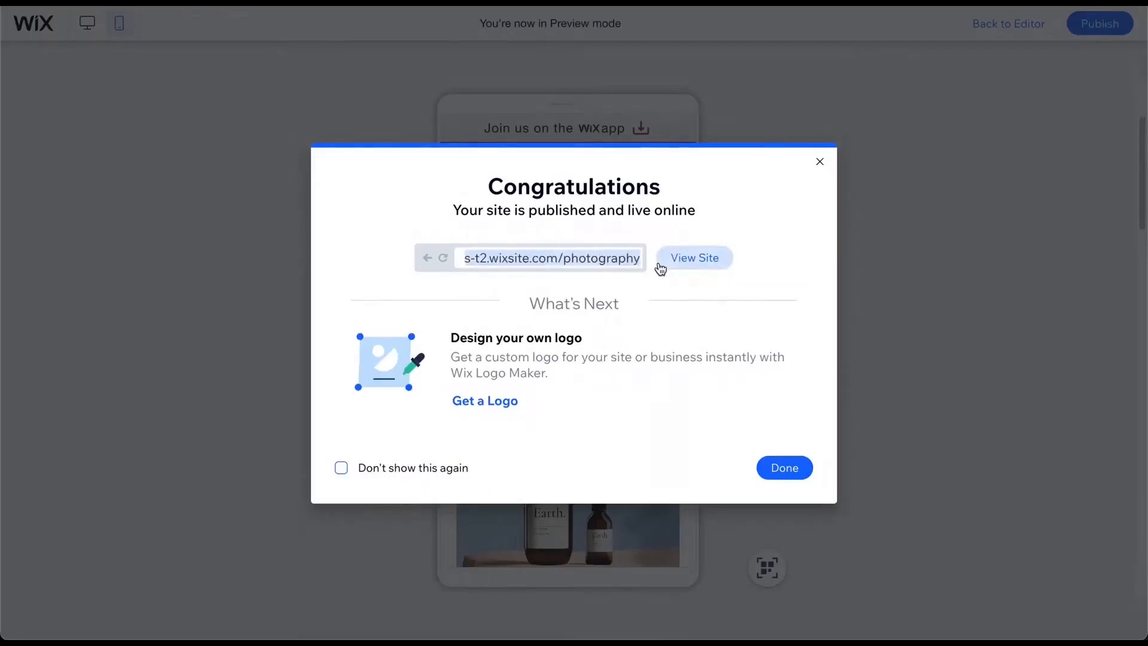
pyautogui.click(823, 162)
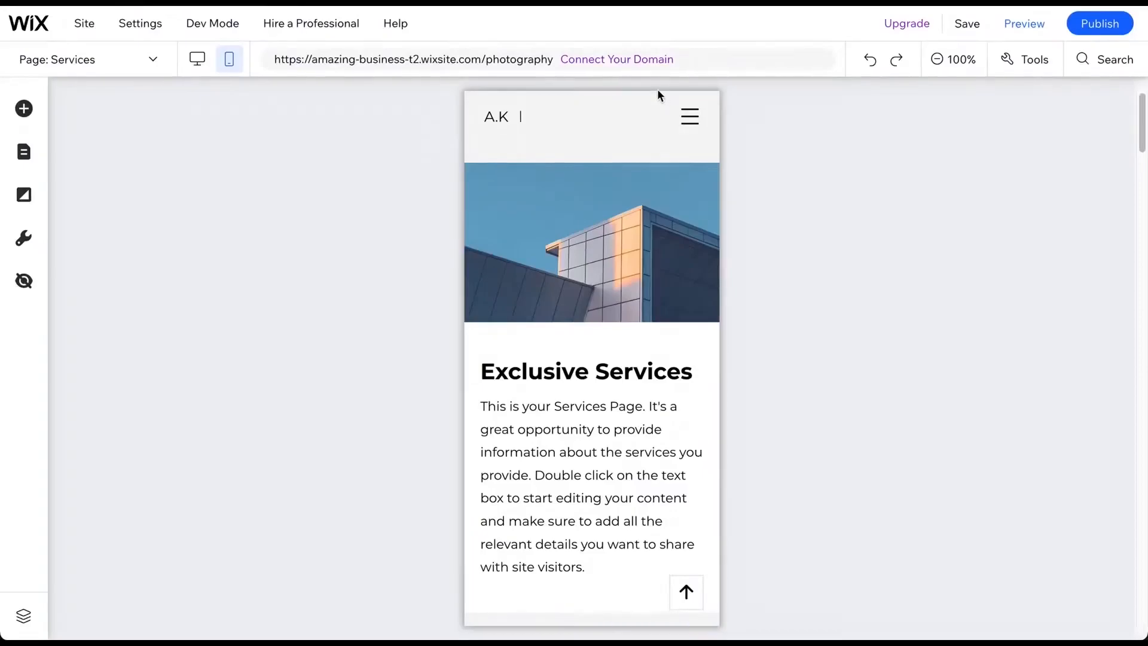
# - Open the options to connect a domain, choose getting a new domain name, and browse the premium plan comparison
pyautogui.click(621, 64)
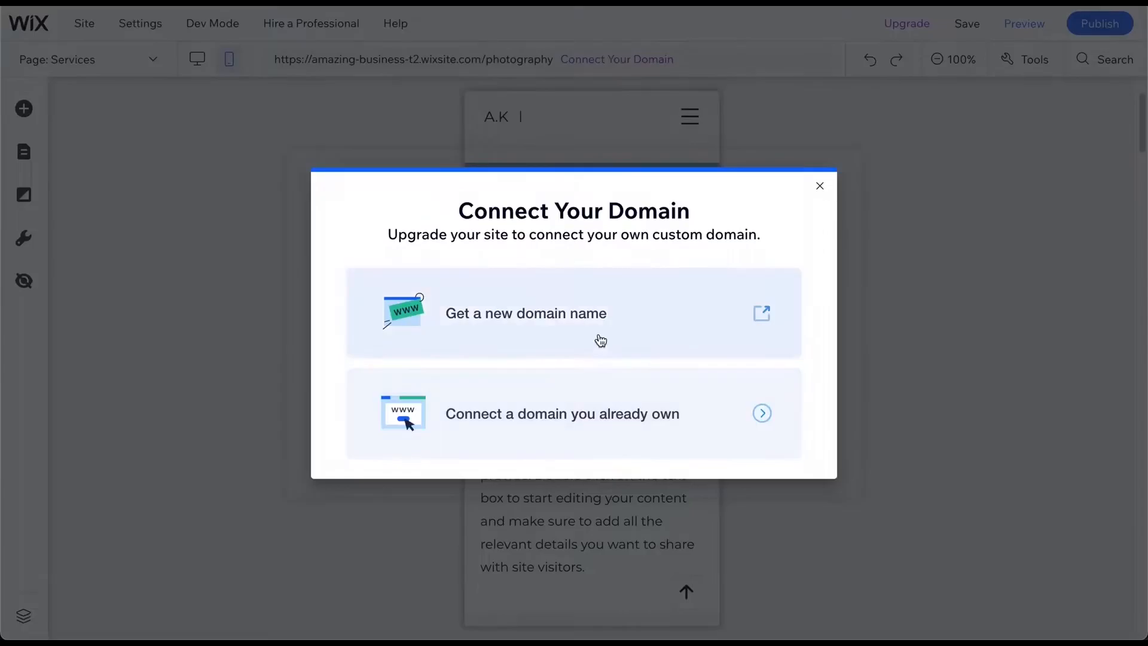
pyautogui.click(768, 318)
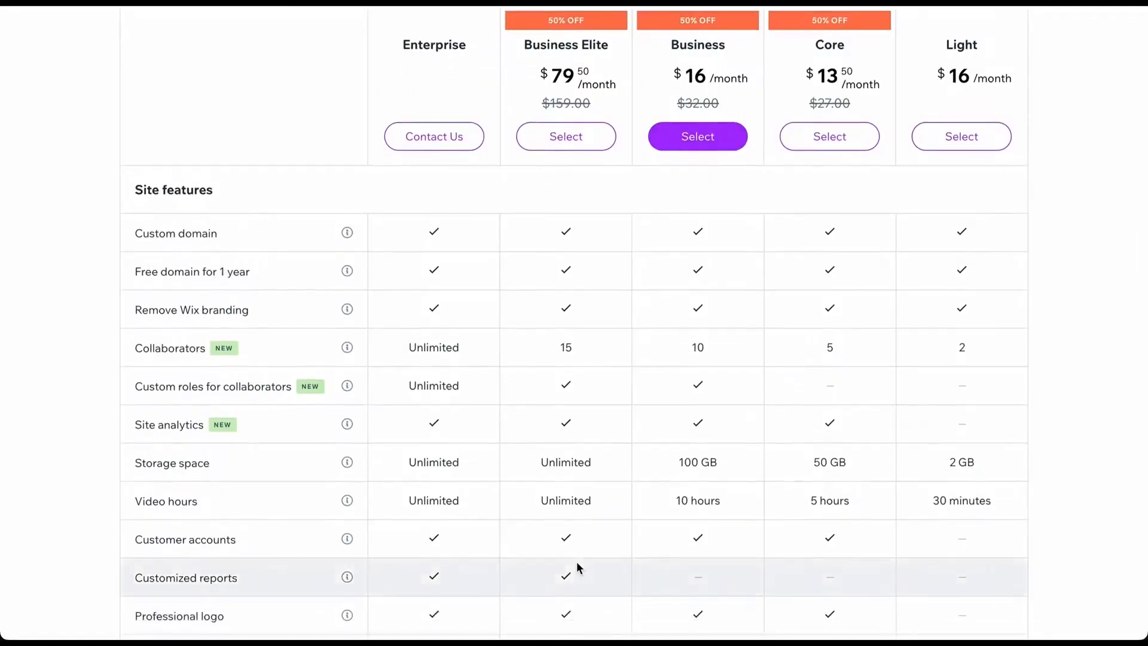
pyautogui.scroll(-1, 576, 565)
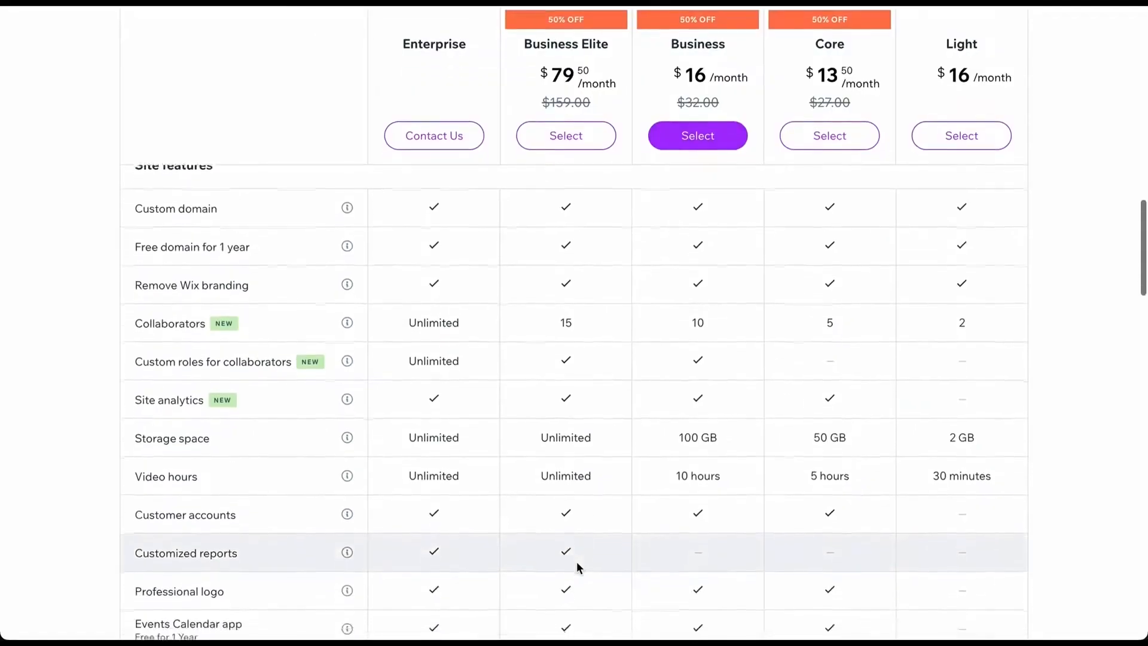
pyautogui.scroll(-3, 578, 566)
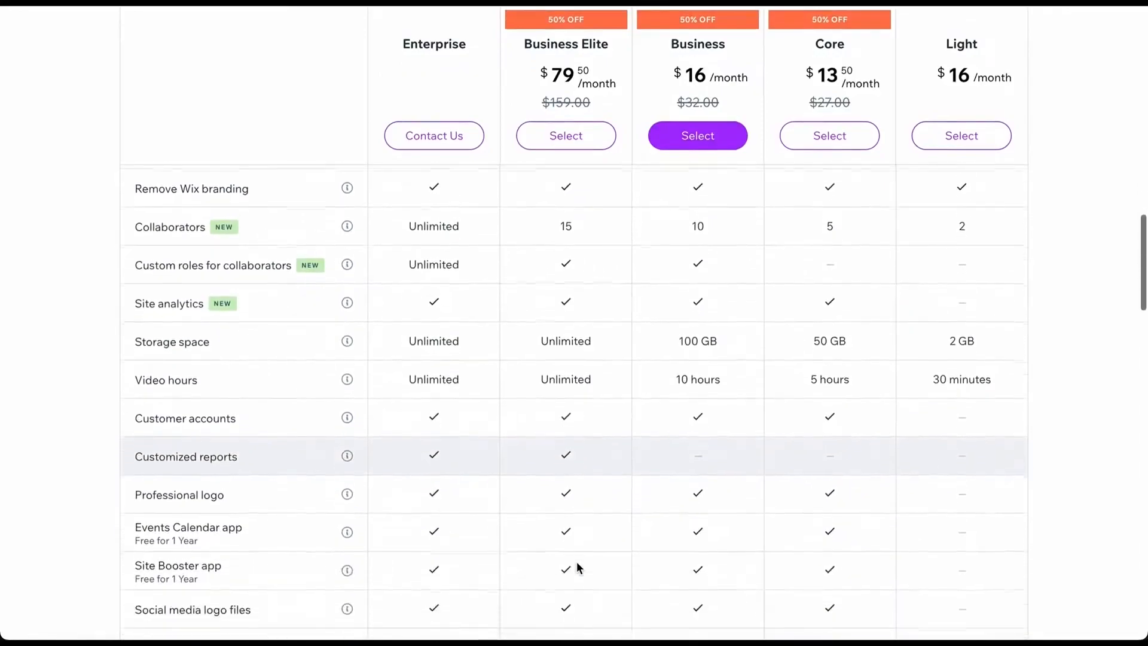
pyautogui.scroll(-3, 578, 568)
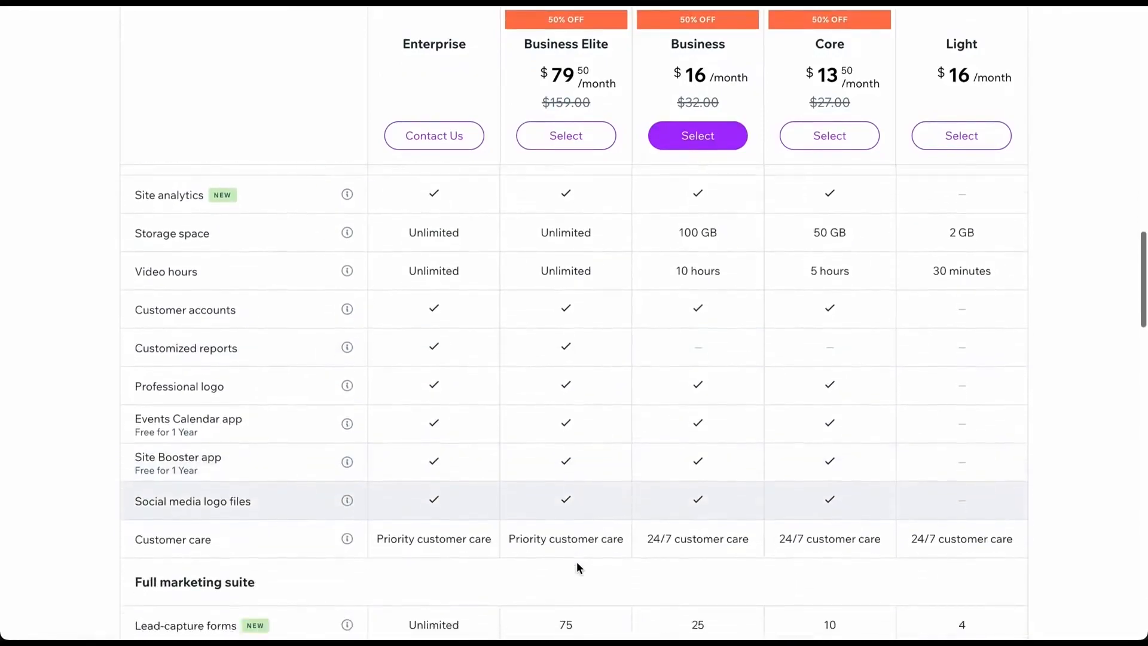